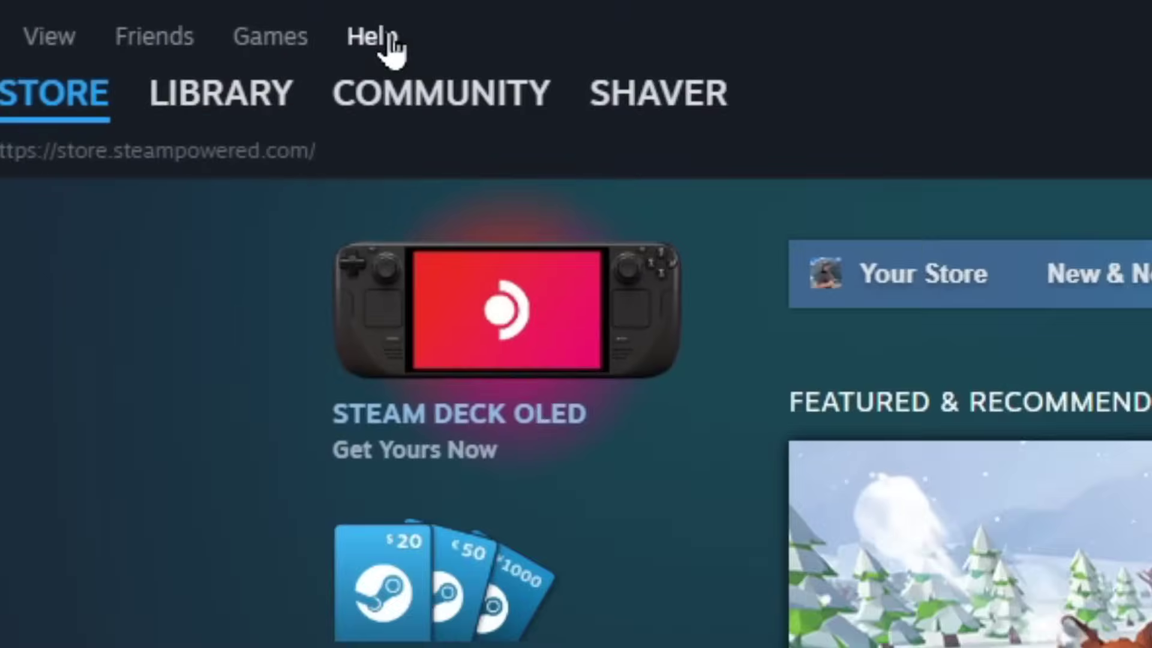
- Open Steam Support's games and software section and search for "8 bit bayonetta"
{"action": "left_click", "coordinate": [127, 10]}
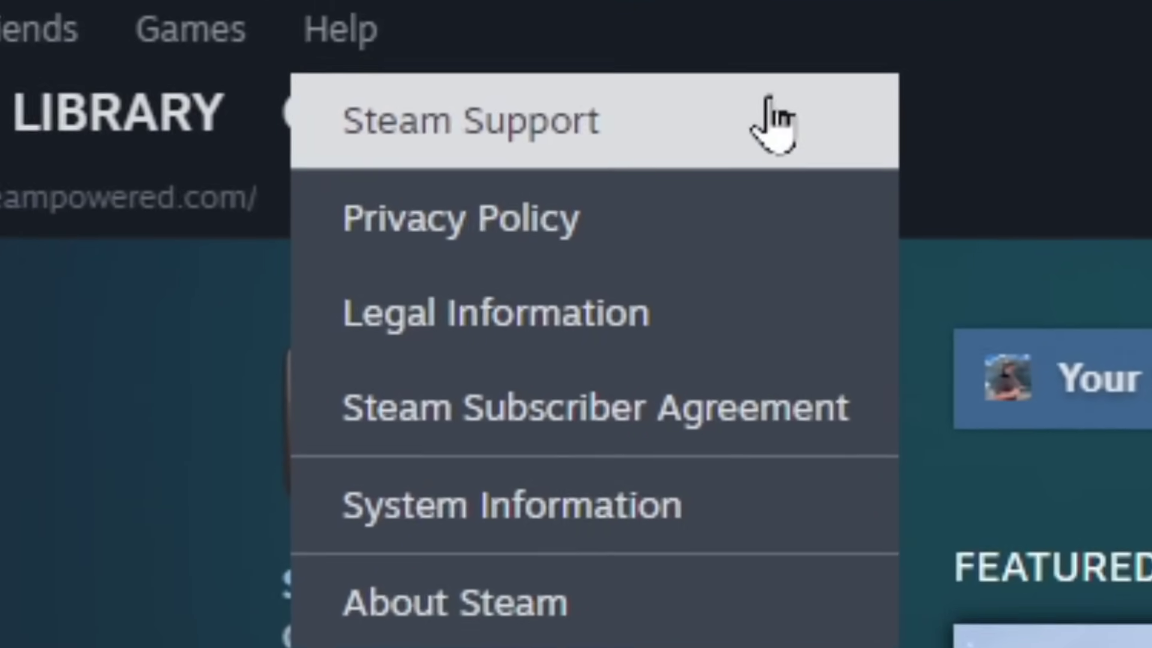
{"action": "left_click", "coordinate": [744, 96]}
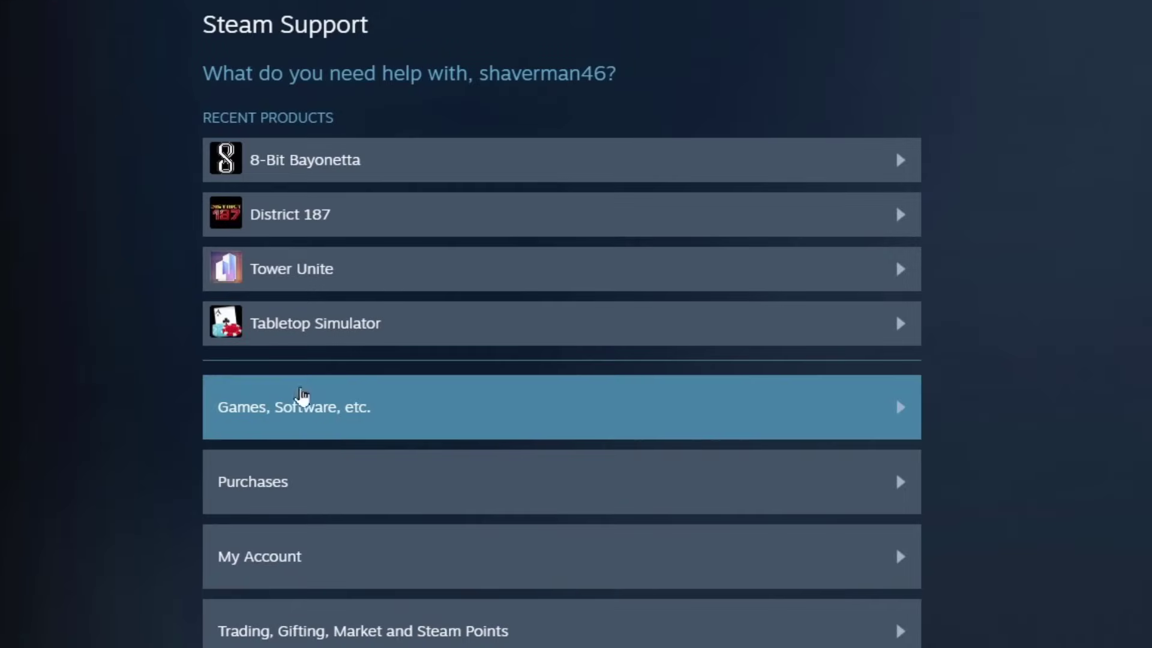
{"action": "left_click", "coordinate": [399, 430]}
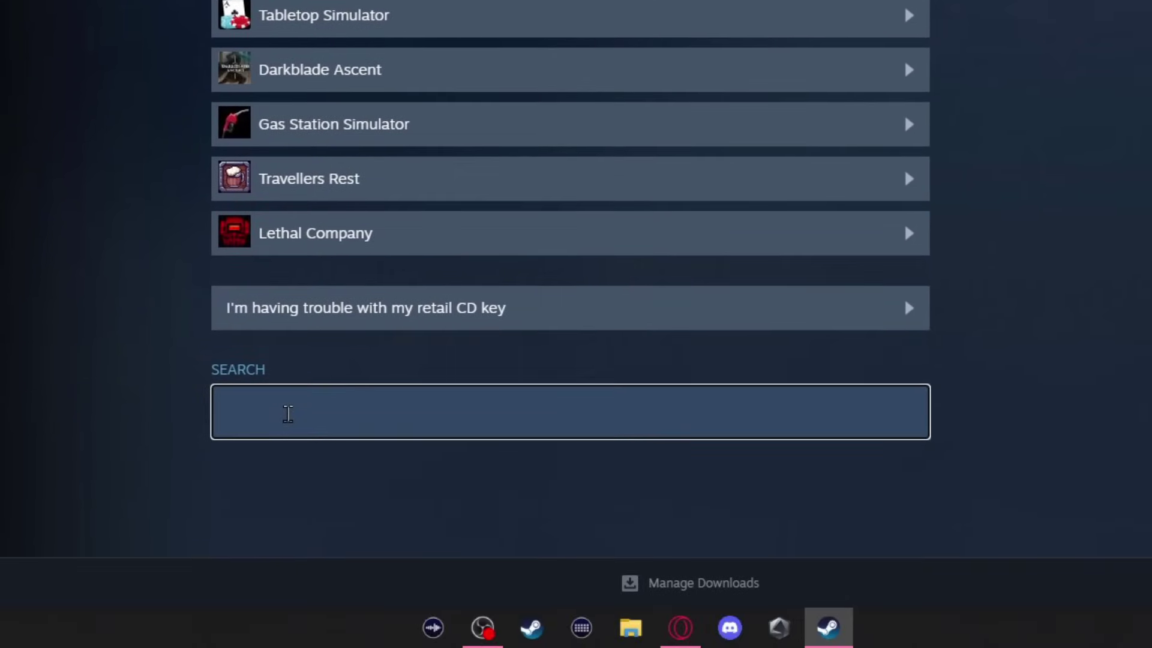
{"action": "type", "text": "8 bit bayonetta"}
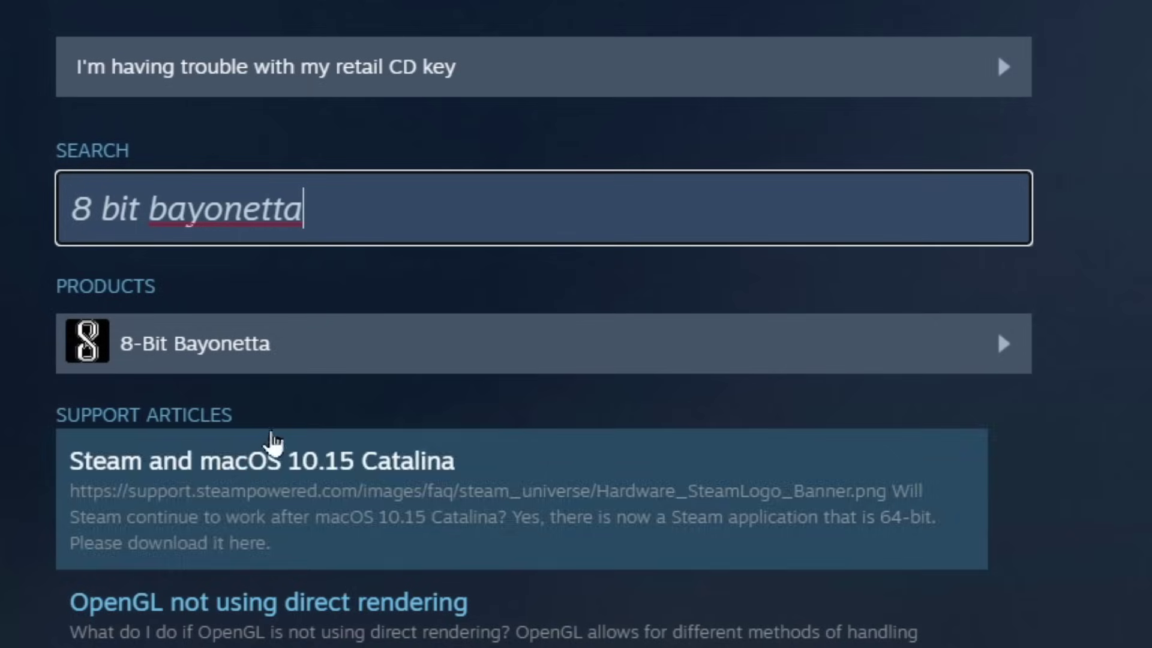
- Report 8-Bit Bayonetta as not being in the library and install it from the support page
{"action": "left_click", "coordinate": [597, 435]}
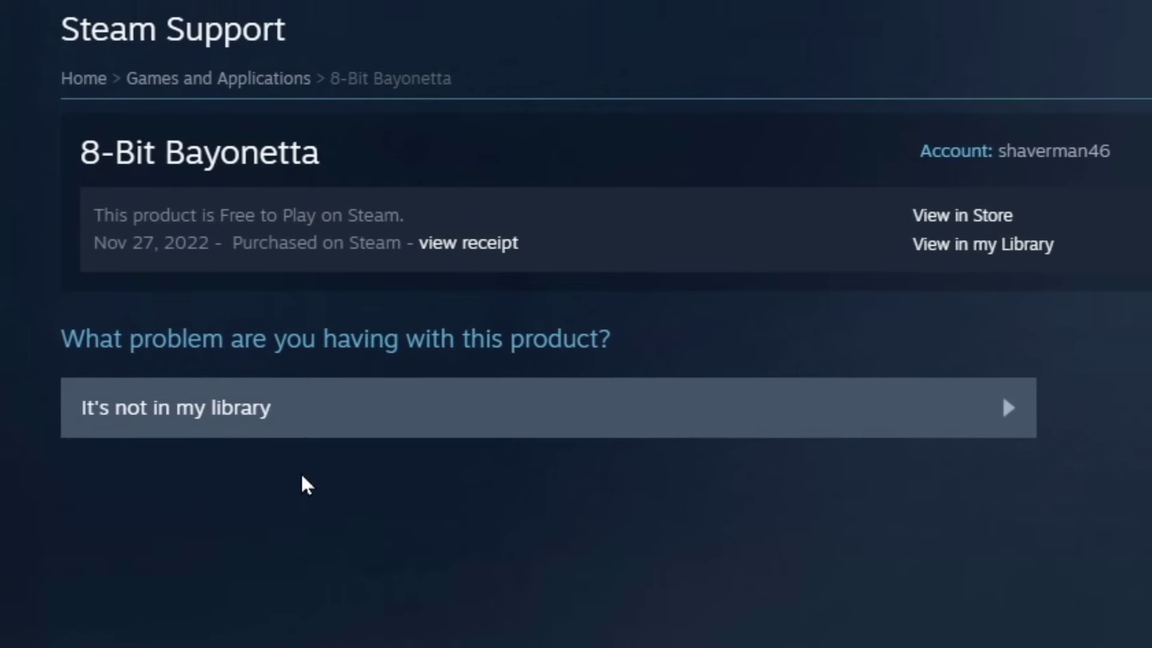
{"action": "left_click", "coordinate": [339, 428]}
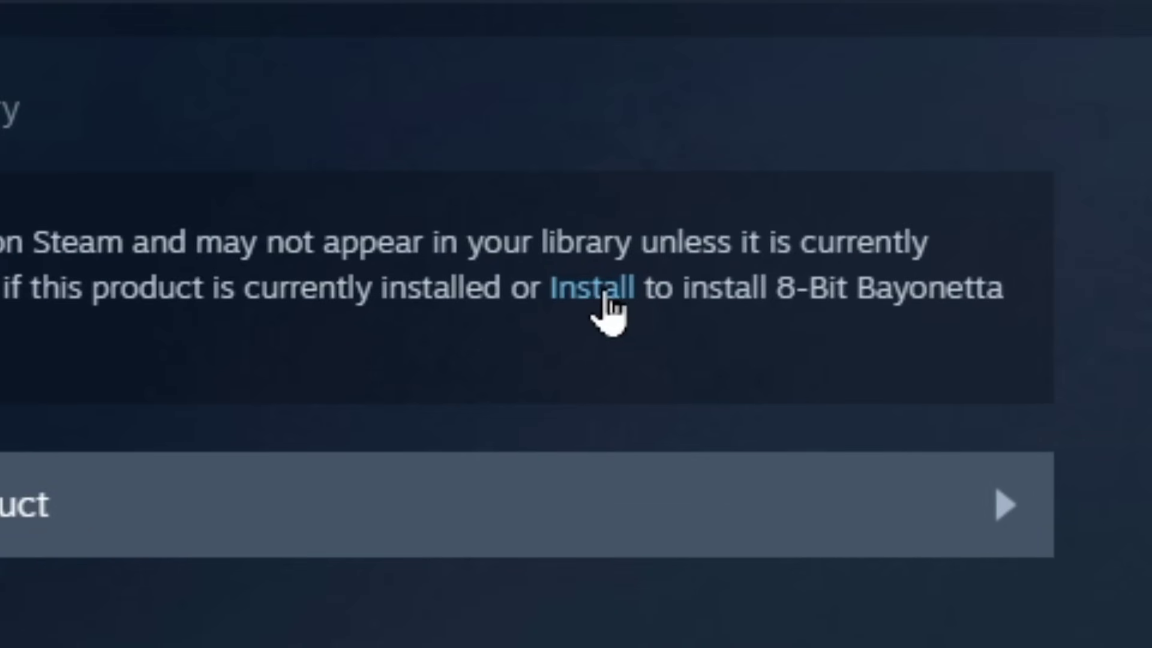
{"action": "left_click", "coordinate": [605, 292]}
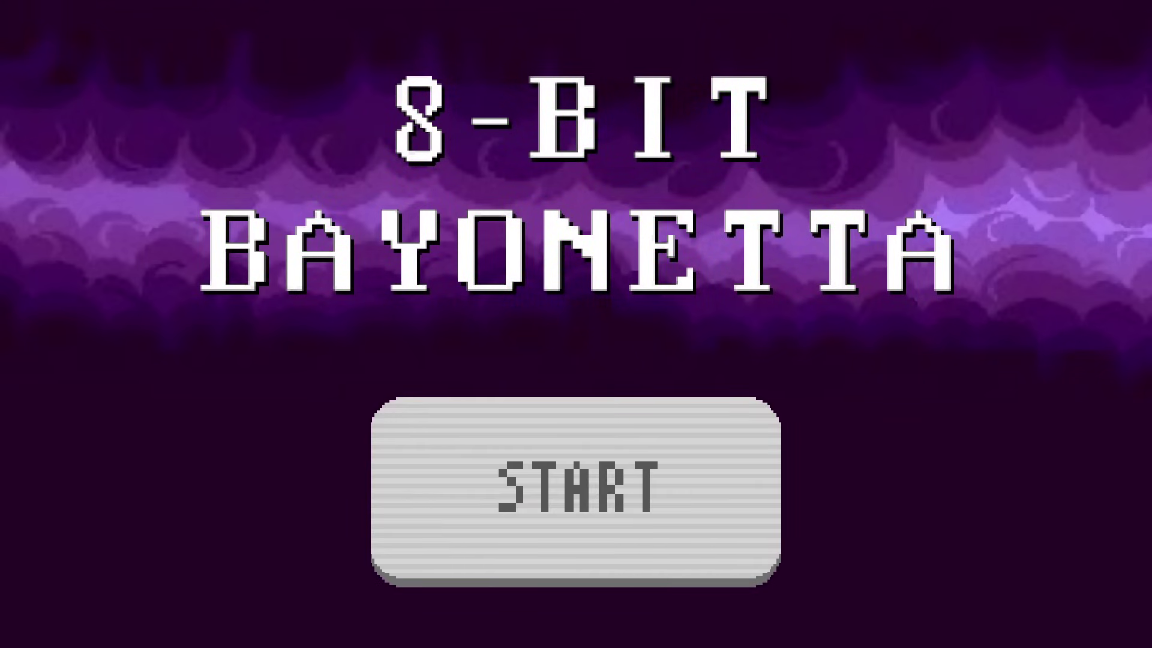
{"action": "left_click", "coordinate": [492, 408]}
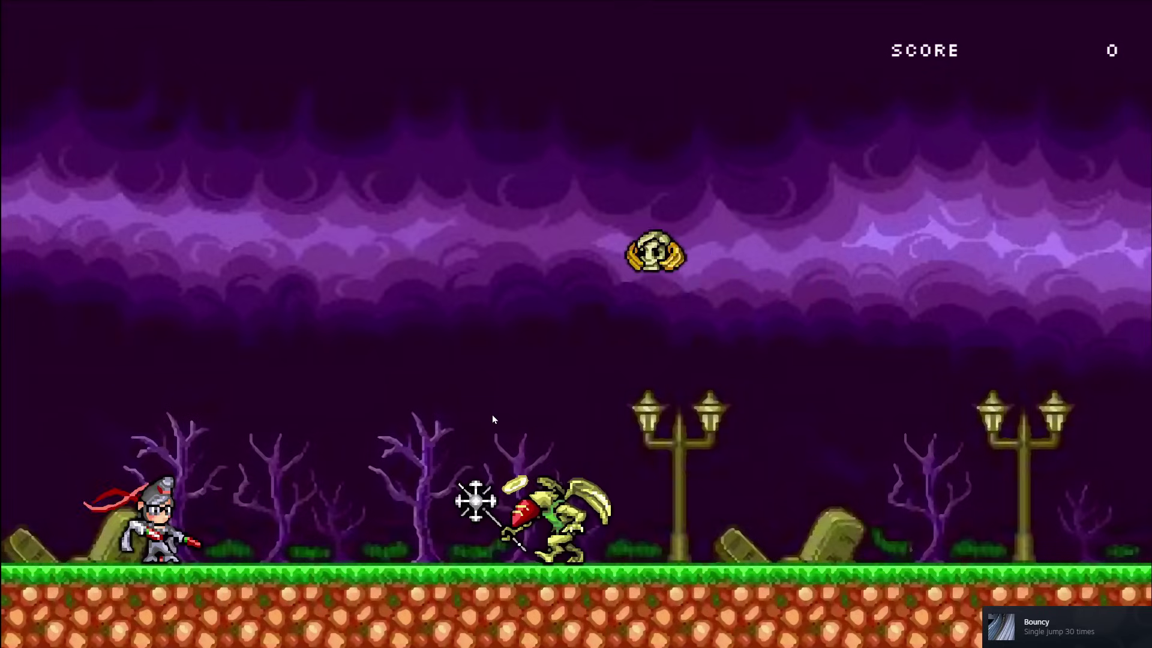
{"action": "key", "text": "z"}
{"action": "key", "text": "x"}
{"action": "key", "text": "x"}
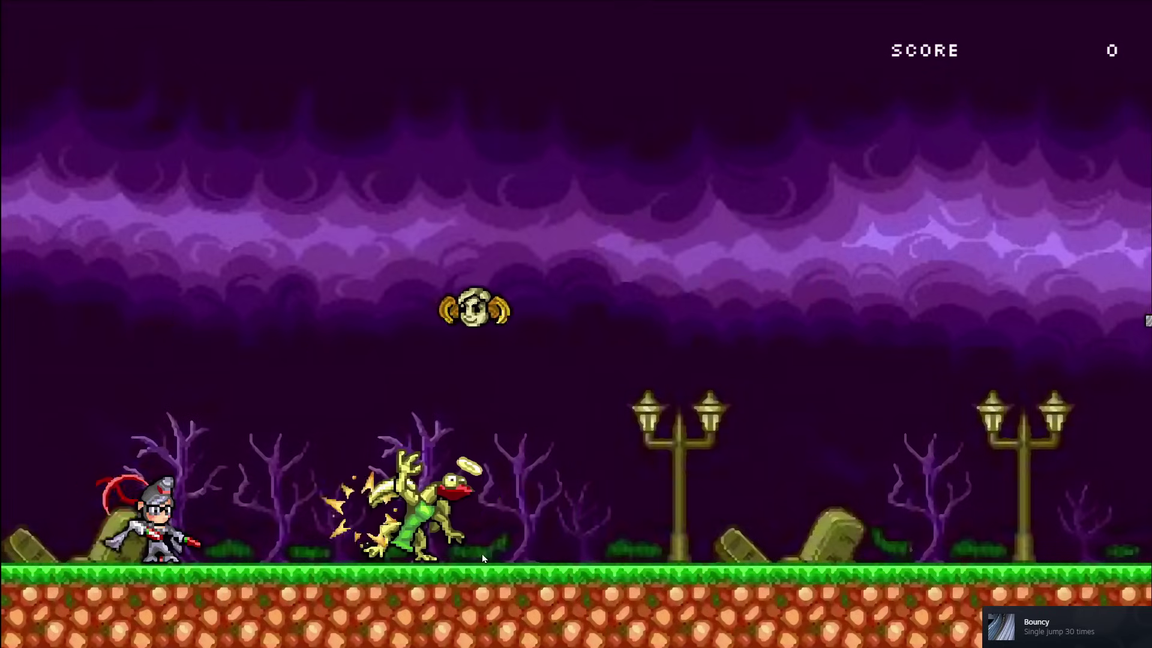
{"action": "key", "text": "z"}
{"action": "key", "text": "x"}
{"action": "key", "text": "z"}
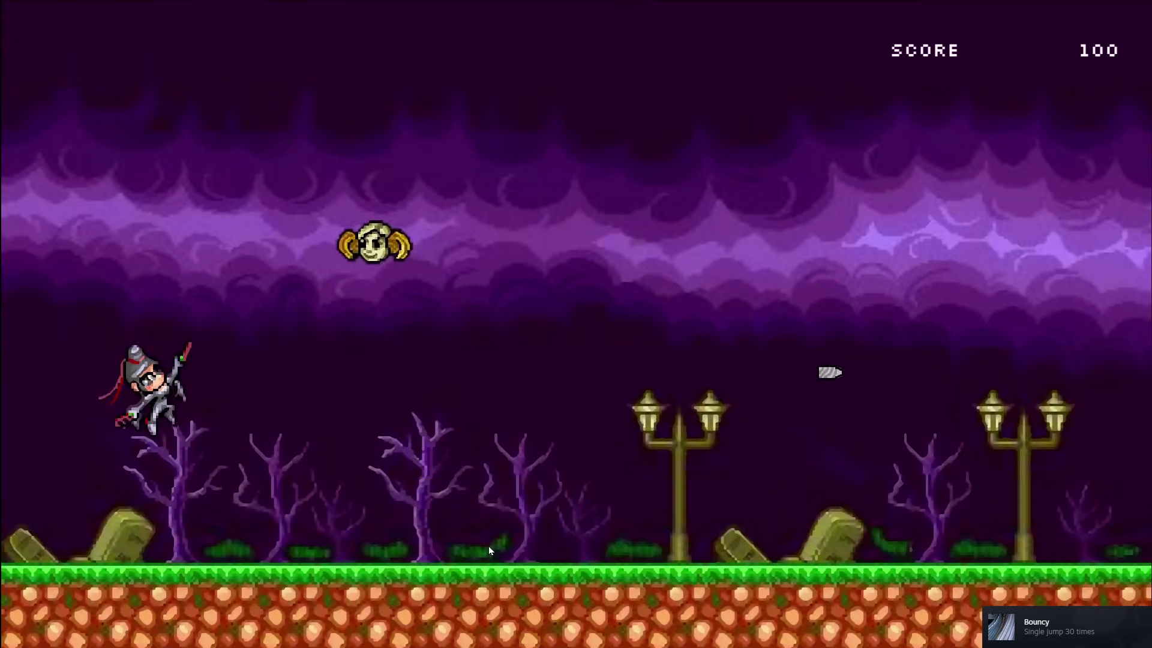
{"action": "key", "text": "x"}
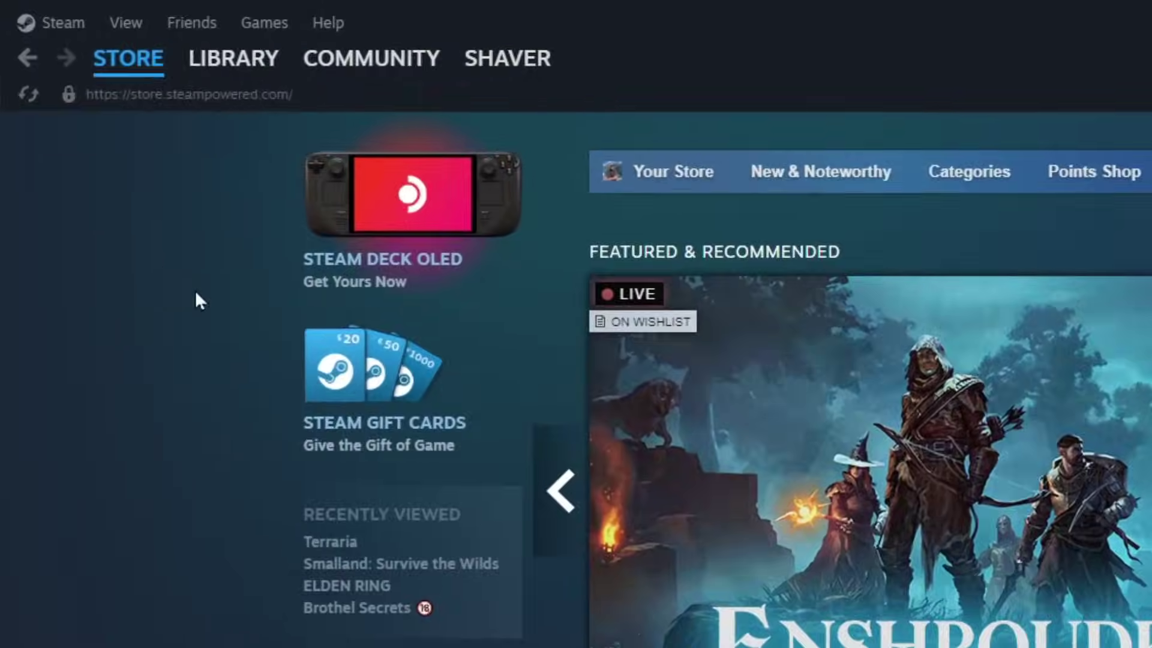
- Open the library and bring up the advanced filtering options for the game list
{"action": "mouse_move", "coordinate": [249, 65]}
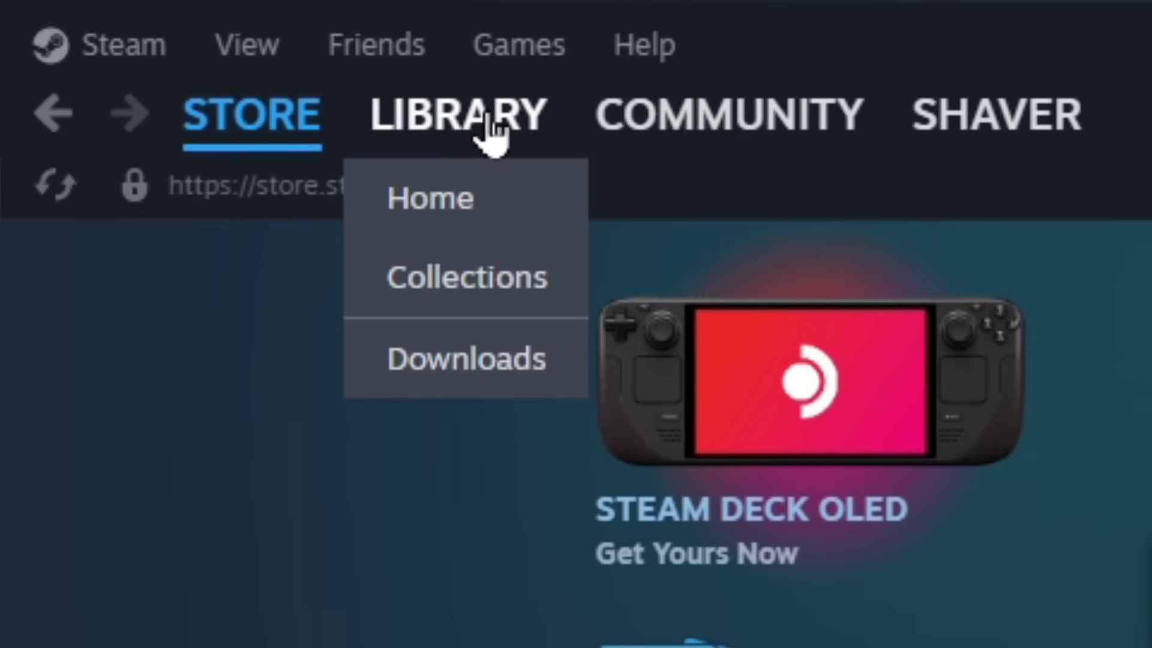
{"action": "left_click", "coordinate": [491, 127]}
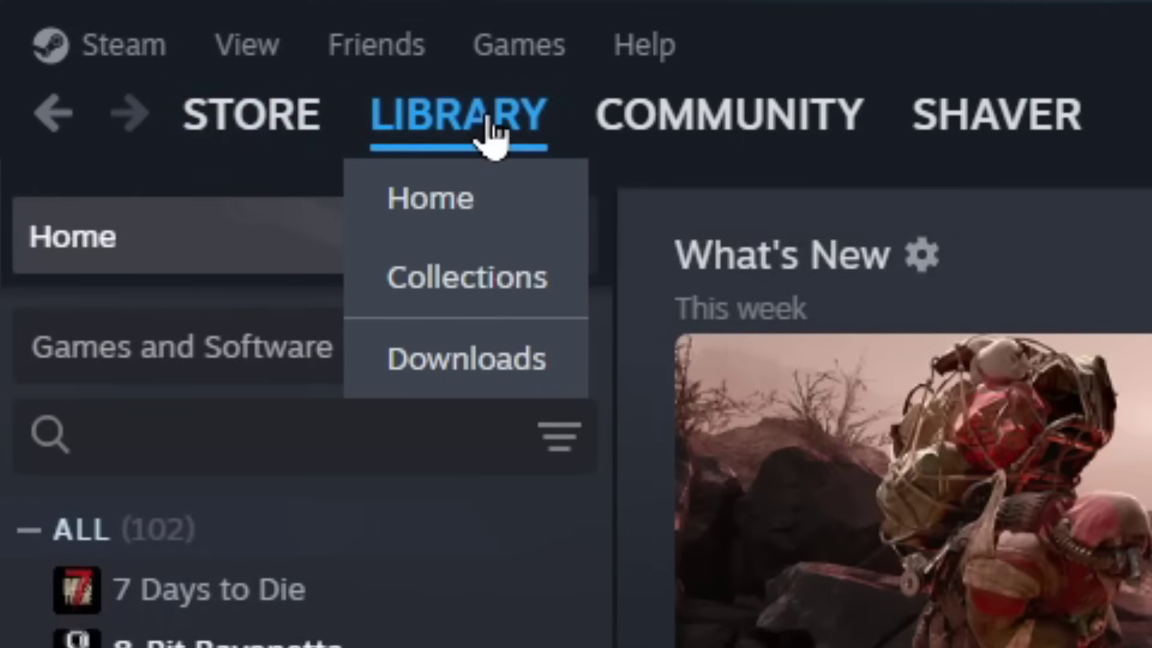
{"action": "scroll", "coordinate": [59, 228], "scroll_direction": "down", "scroll_amount": 2}
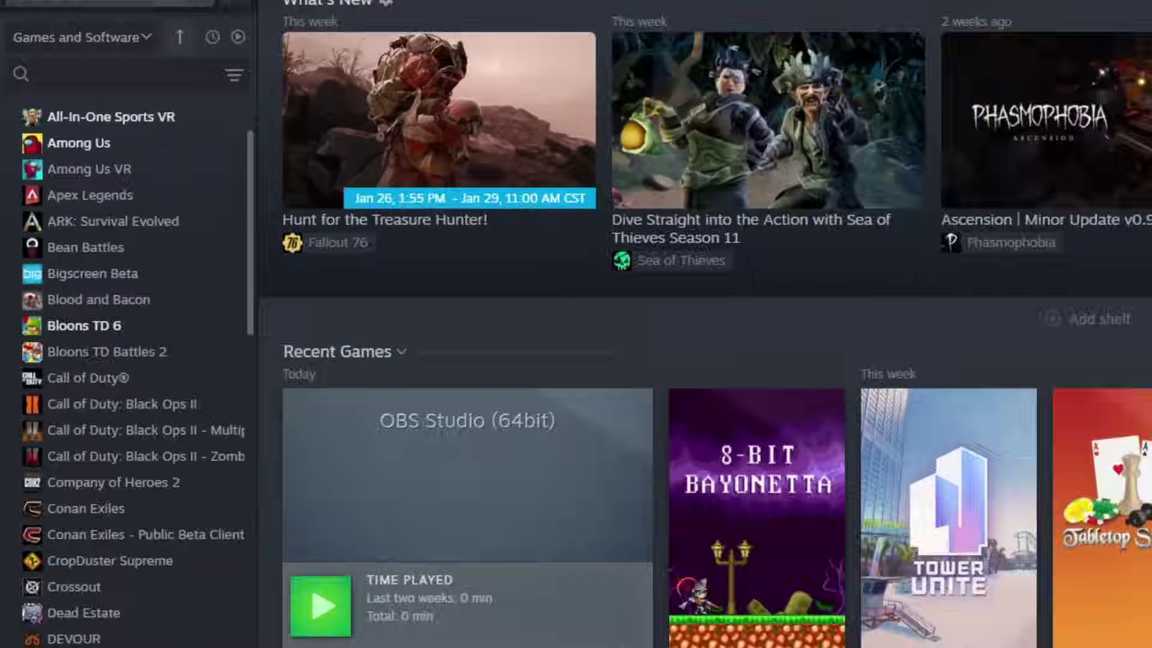
{"action": "scroll", "coordinate": [283, 188], "scroll_direction": "up", "scroll_amount": 2}
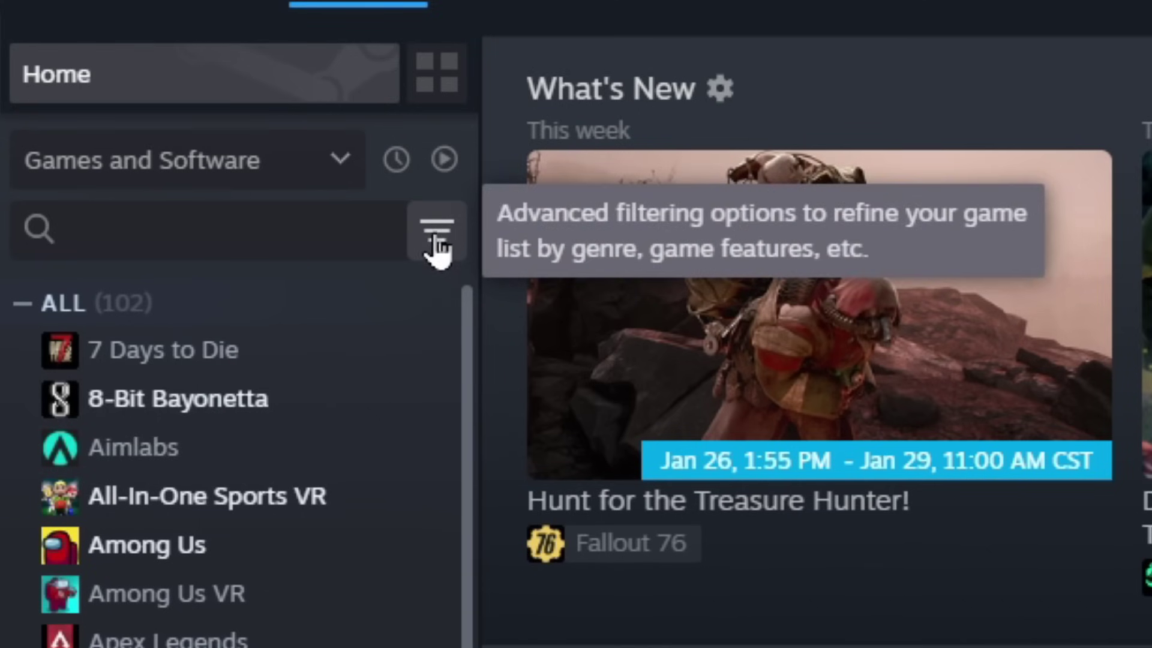
{"action": "left_click", "coordinate": [436, 240]}
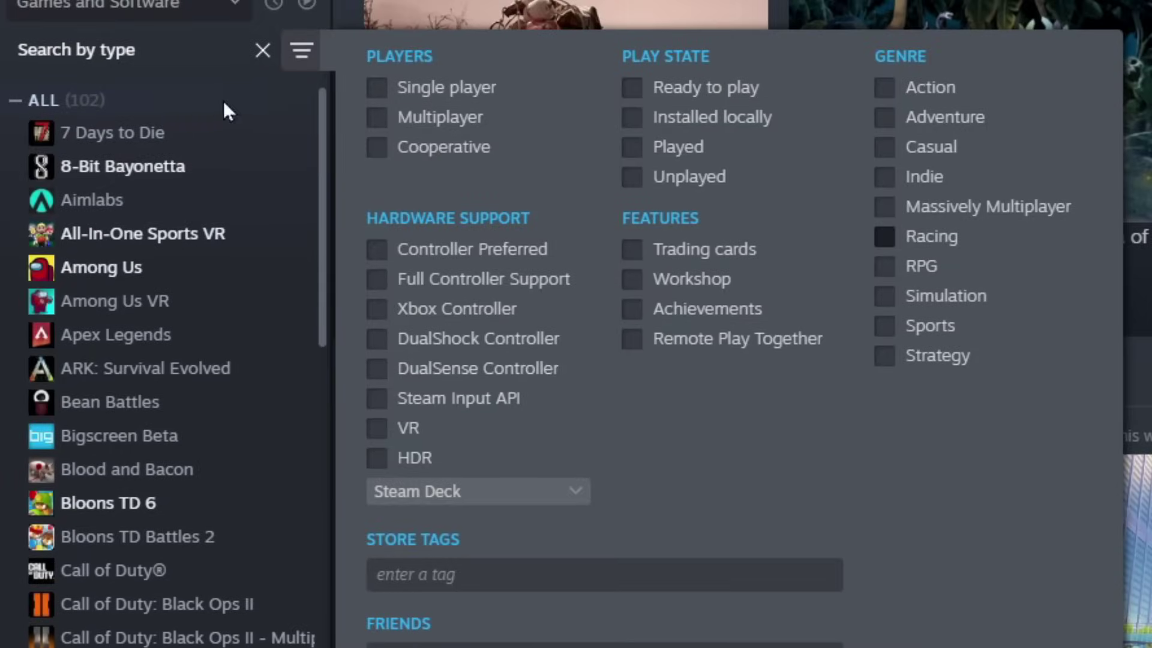
- Filter the library's game list by a friend's name, and clear that filter after looking through the list
{"action": "left_click", "coordinate": [884, 237]}
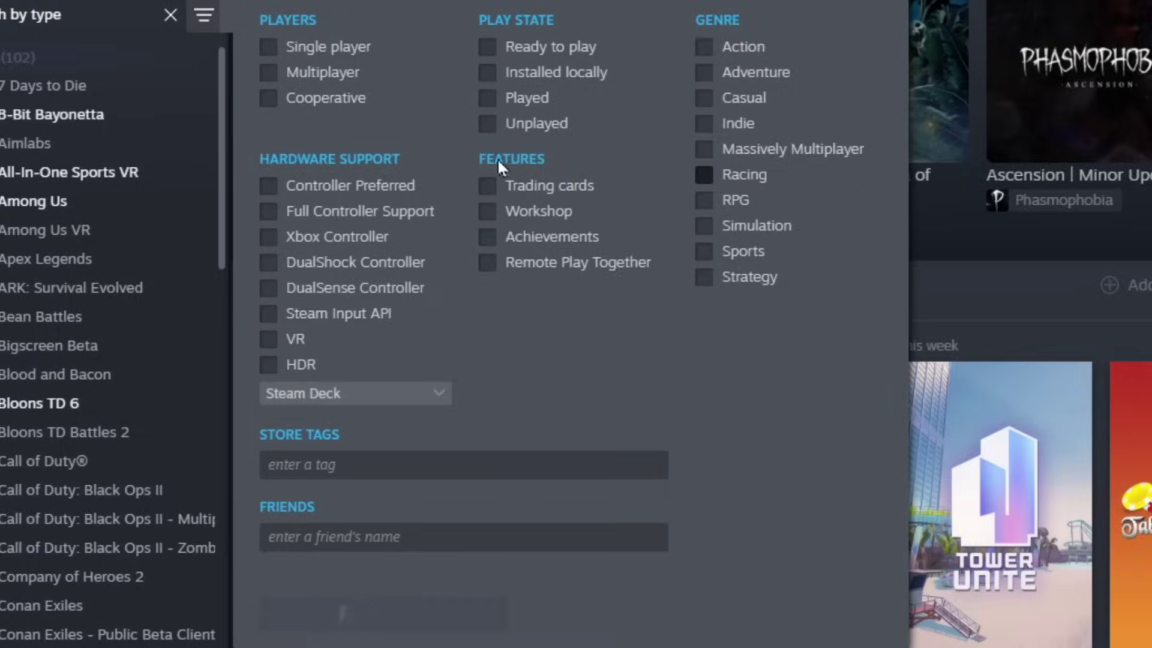
{"action": "left_click", "coordinate": [360, 546]}
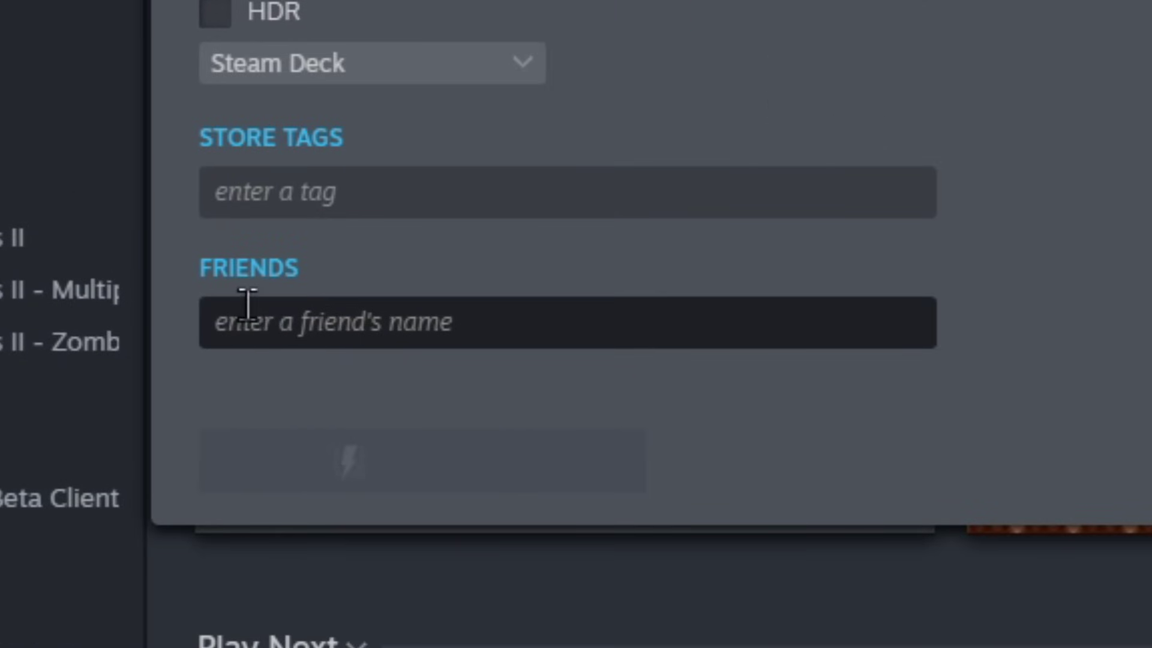
{"action": "left_click", "coordinate": [318, 315]}
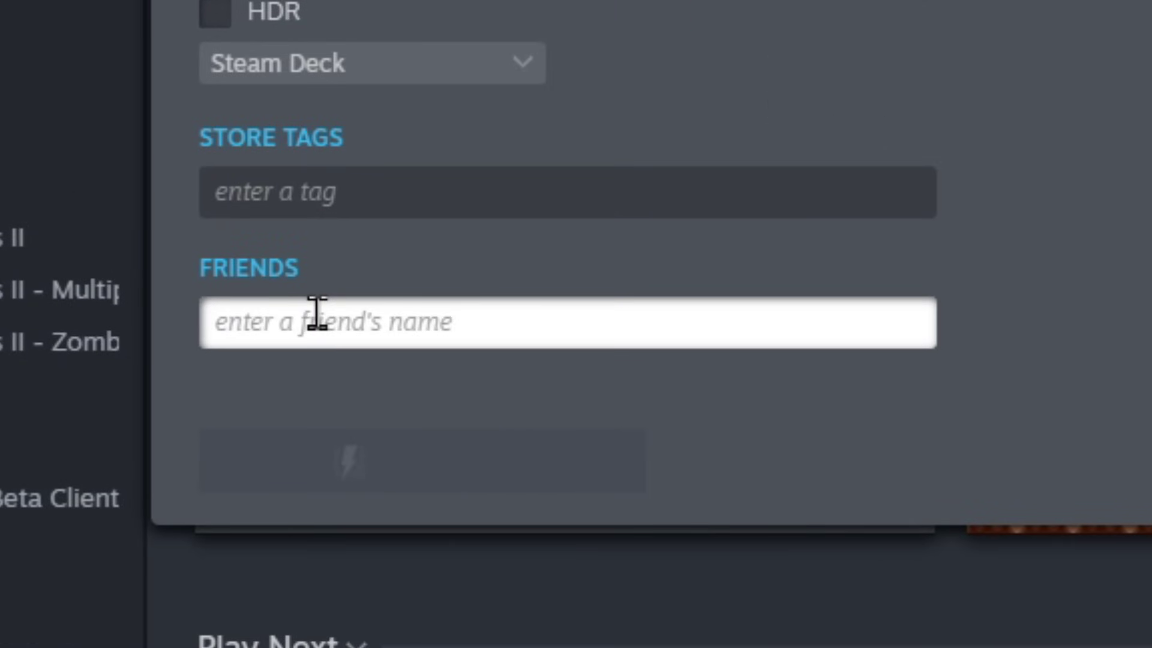
{"action": "type", "text": "david"}
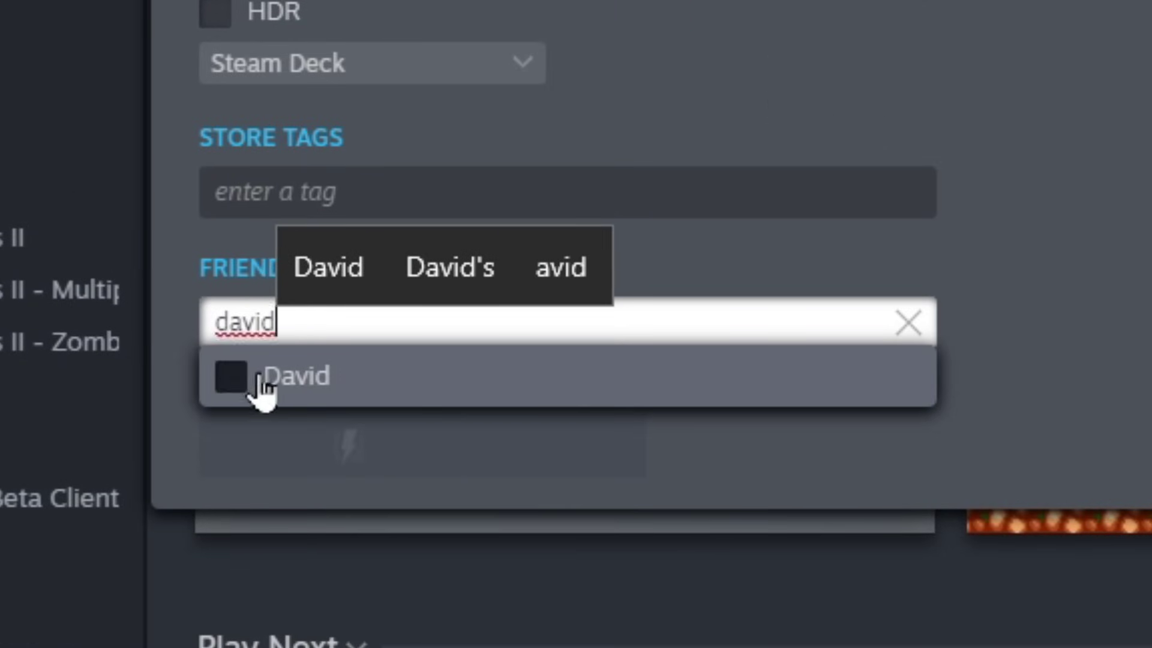
{"action": "left_click", "coordinate": [262, 378]}
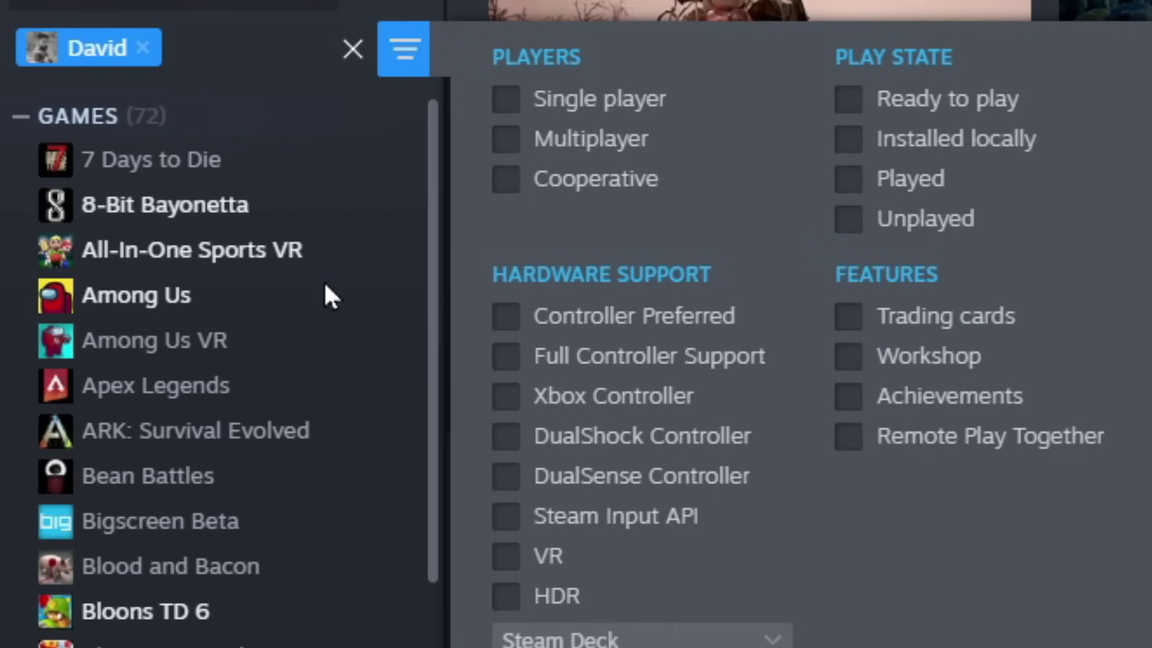
{"action": "left_click", "coordinate": [429, 262]}
{"action": "left_click_drag", "start_coordinate": [427, 313], "coordinate": [149, 210]}
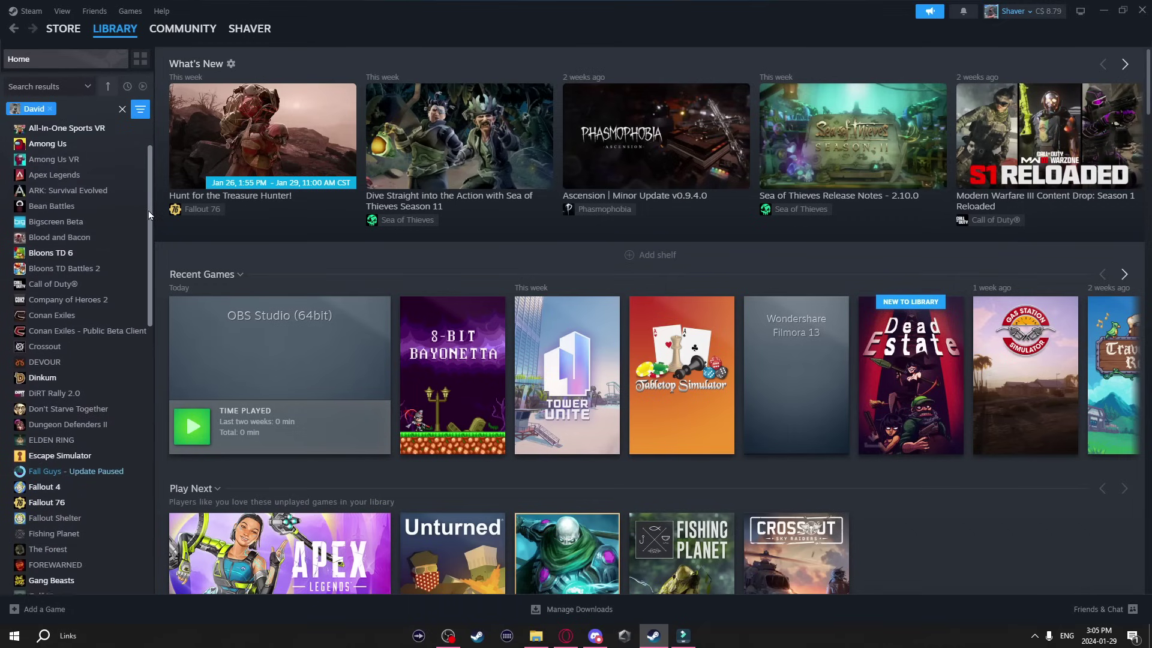
{"action": "left_click", "coordinate": [123, 108]}
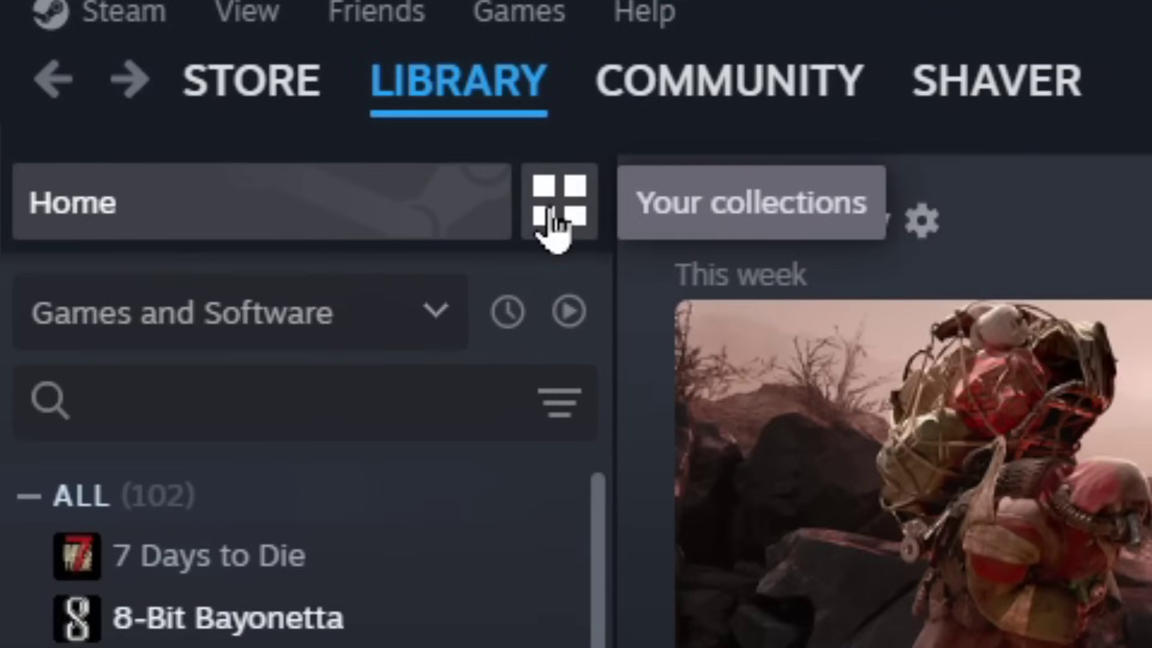
- Open the collections overview and look through the full game list beside it
{"action": "left_click", "coordinate": [552, 211]}
{"action": "left_click", "coordinate": [916, 550]}
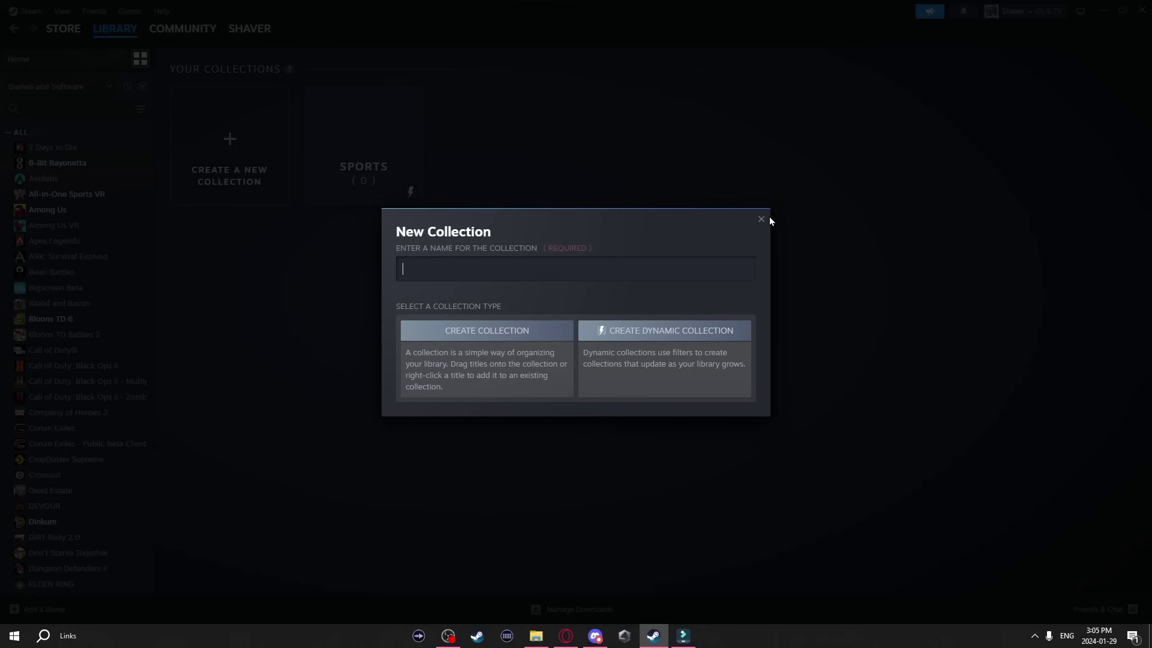
{"action": "left_click", "coordinate": [762, 220]}
{"action": "scroll", "coordinate": [83, 318], "scroll_direction": "down", "scroll_amount": 5}
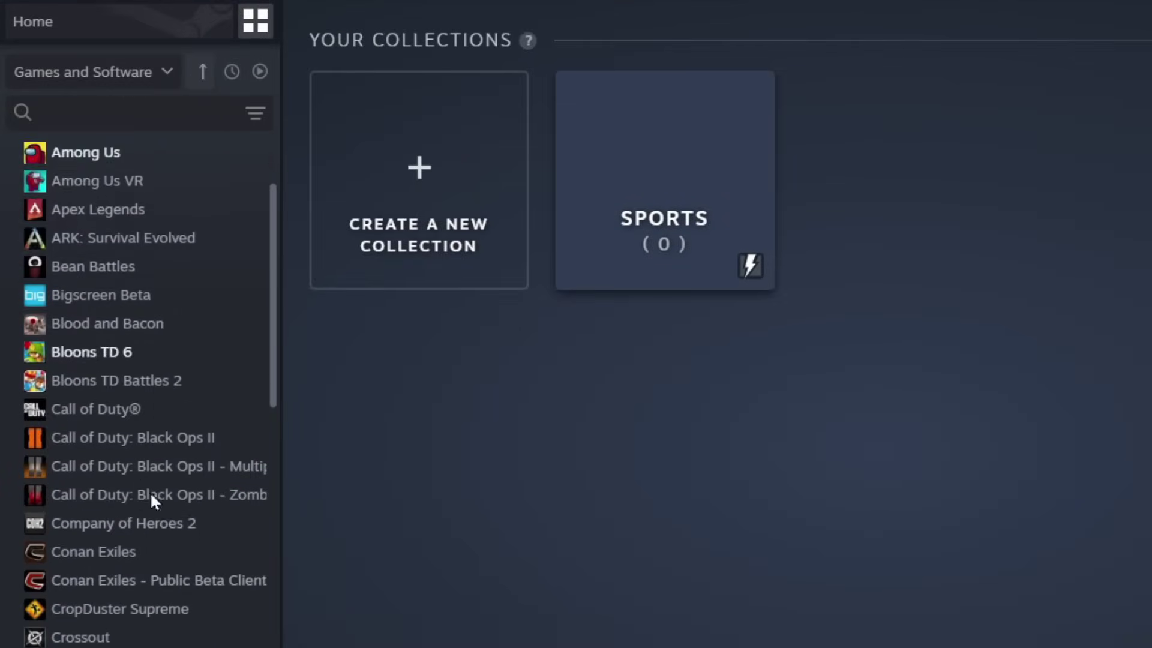
{"action": "scroll", "coordinate": [120, 450], "scroll_direction": "down", "scroll_amount": 6}
{"action": "scroll", "coordinate": [121, 384], "scroll_direction": "up", "scroll_amount": 12}
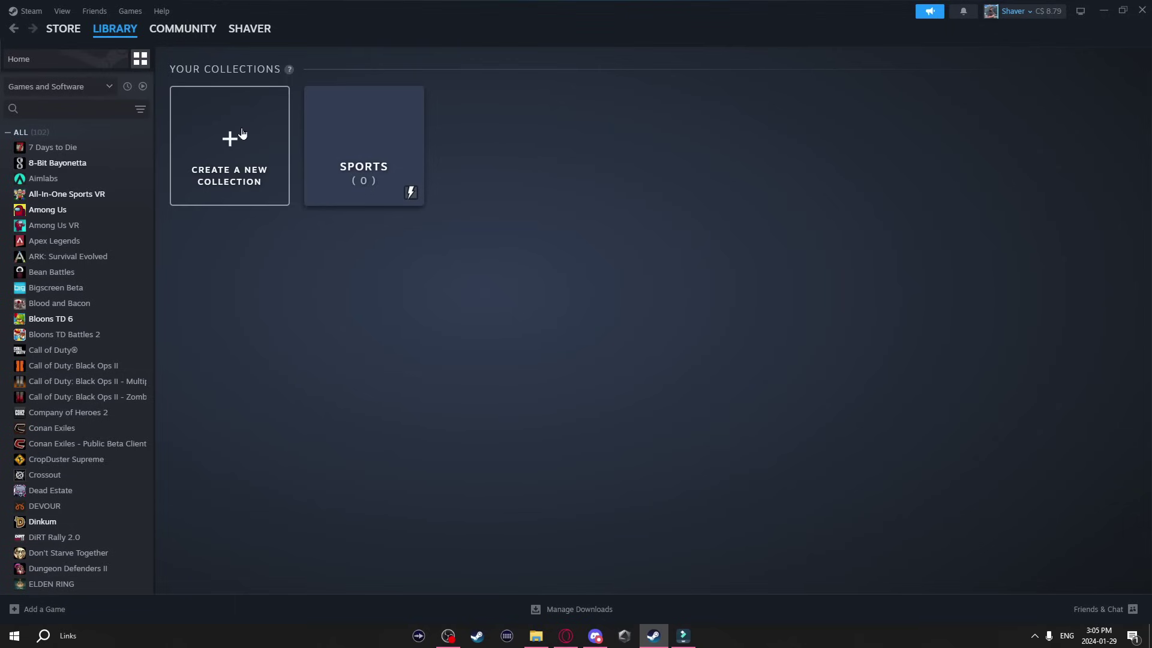
- Create a dynamic collection named RACING that gathers games of the Racing genre
{"action": "left_click", "coordinate": [240, 132]}
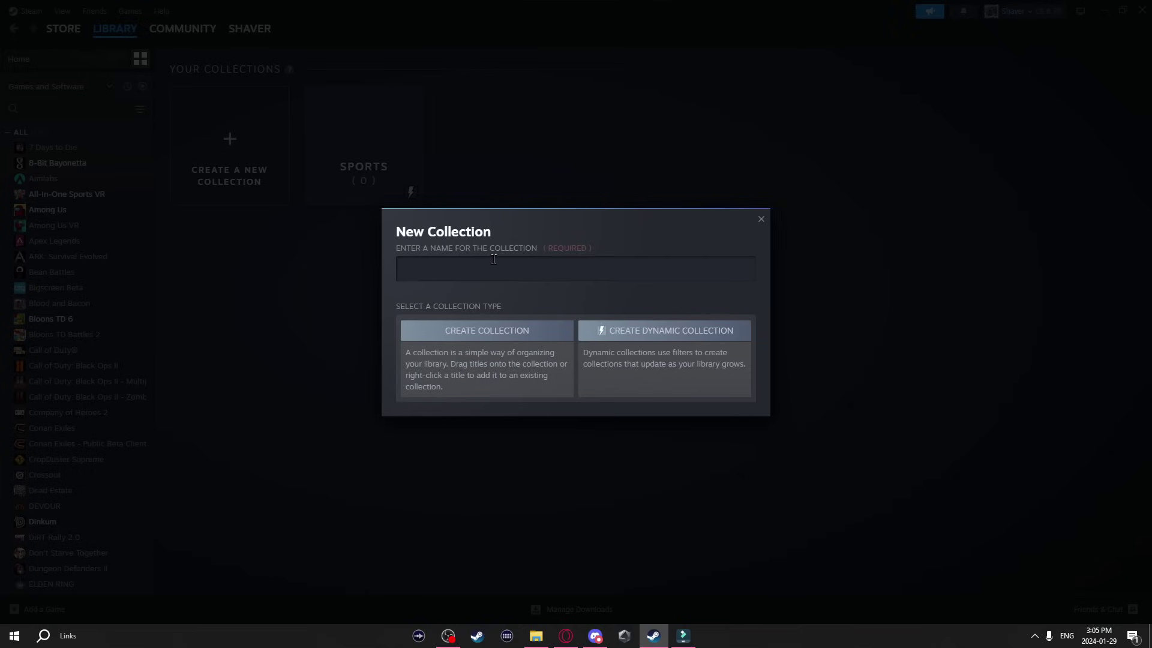
{"action": "type", "text": "RACING"}
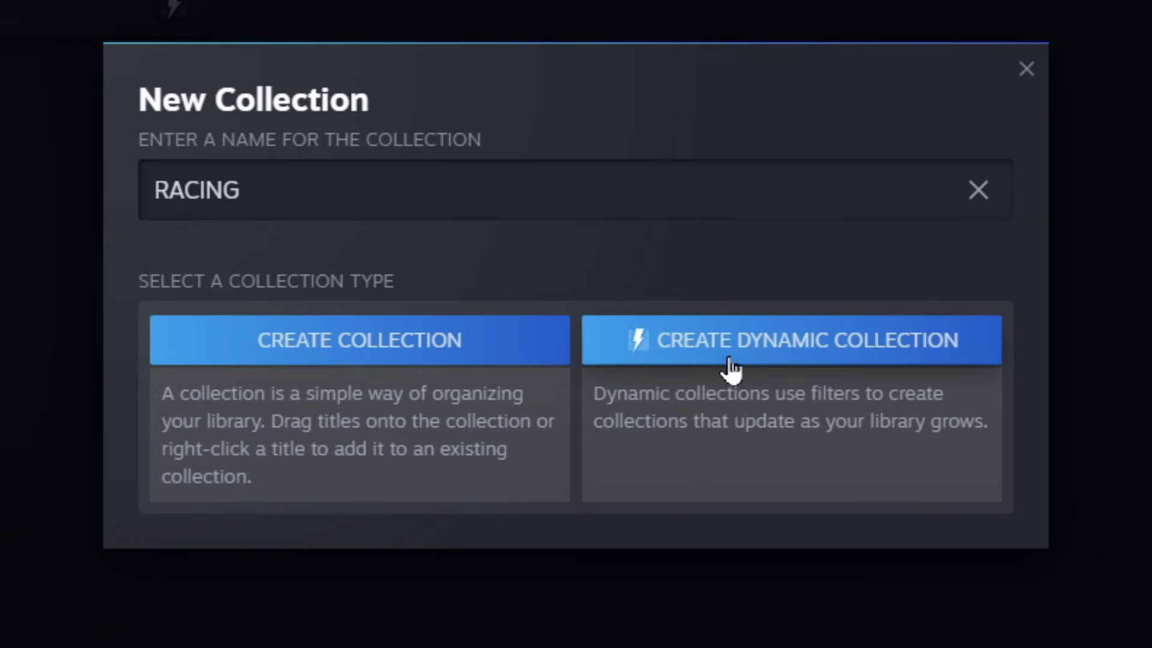
{"action": "left_click", "coordinate": [824, 362]}
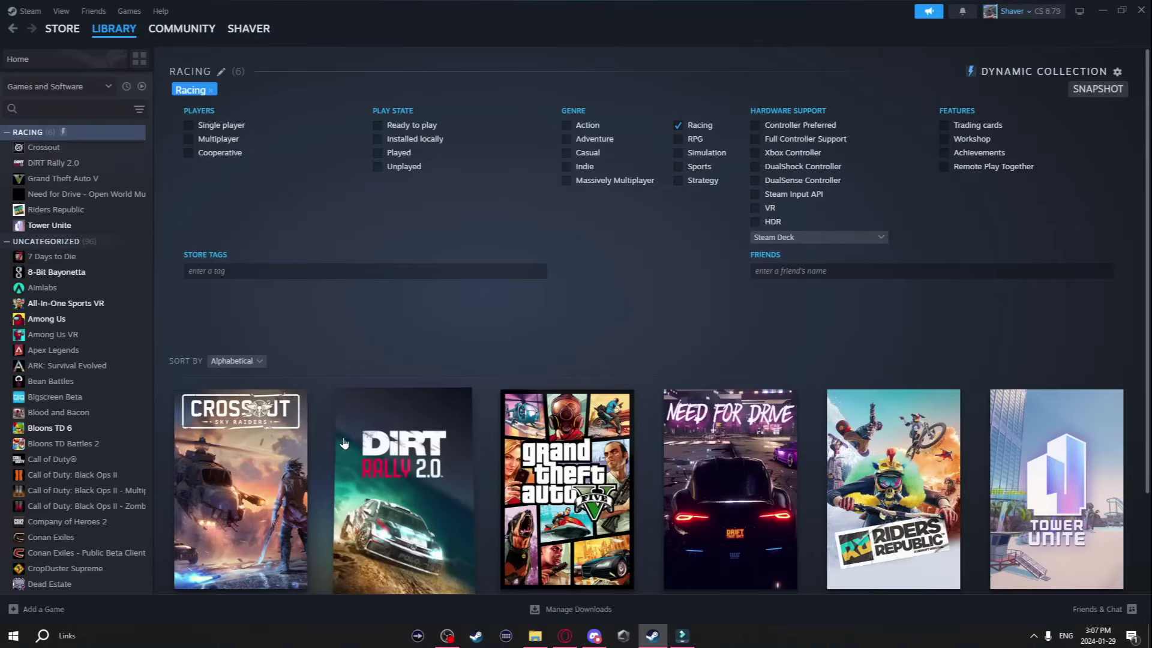
{"action": "scroll", "coordinate": [385, 254], "scroll_direction": "down", "scroll_amount": 3}
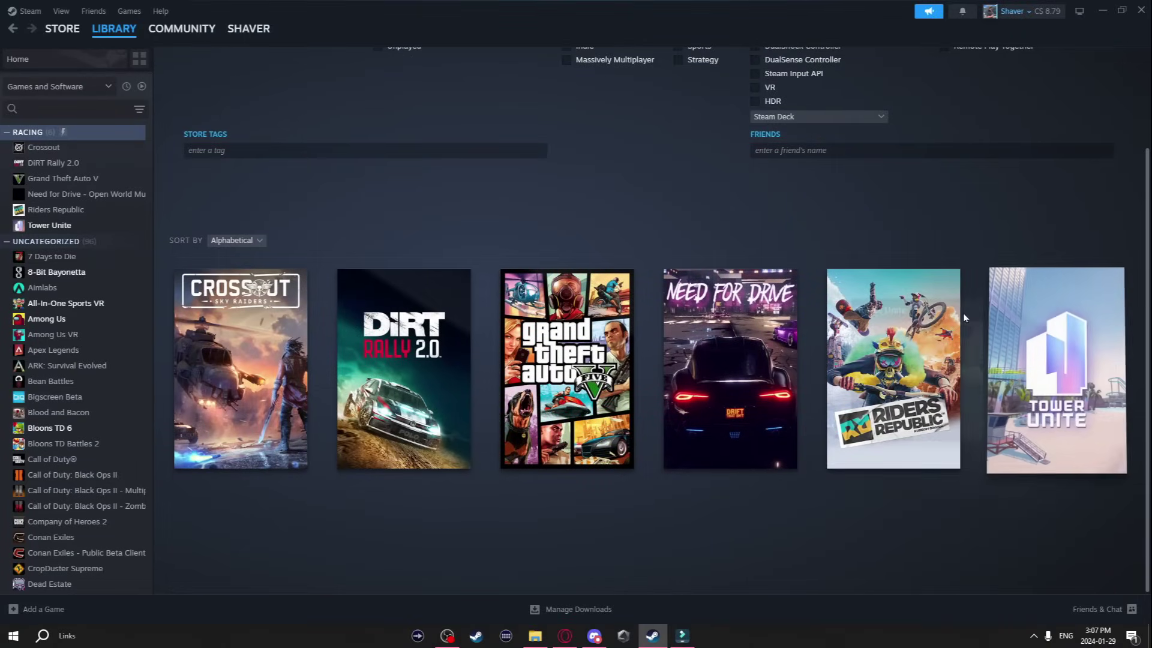
{"action": "scroll", "coordinate": [643, 420], "scroll_direction": "up", "scroll_amount": 1}
{"action": "scroll", "coordinate": [599, 322], "scroll_direction": "up", "scroll_amount": 3}
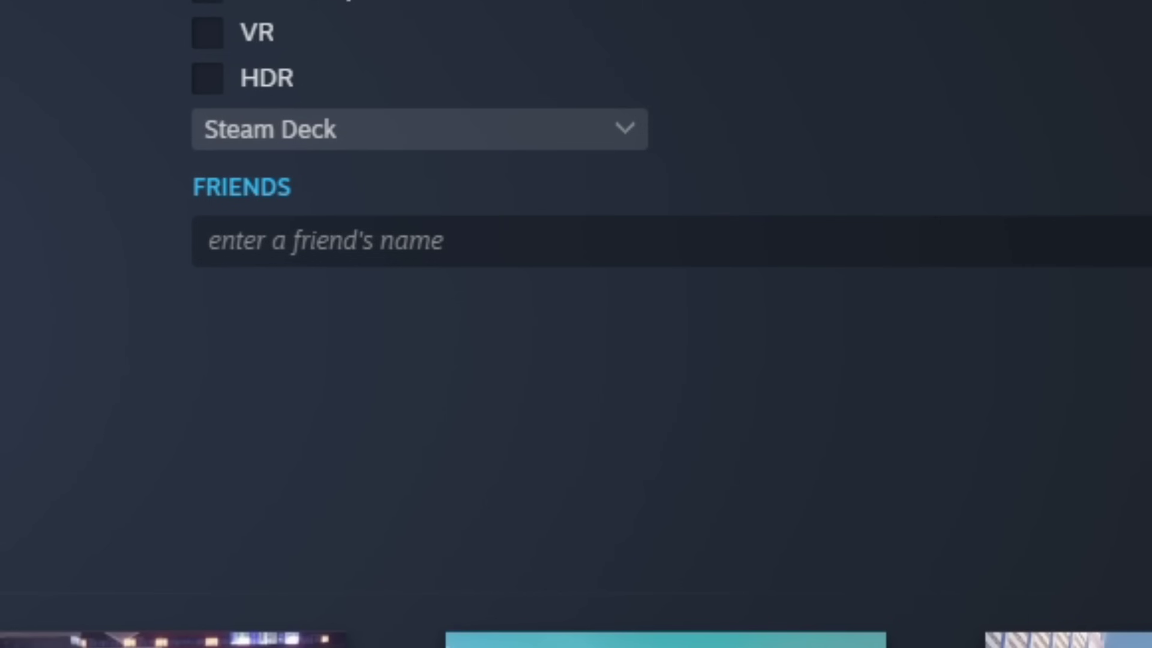
- Filter the RACING dynamic collection by a friend's name instead of genre and look through the matching games
{"action": "left_click", "coordinate": [290, 248]}
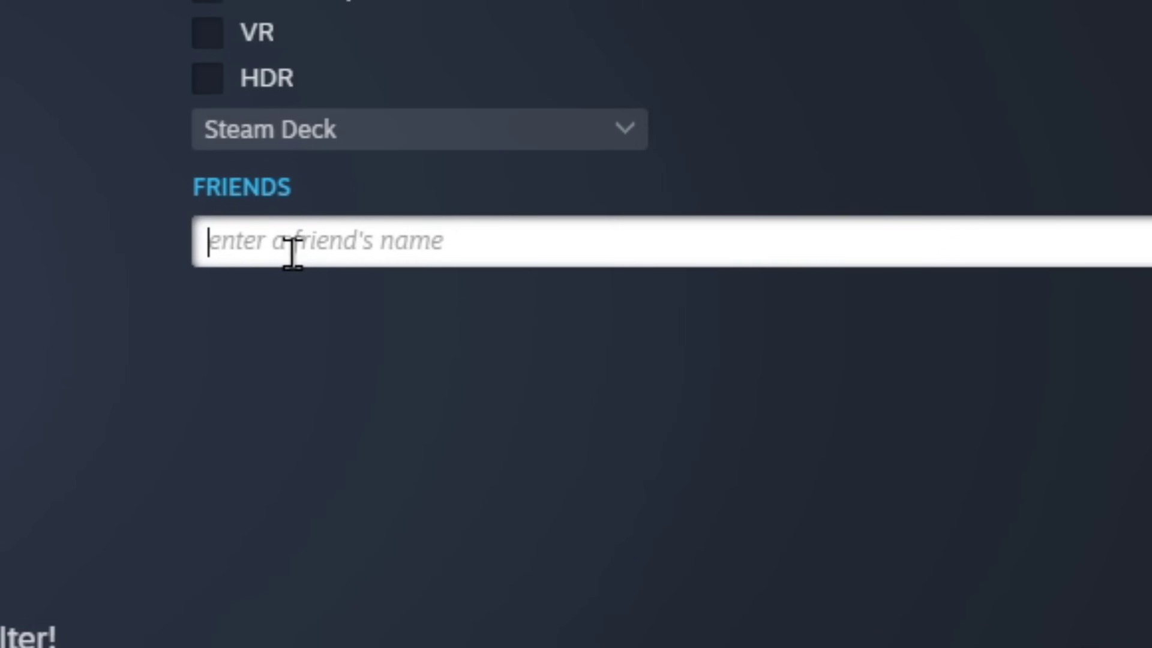
{"action": "type", "text": "david"}
{"action": "left_click", "coordinate": [223, 296]}
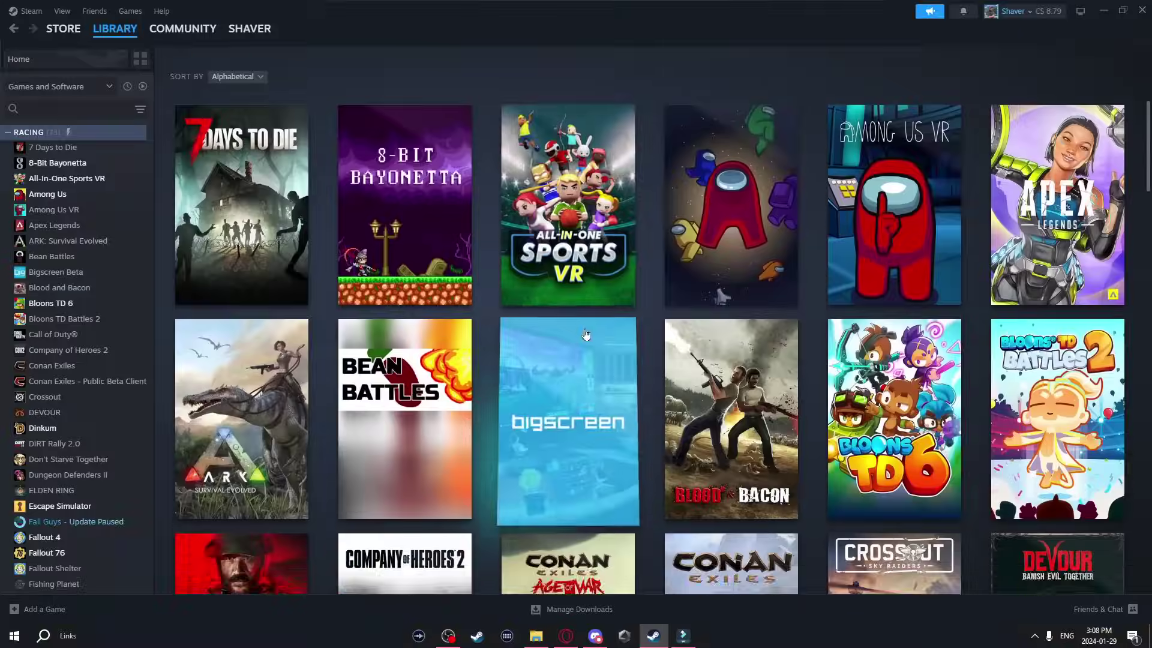
{"action": "scroll", "coordinate": [591, 267], "scroll_direction": "down", "scroll_amount": 5}
{"action": "scroll", "coordinate": [591, 267], "scroll_direction": "up", "scroll_amount": 5}
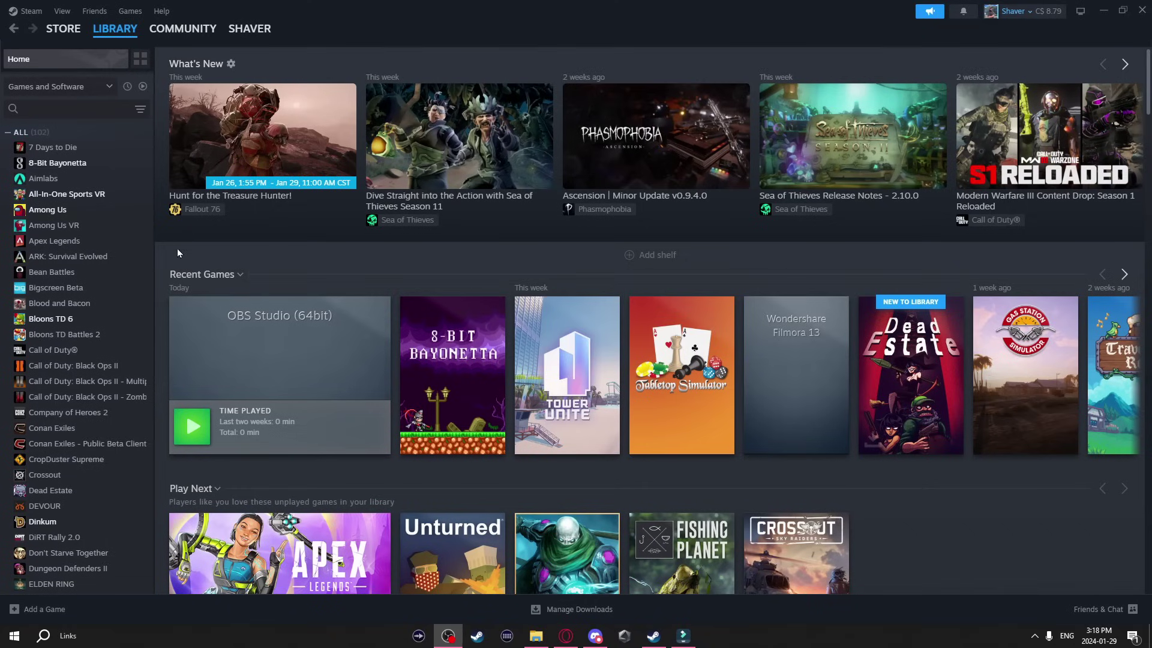
{"action": "left_click", "coordinate": [96, 149]}
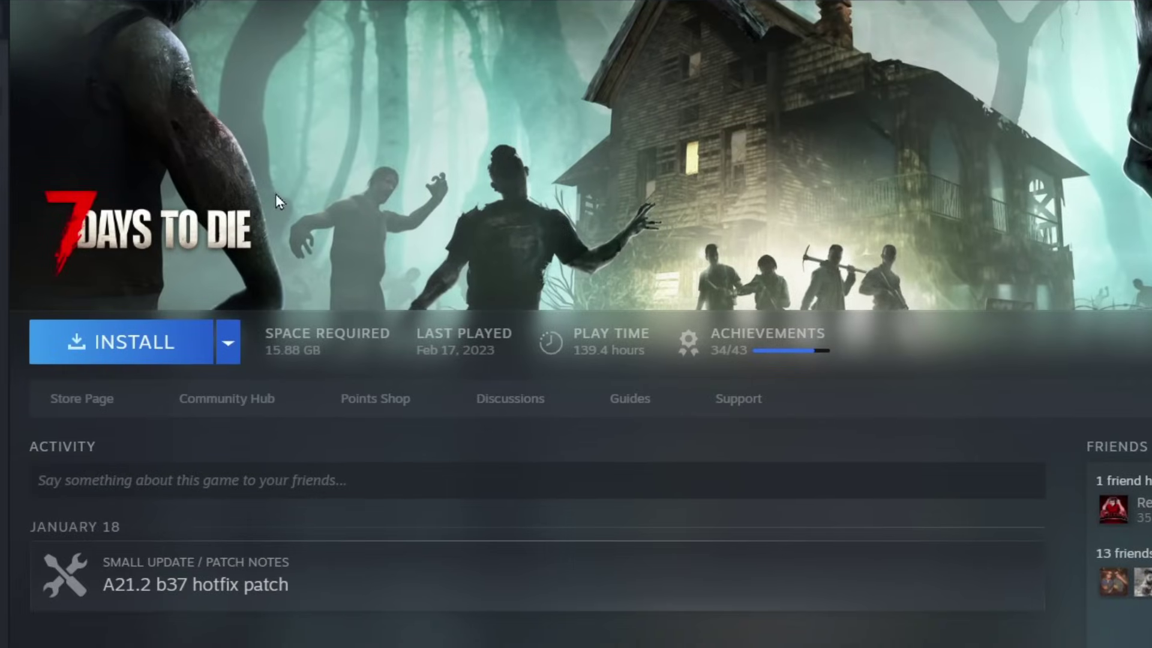
{"action": "right_click", "coordinate": [168, 250]}
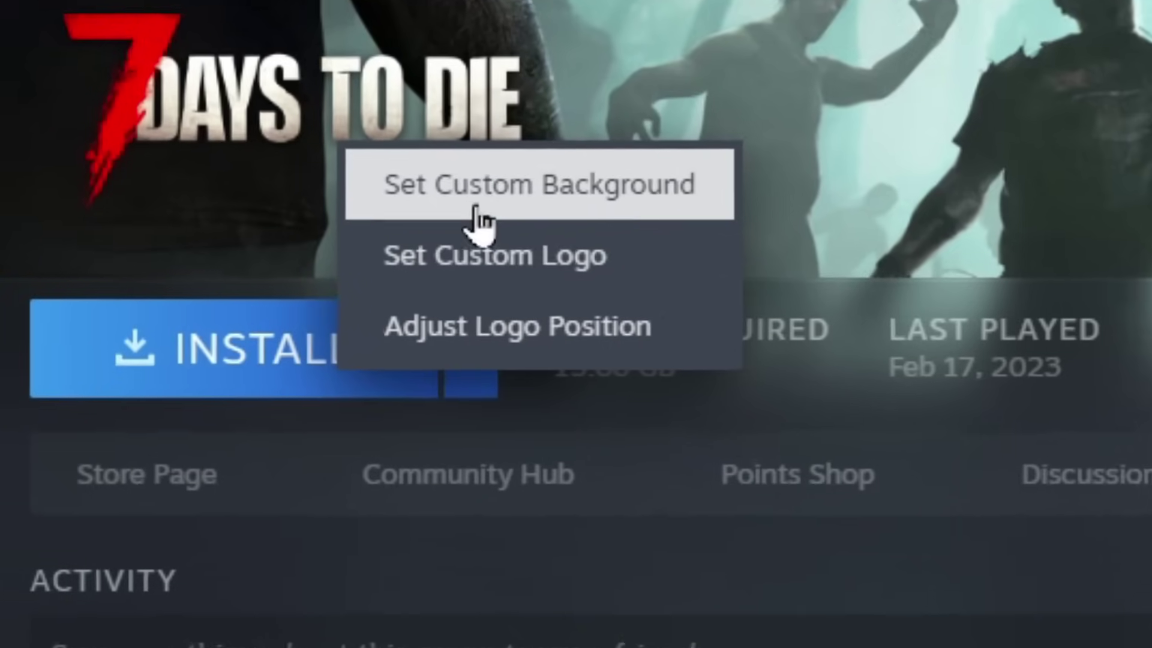
{"action": "left_click", "coordinate": [564, 267]}
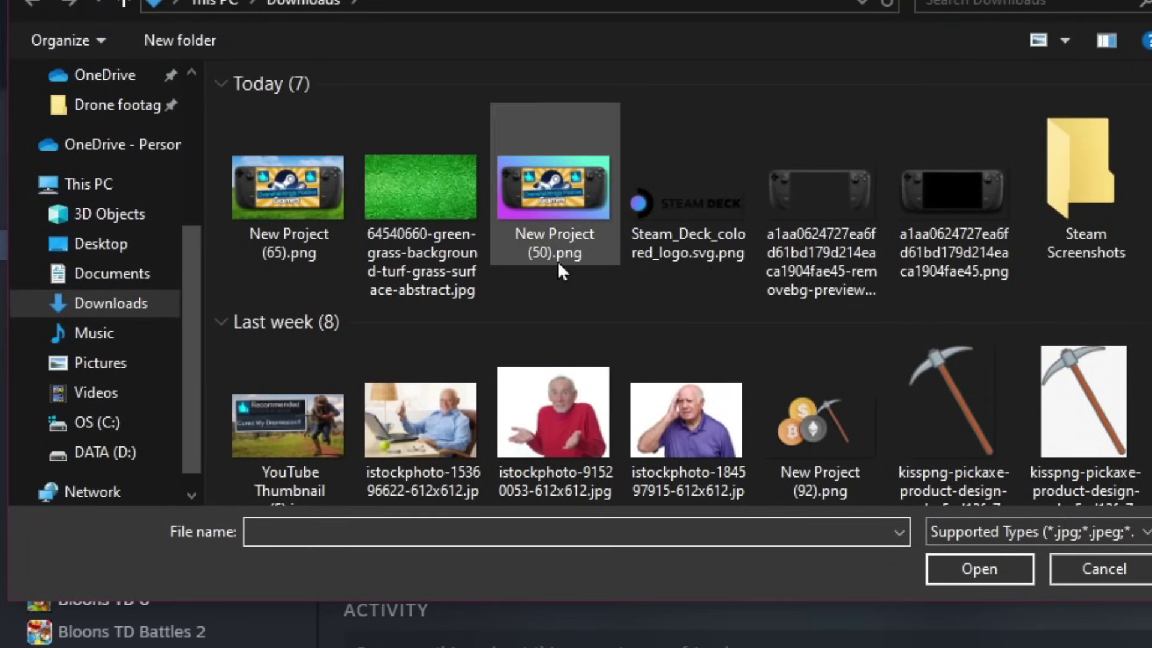
{"action": "double_click", "coordinate": [556, 416]}
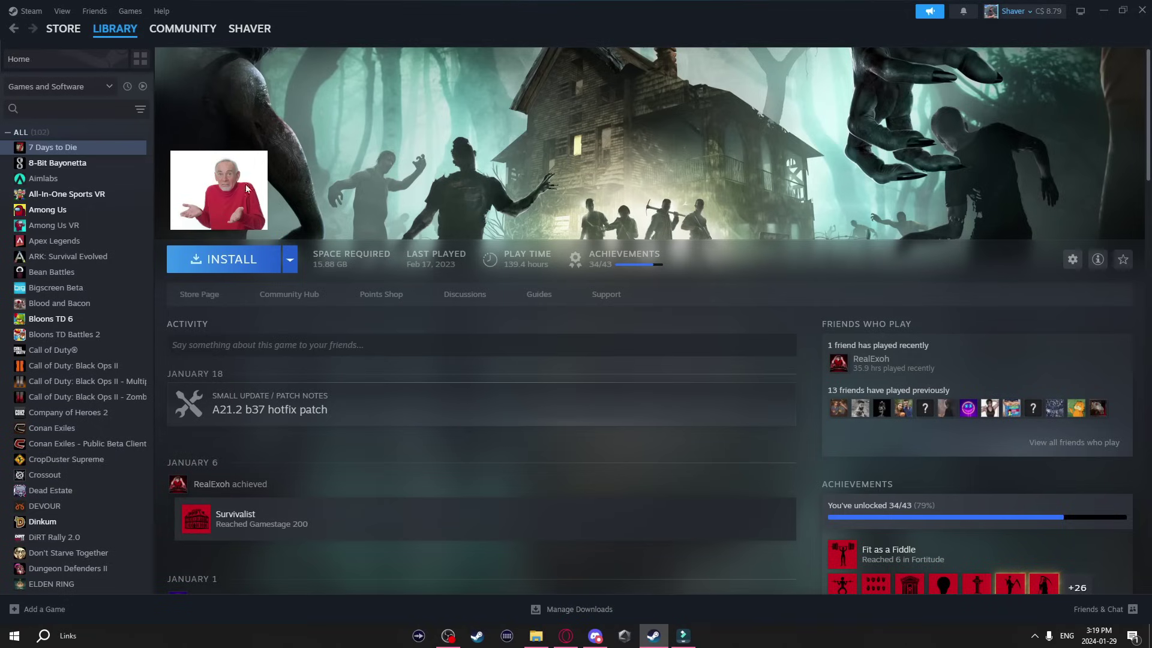
- Set the green grass image from Downloads as the custom background of the 7 Days to Die page
{"action": "right_click", "coordinate": [454, 140]}
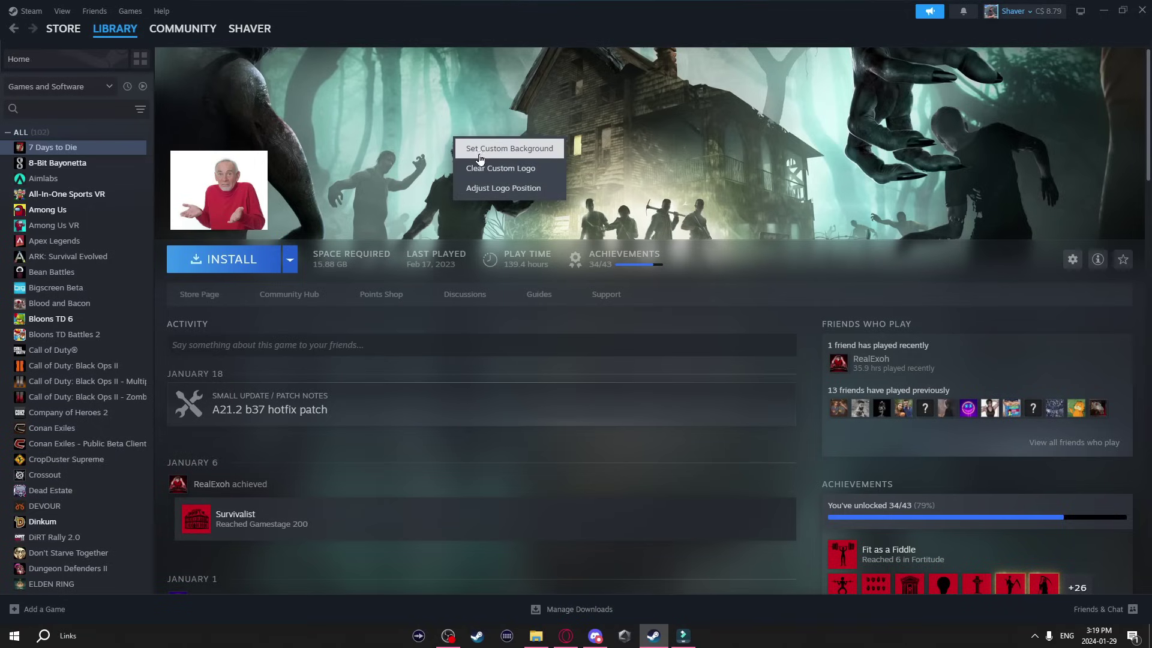
{"action": "left_click", "coordinate": [481, 165]}
{"action": "double_click", "coordinate": [204, 123]}
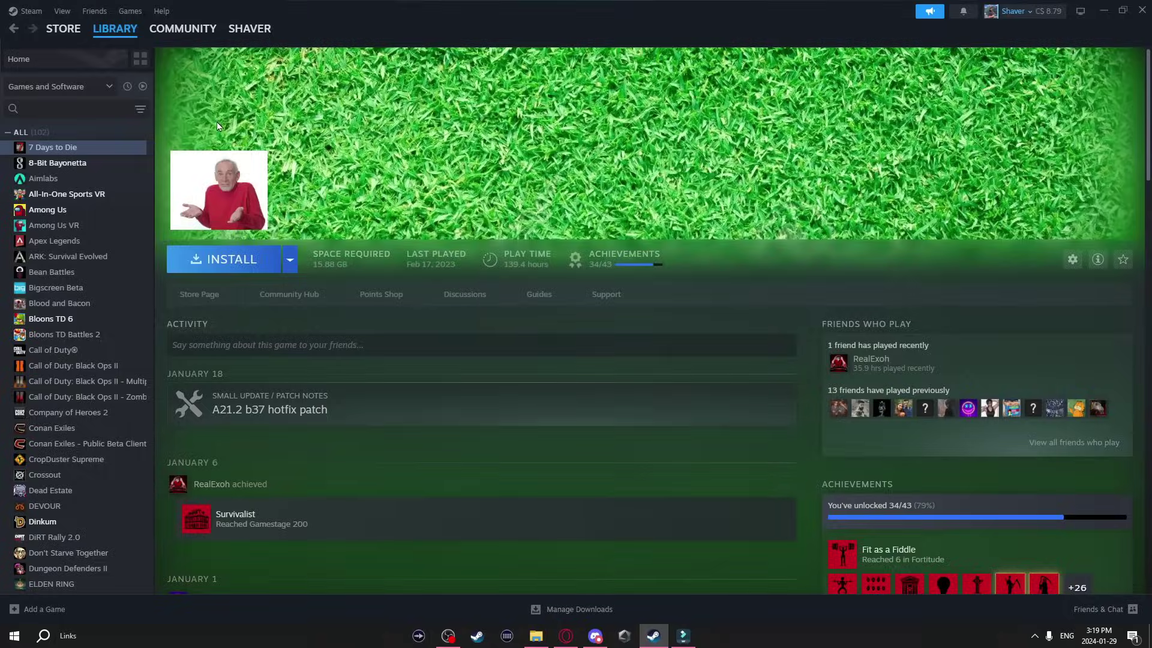
- Clear the custom background and the custom logo from the 7 Days to Die page
{"action": "right_click", "coordinate": [329, 148]}
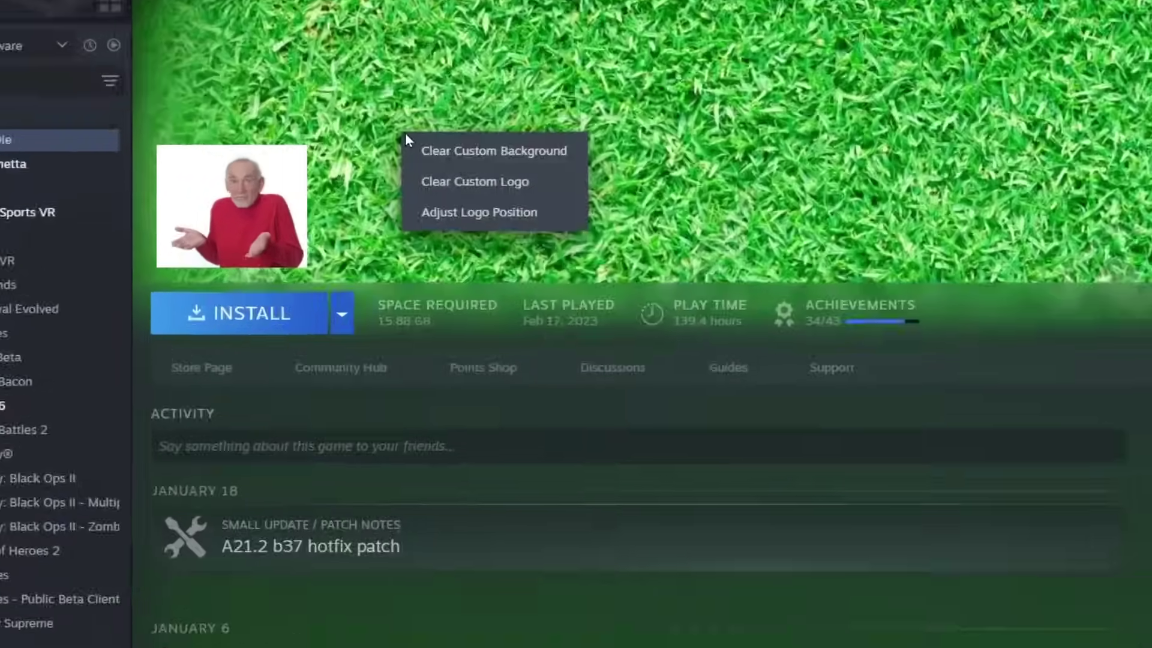
{"action": "left_click", "coordinate": [384, 158]}
{"action": "right_click", "coordinate": [337, 149]}
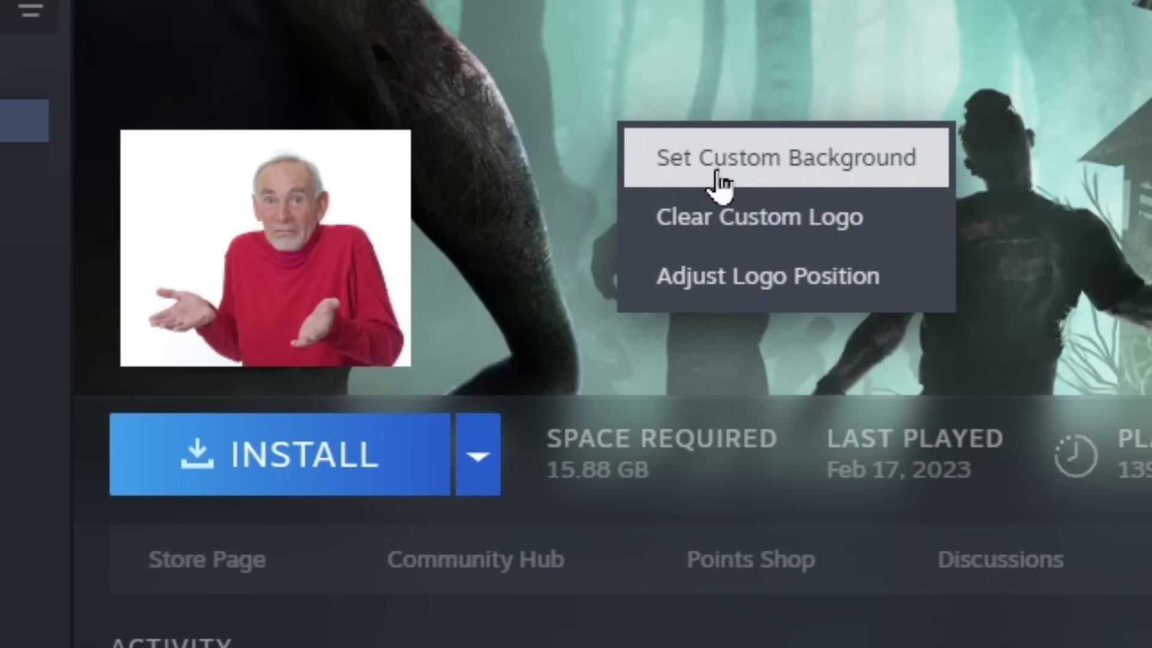
{"action": "left_click", "coordinate": [712, 234]}
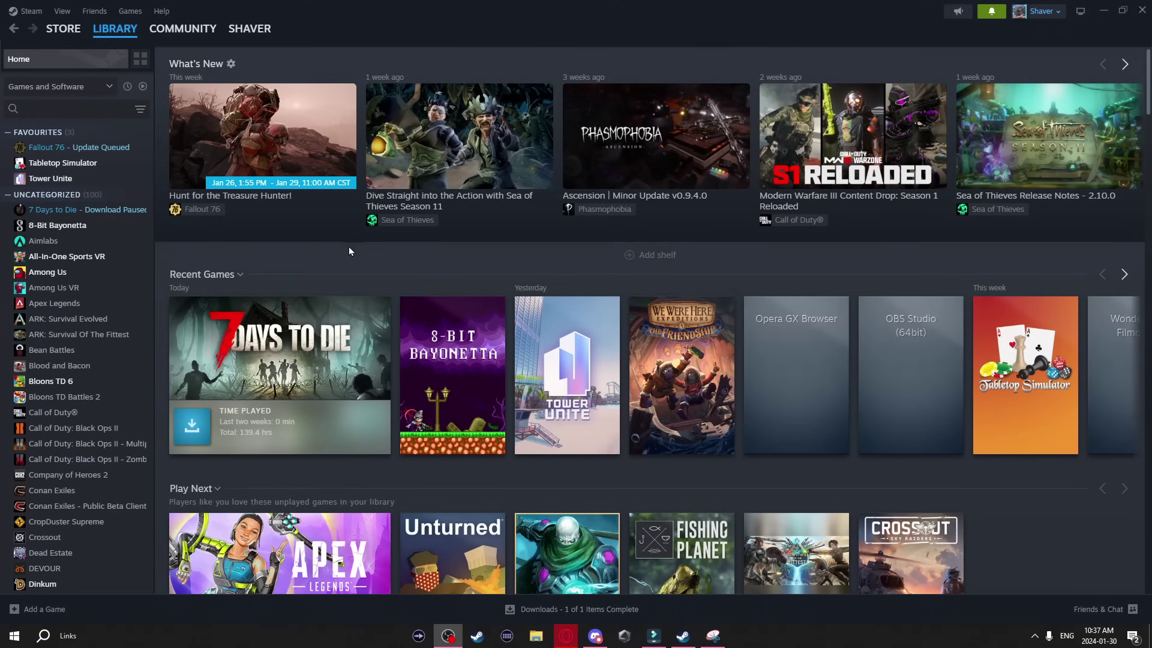
- Set ui29u5n0ixj21-removebg-preview.png from Downloads as the custom artwork of Fallout 4 in the All Games shelf
{"action": "scroll", "coordinate": [439, 240], "scroll_direction": "down", "scroll_amount": 1}
{"action": "scroll", "coordinate": [440, 240], "scroll_direction": "down", "scroll_amount": 9}
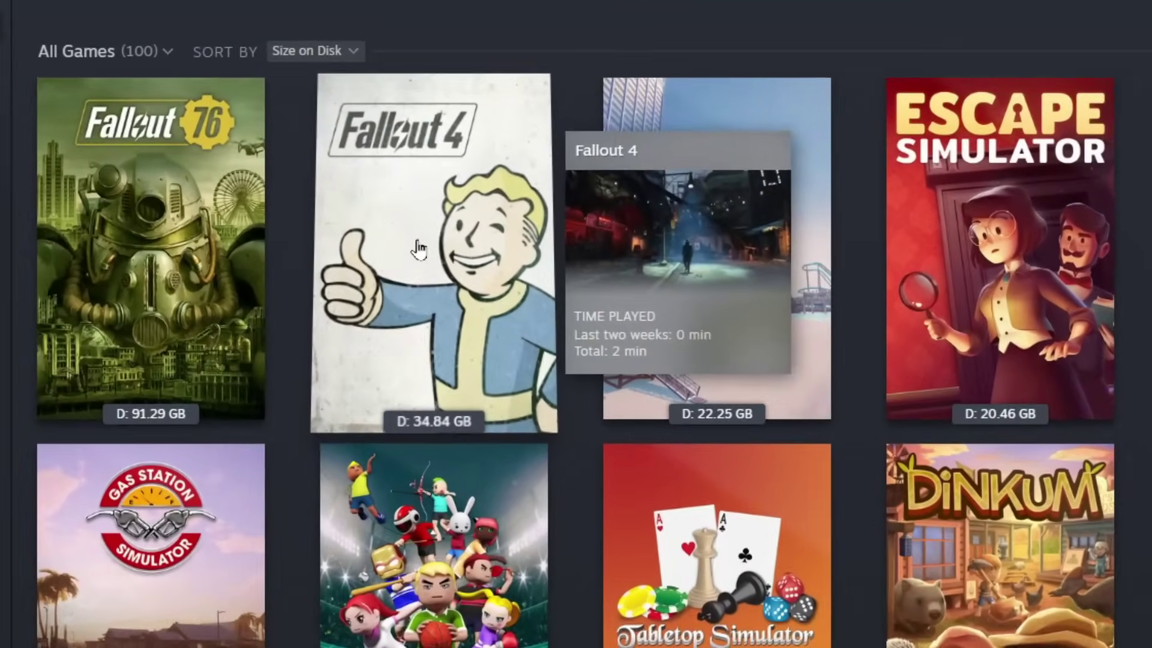
{"action": "right_click", "coordinate": [387, 233]}
{"action": "mouse_move", "coordinate": [445, 305]}
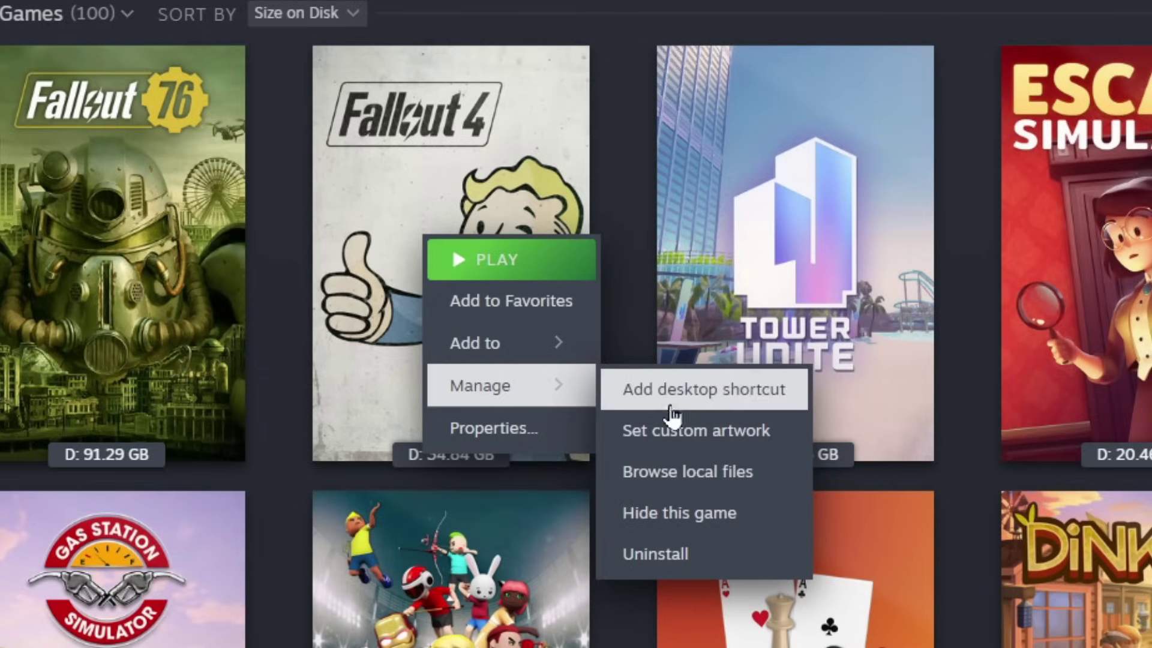
{"action": "left_click", "coordinate": [683, 431]}
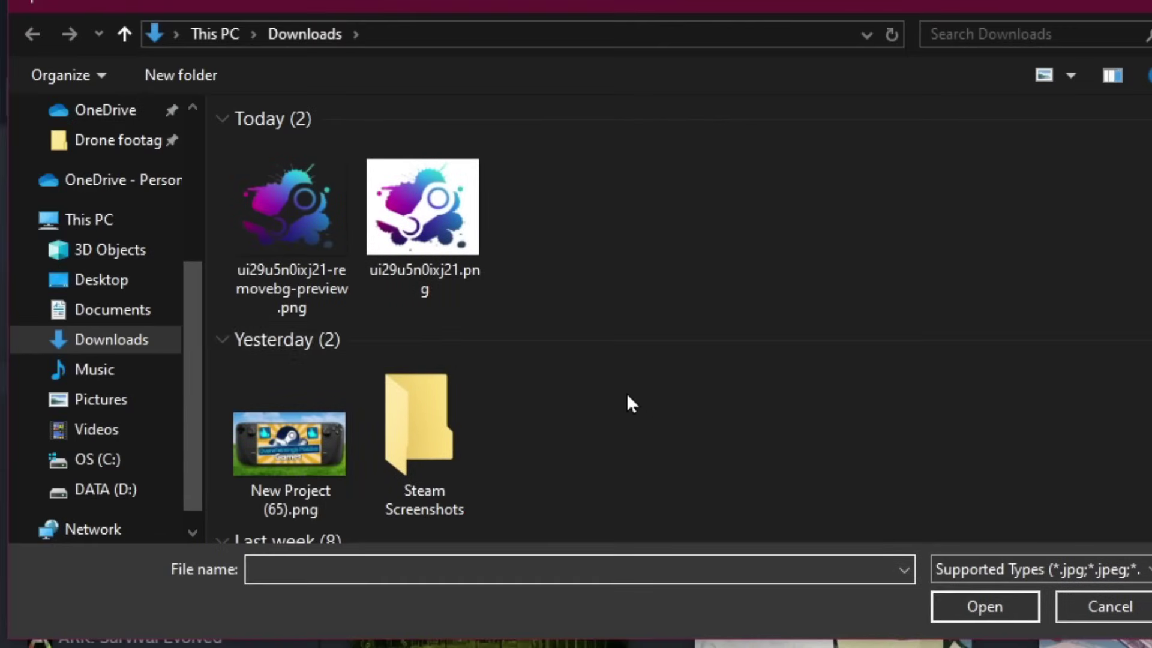
{"action": "double_click", "coordinate": [277, 215]}
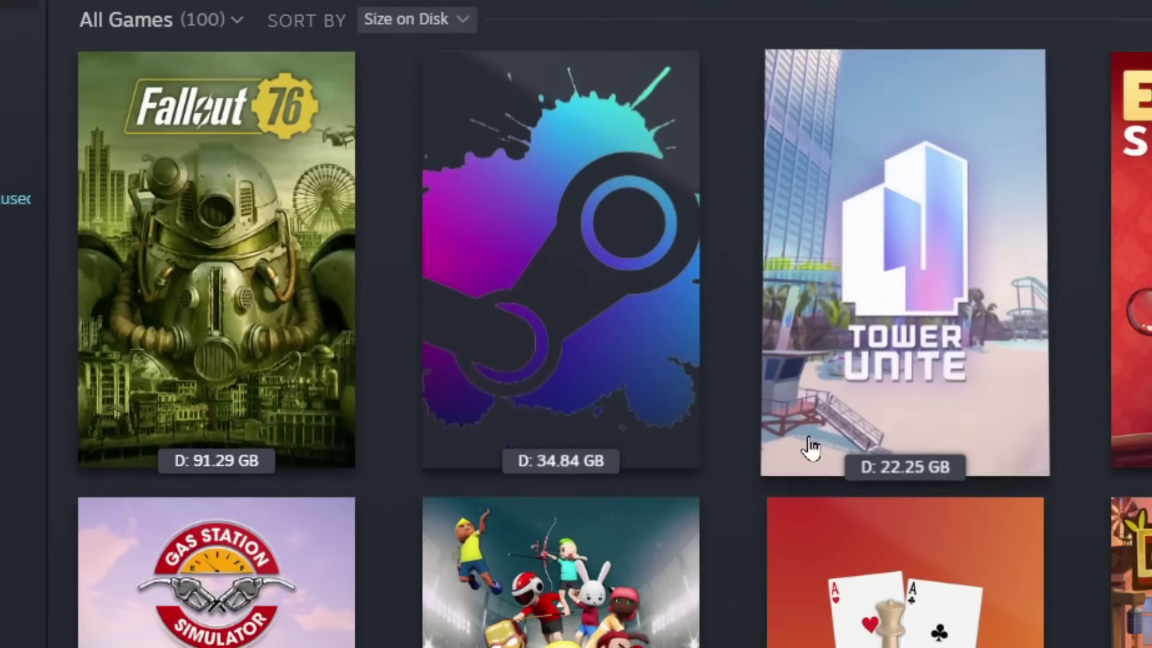
- Browse the local files of Among Us from the library's game list
{"action": "mouse_move", "coordinate": [856, 582]}
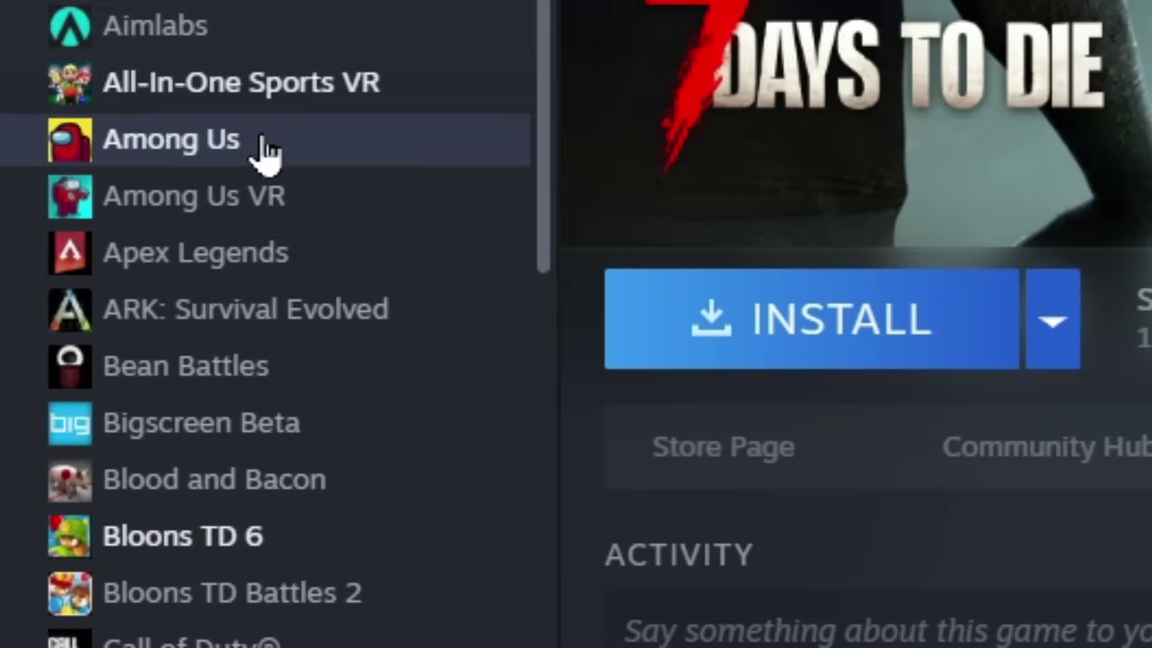
{"action": "right_click", "coordinate": [73, 209]}
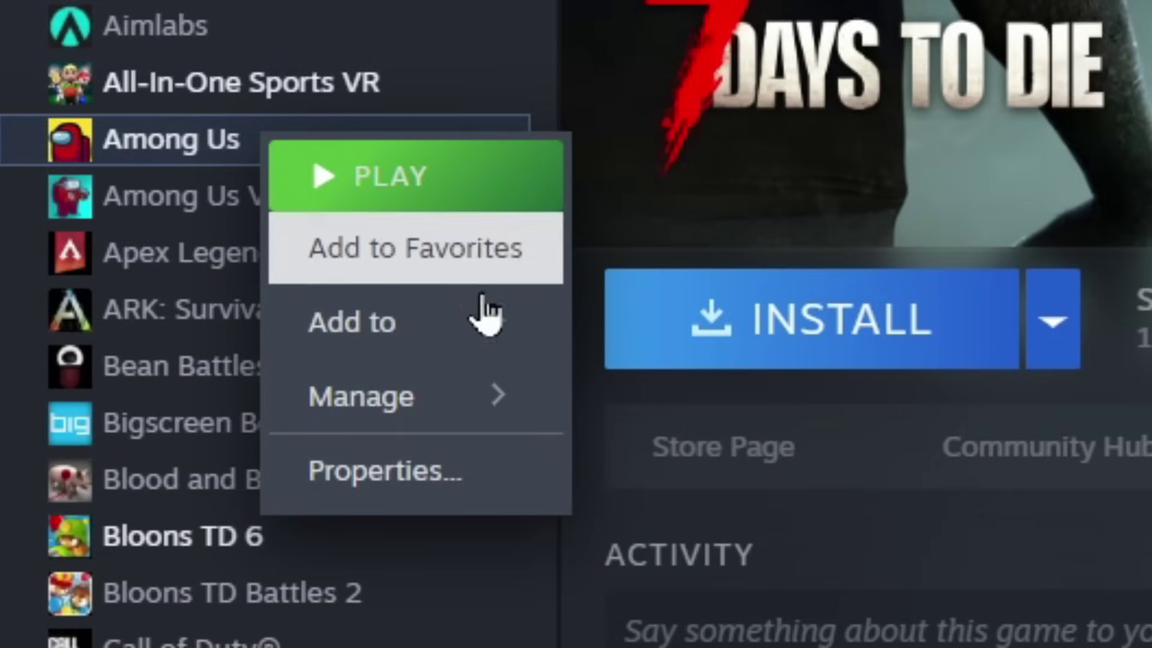
{"action": "mouse_move", "coordinate": [438, 398]}
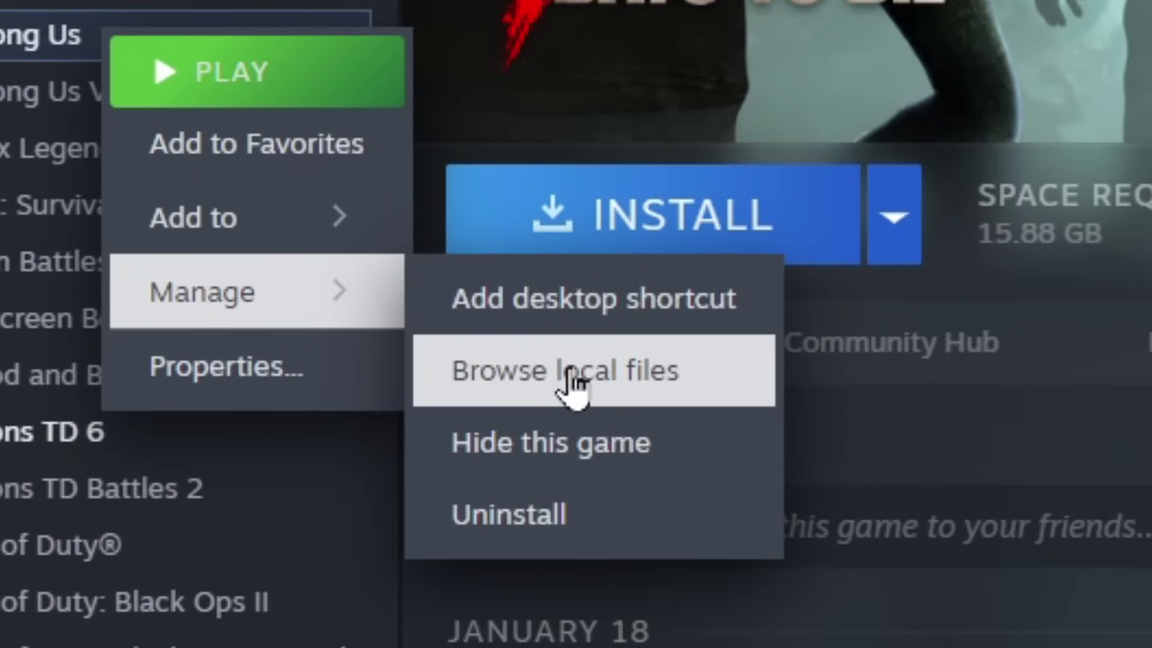
{"action": "left_click", "coordinate": [567, 378]}
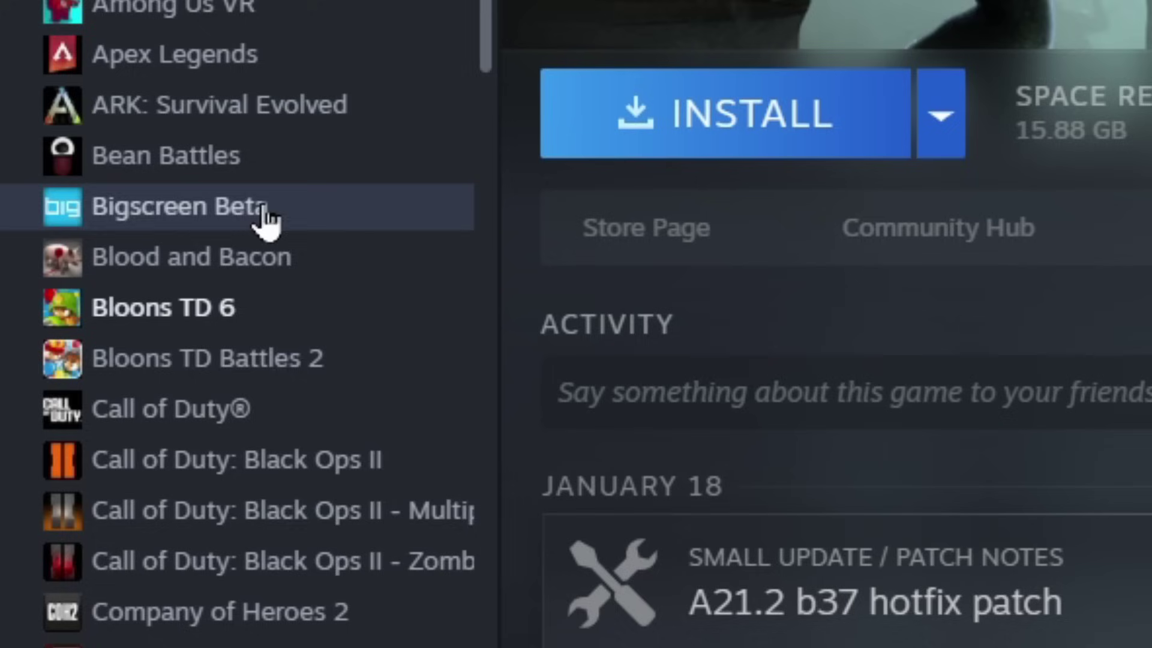
- Hide Bigscreen Beta from the library and look through the remaining game list
{"action": "right_click", "coordinate": [242, 378]}
{"action": "mouse_move", "coordinate": [346, 597]}
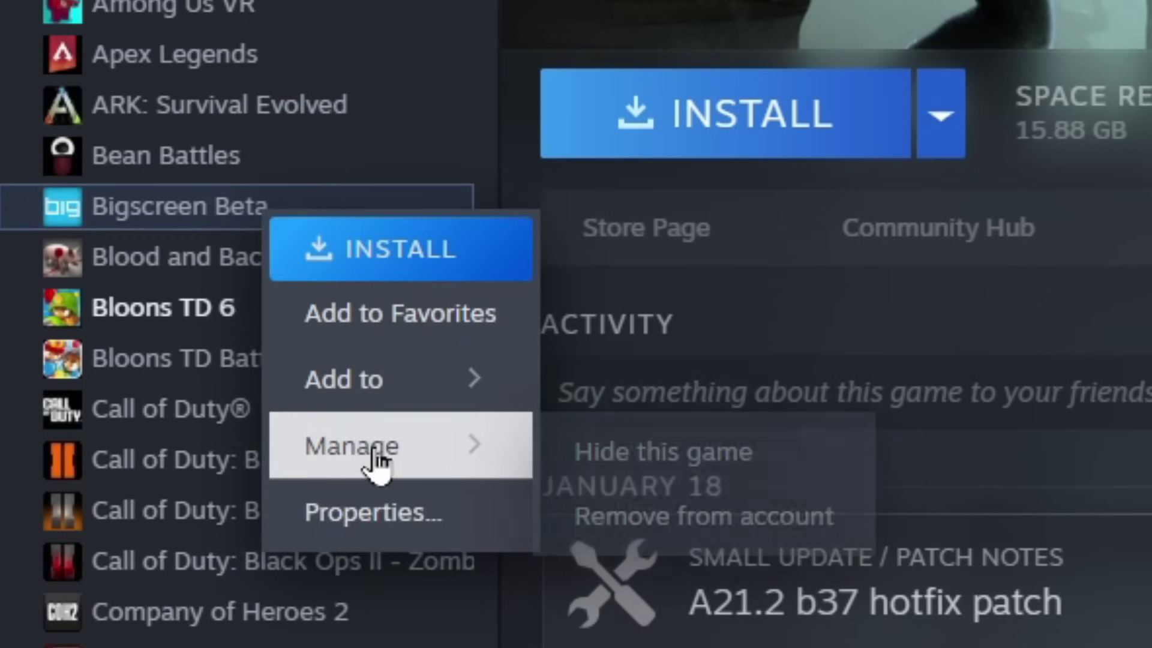
{"action": "left_click", "coordinate": [606, 454]}
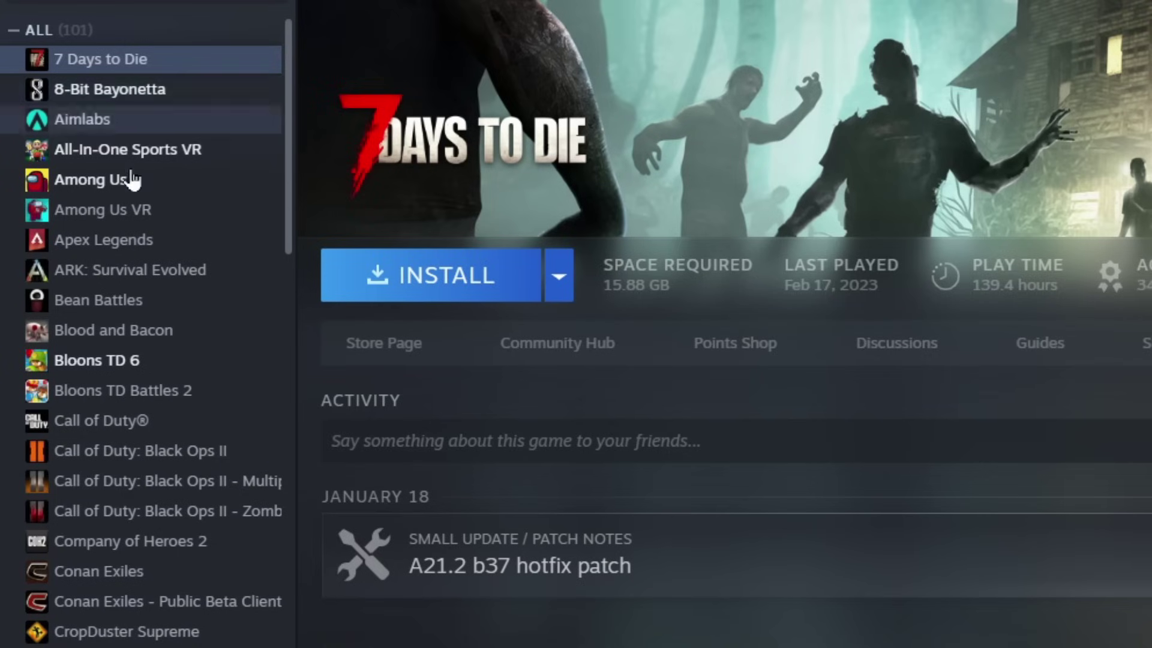
{"action": "scroll", "coordinate": [110, 441], "scroll_direction": "down", "scroll_amount": 7}
{"action": "scroll", "coordinate": [116, 427], "scroll_direction": "up", "scroll_amount": 7}
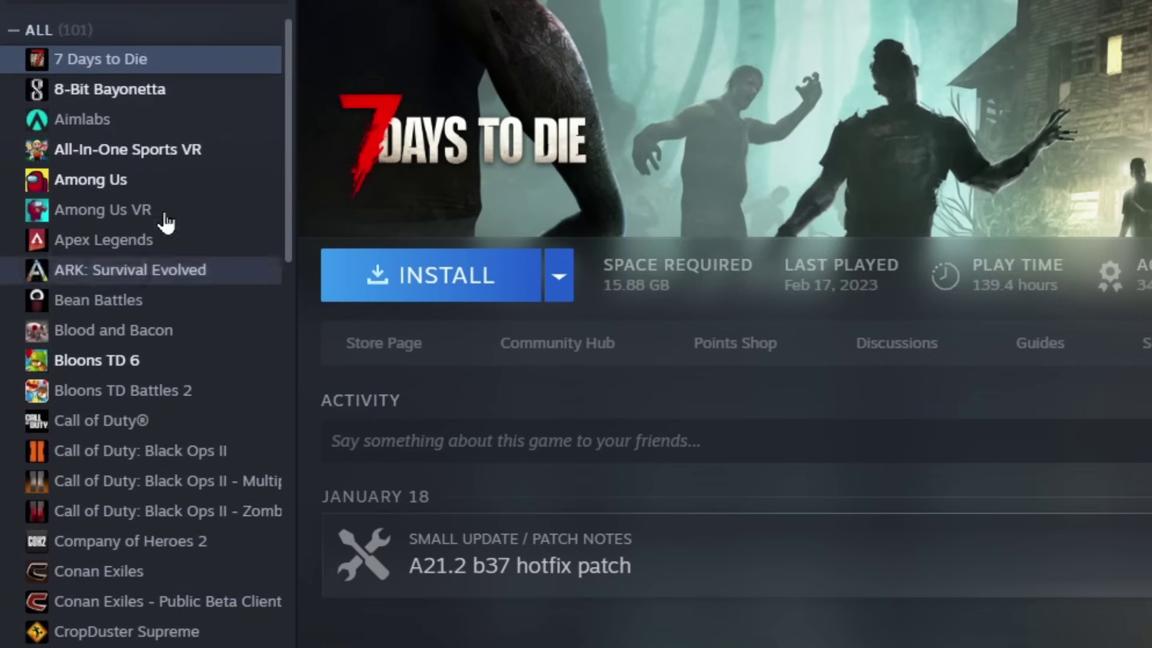
- Open the hidden games collection, look through it, and unhide ARK: Survival Of The Fittest
{"action": "left_click", "coordinate": [154, 25]}
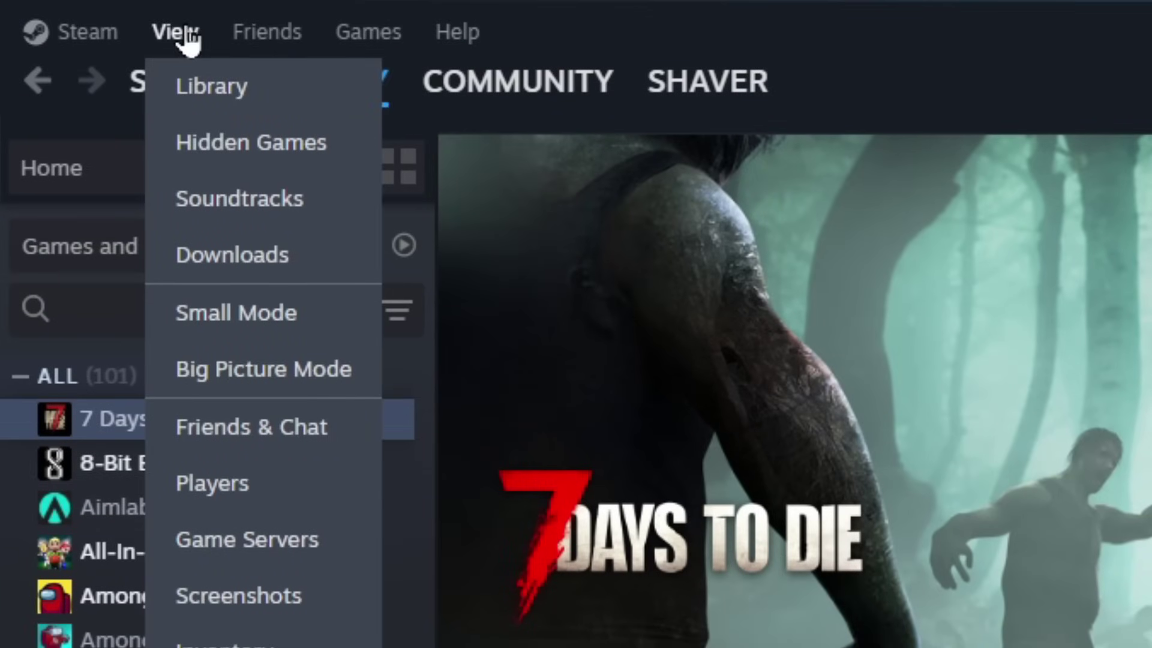
{"action": "left_click", "coordinate": [294, 157]}
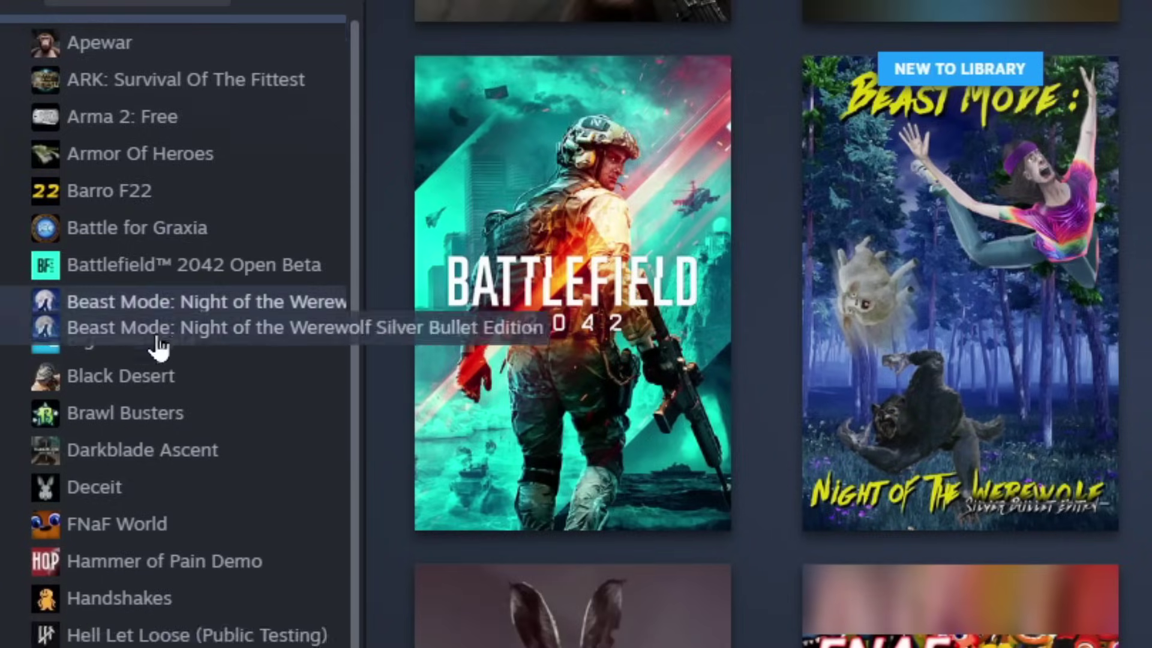
{"action": "scroll", "coordinate": [159, 342], "scroll_direction": "down", "scroll_amount": 5}
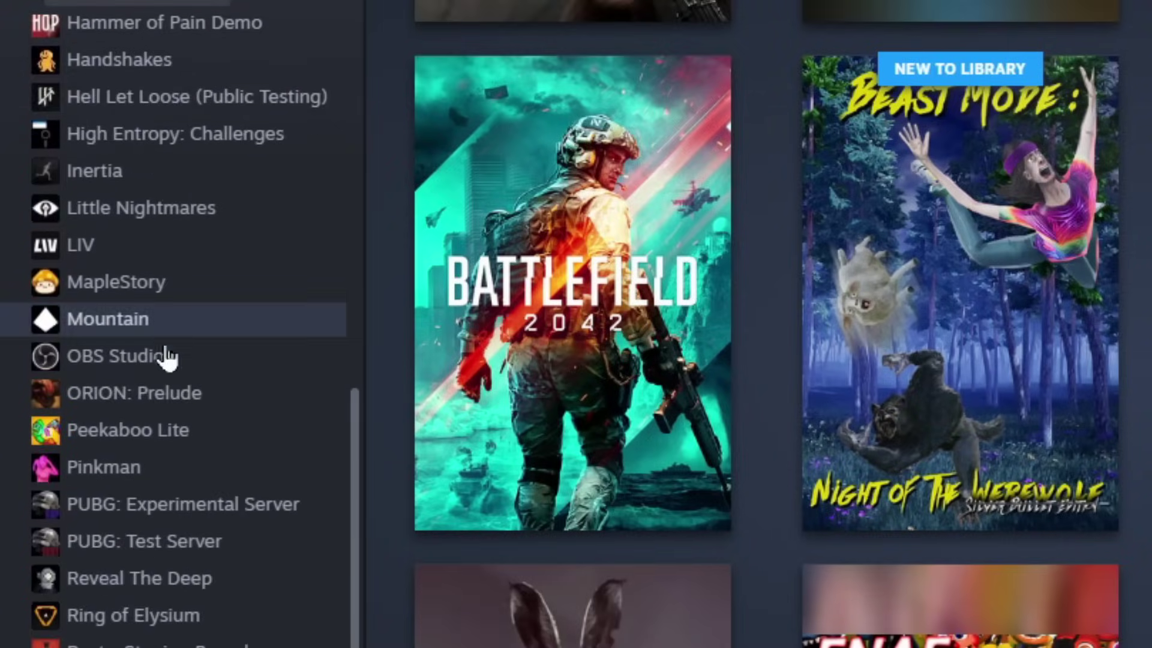
{"action": "scroll", "coordinate": [180, 408], "scroll_direction": "up", "scroll_amount": 1}
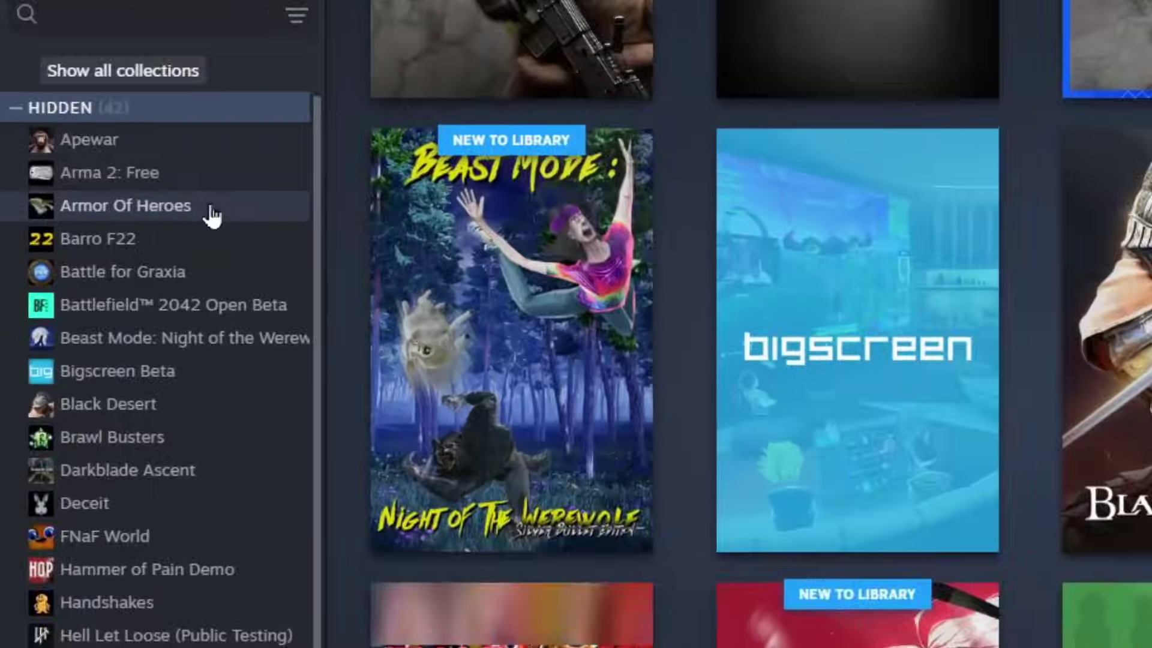
{"action": "right_click", "coordinate": [97, 200]}
{"action": "mouse_move", "coordinate": [127, 274]}
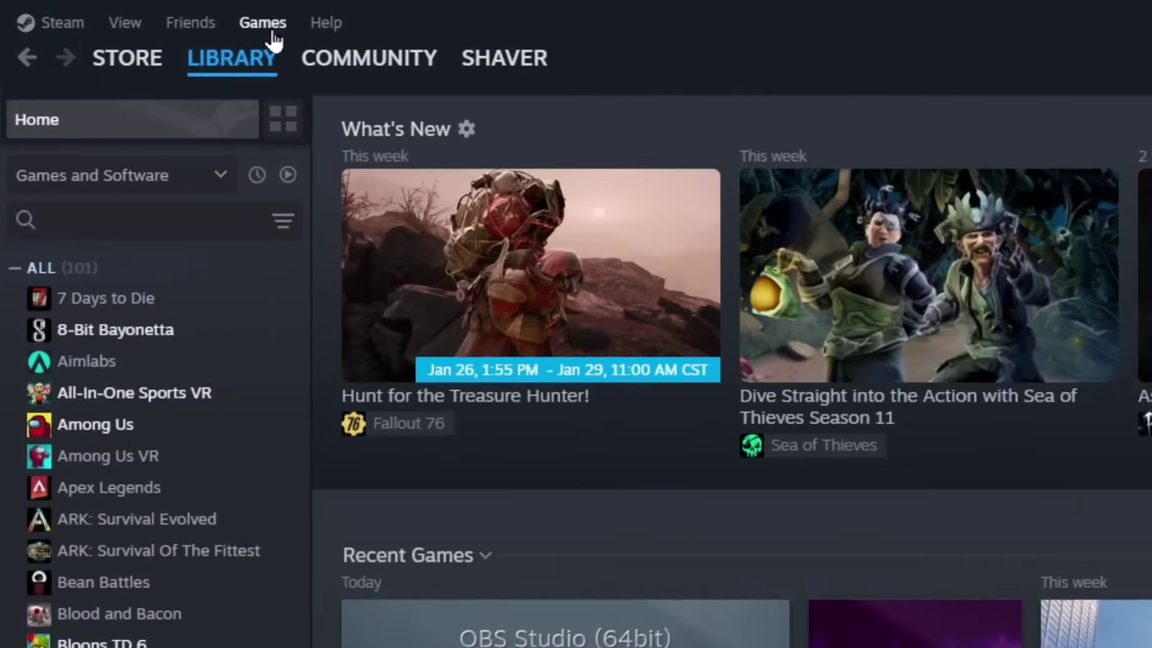
- Add Opera GX Browser to the library as a non-Steam game
{"action": "left_click", "coordinate": [133, 12]}
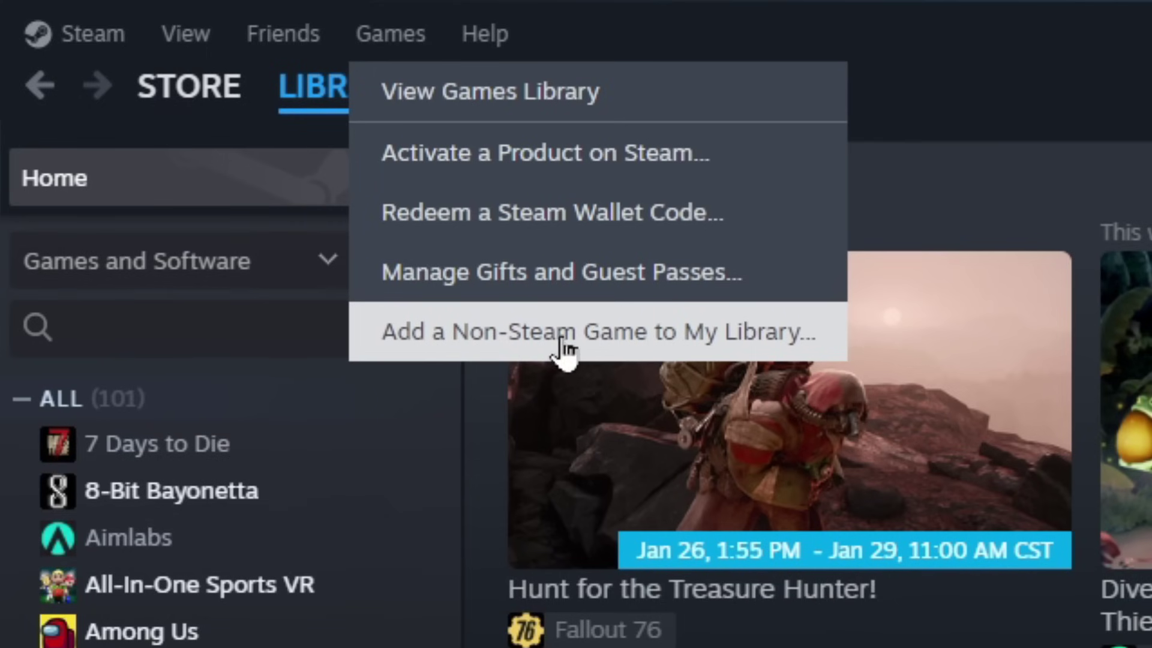
{"action": "left_click", "coordinate": [624, 336]}
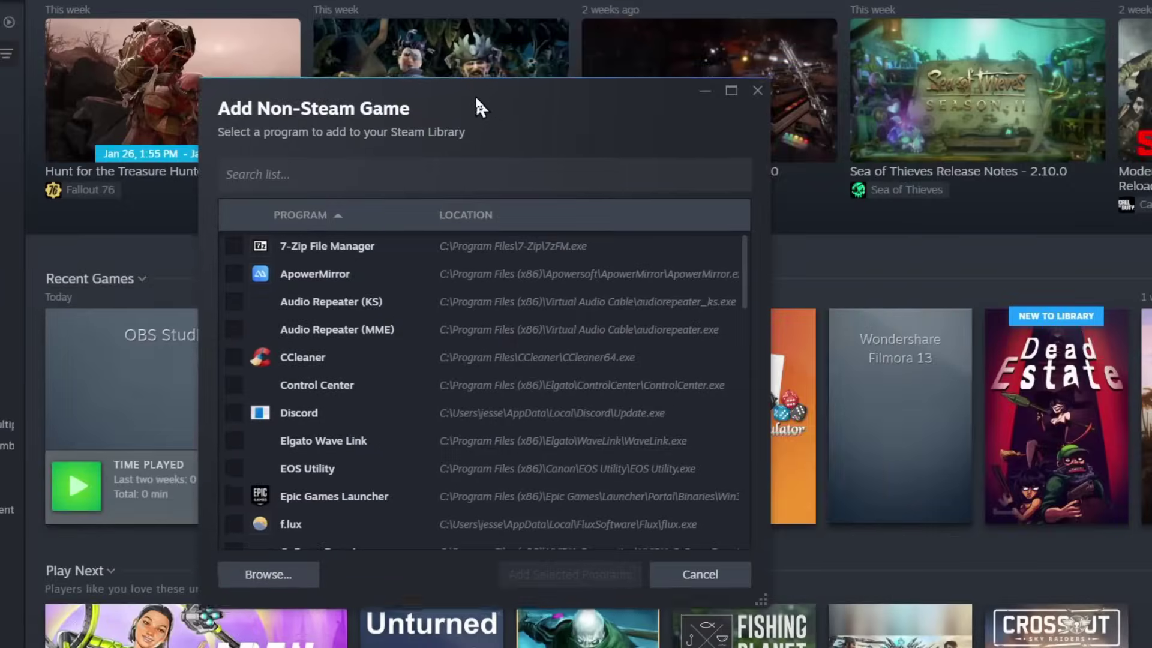
{"action": "left_click_drag", "start_coordinate": [476, 96], "coordinate": [488, 41]}
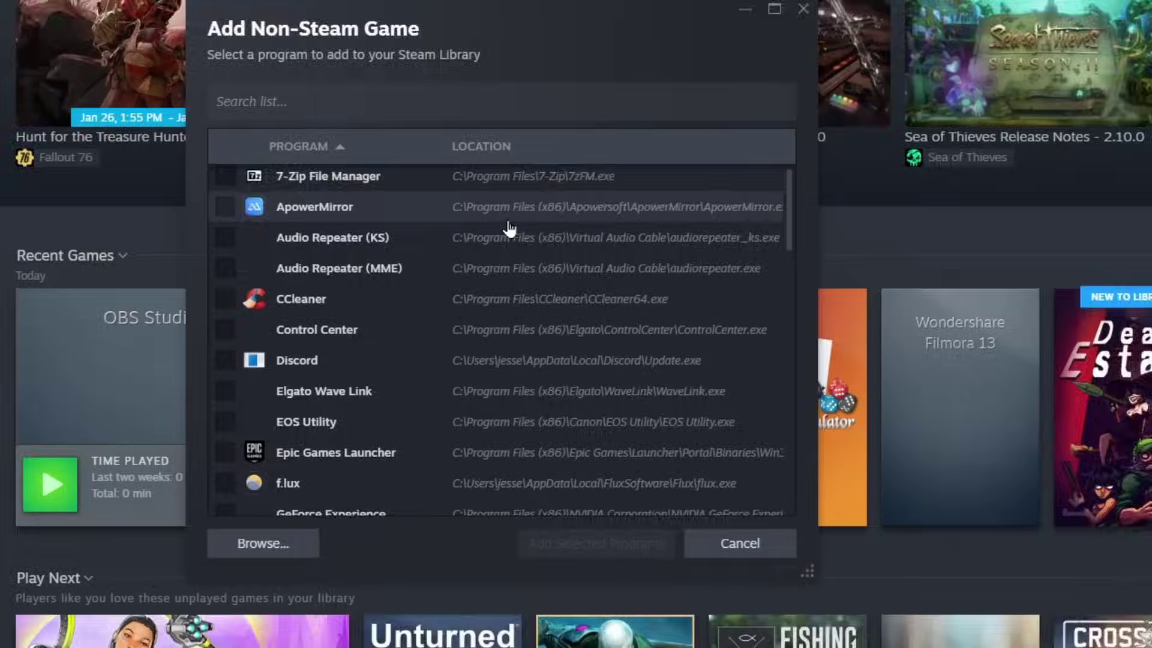
{"action": "scroll", "coordinate": [474, 264], "scroll_direction": "down", "scroll_amount": 10}
{"action": "scroll", "coordinate": [501, 222], "scroll_direction": "up", "scroll_amount": 6}
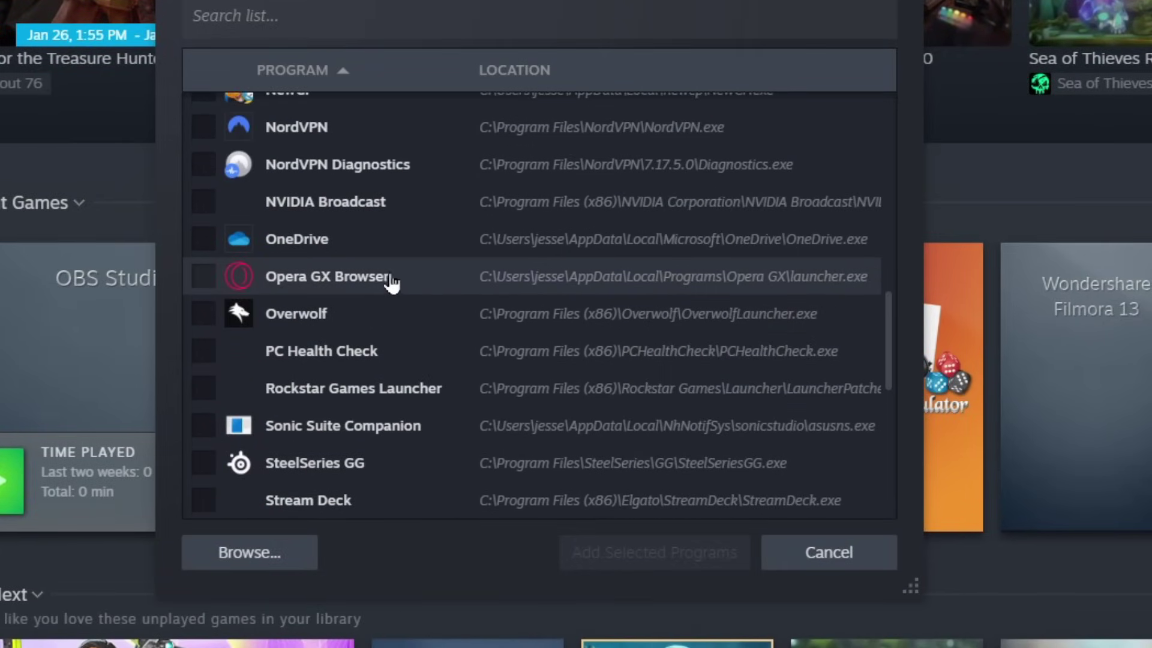
{"action": "left_click", "coordinate": [211, 279]}
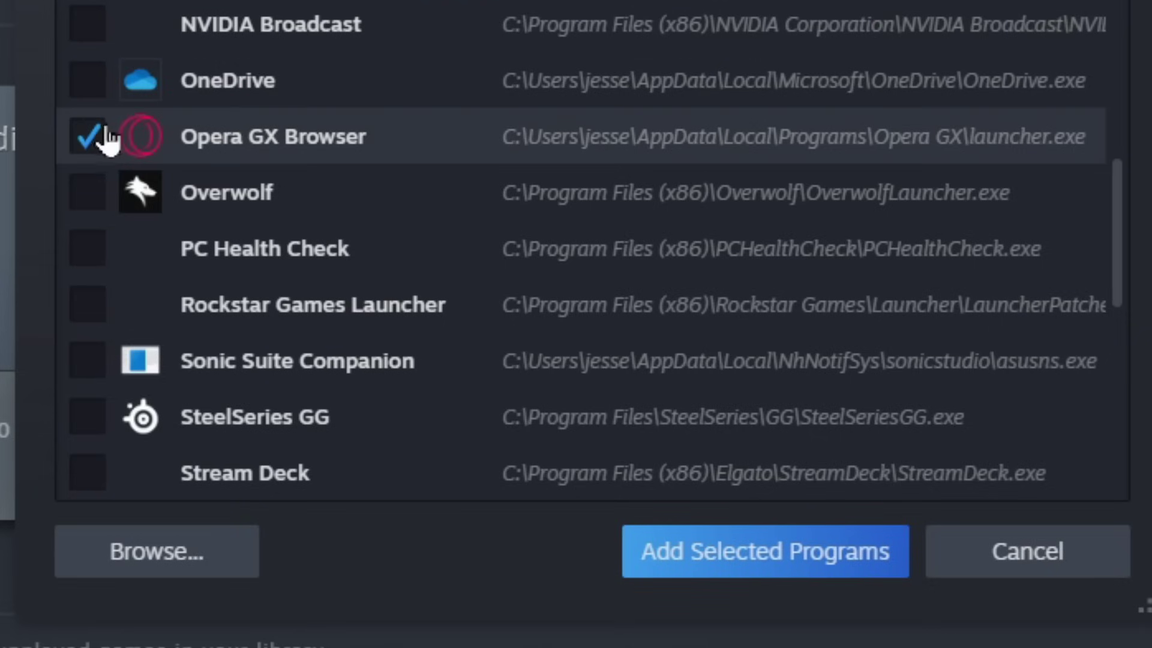
{"action": "left_click", "coordinate": [784, 554]}
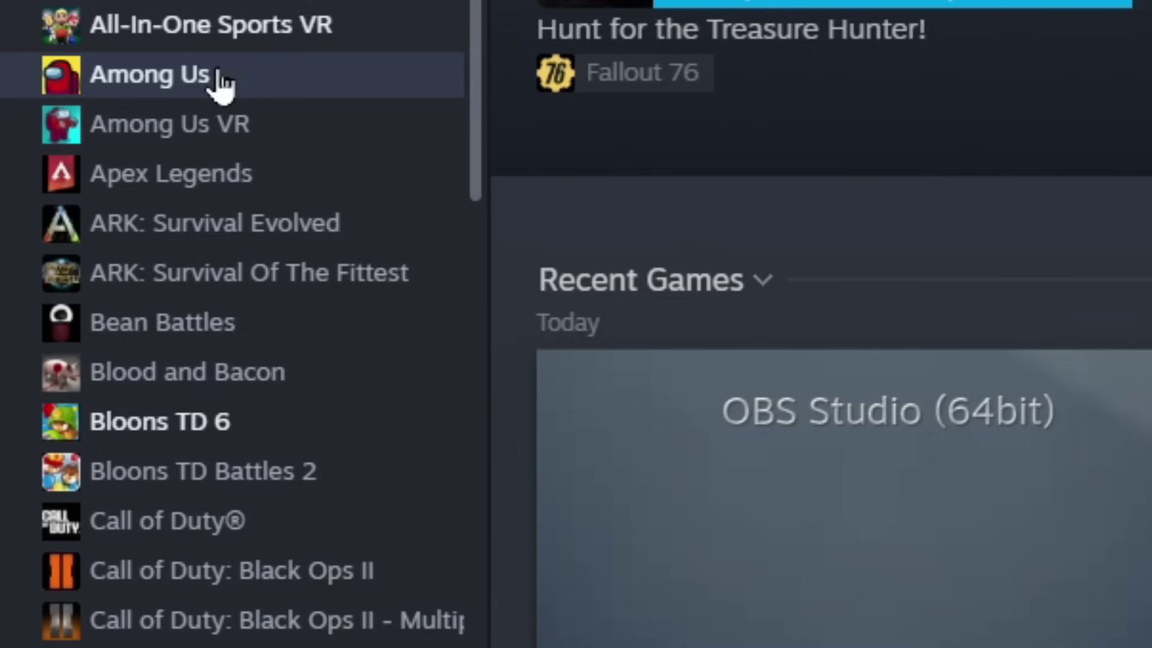
- Find Opera GX Browser in the library's game list and launch it from its page
{"action": "scroll", "coordinate": [243, 90], "scroll_direction": "down", "scroll_amount": 15}
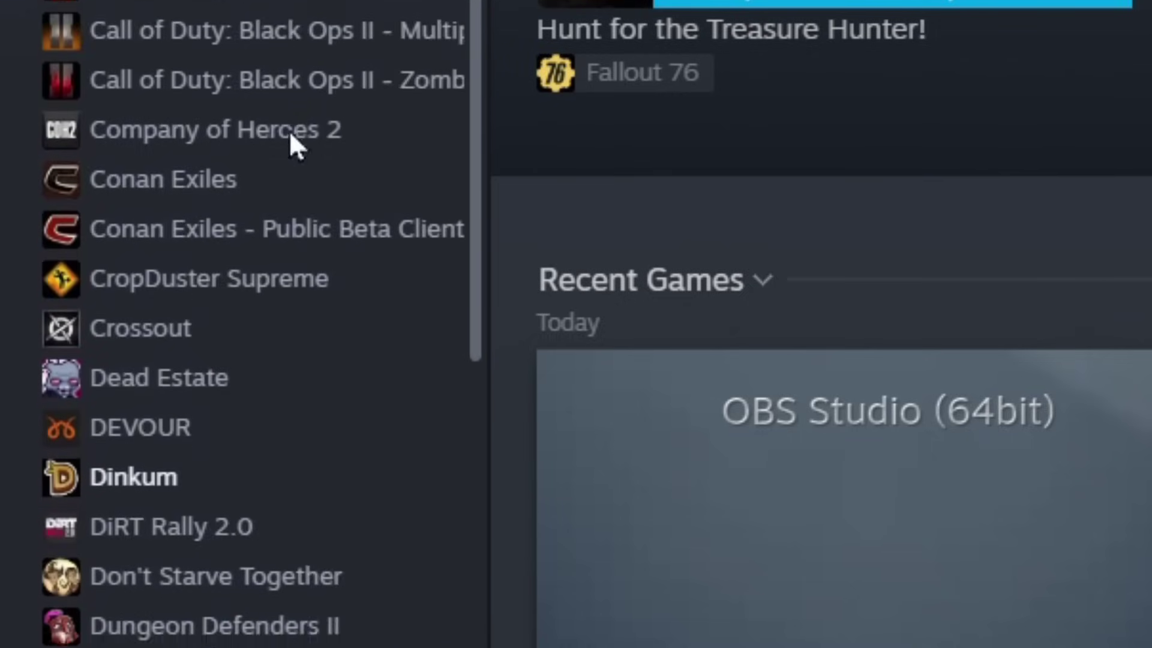
{"action": "scroll", "coordinate": [302, 120], "scroll_direction": "down", "scroll_amount": 10}
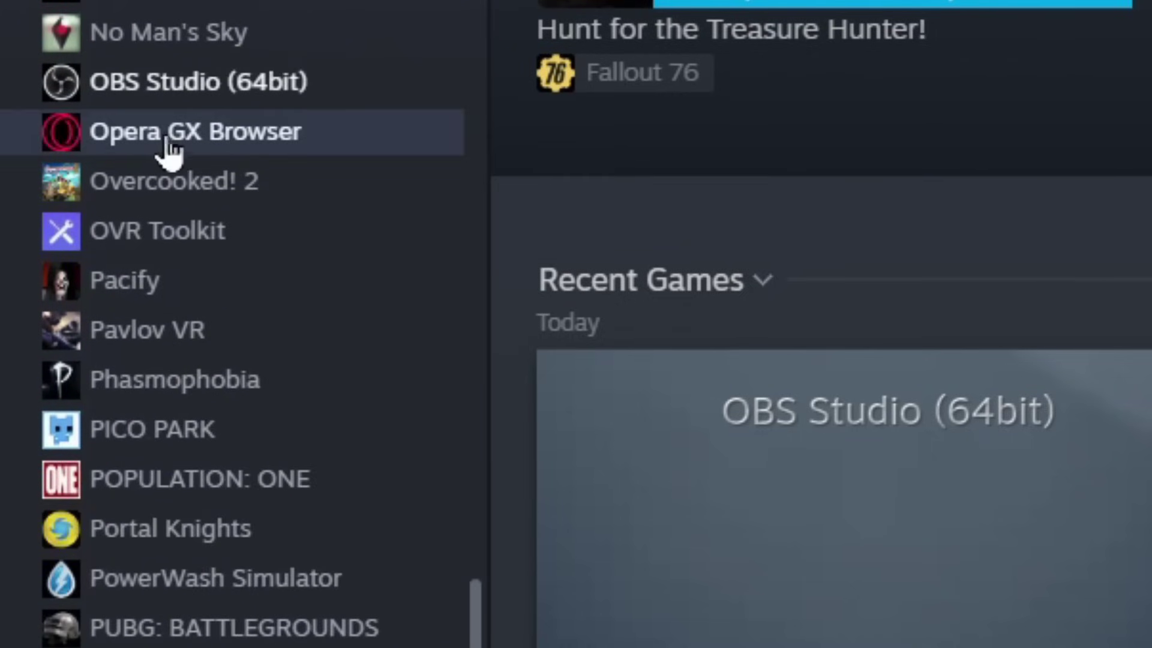
{"action": "left_click", "coordinate": [214, 142]}
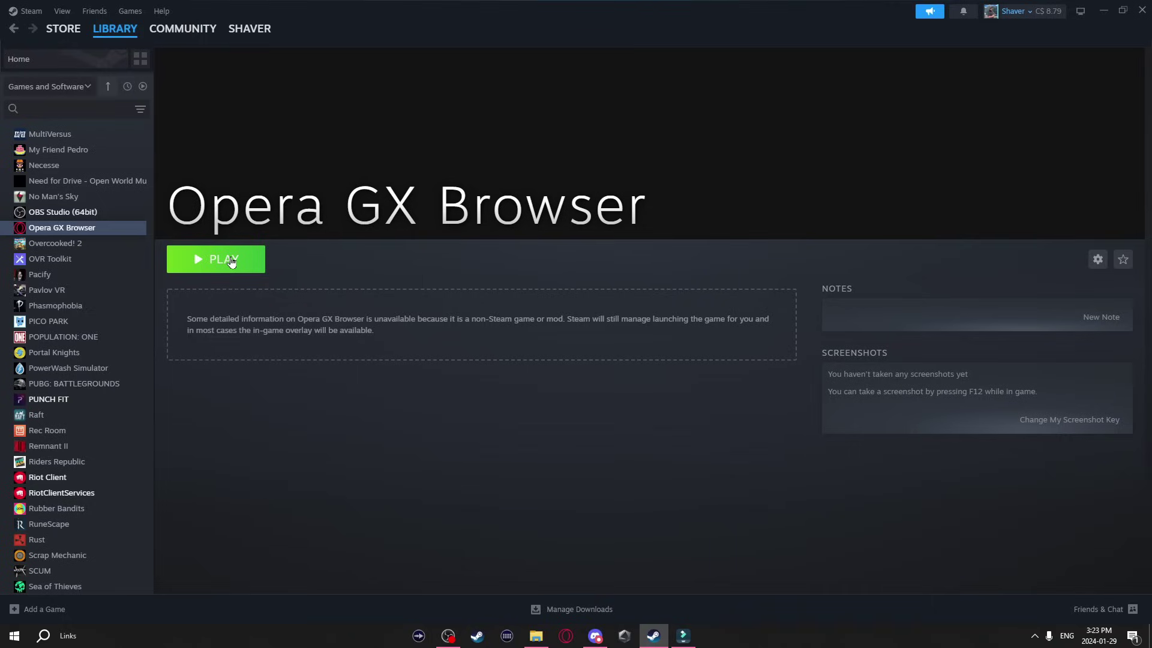
{"action": "left_click", "coordinate": [231, 262]}
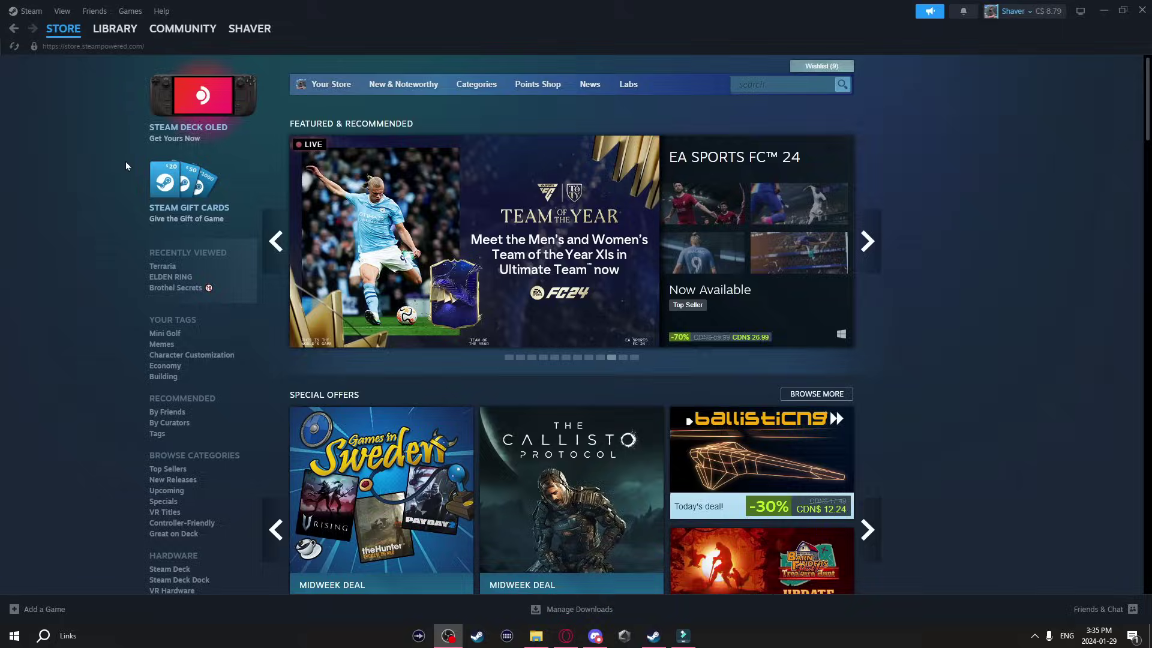
- Set the in-game FPS counter to Top-left in the In Game section of the Steam settings
{"action": "left_click", "coordinate": [24, 11]}
{"action": "left_click", "coordinate": [24, 12]}
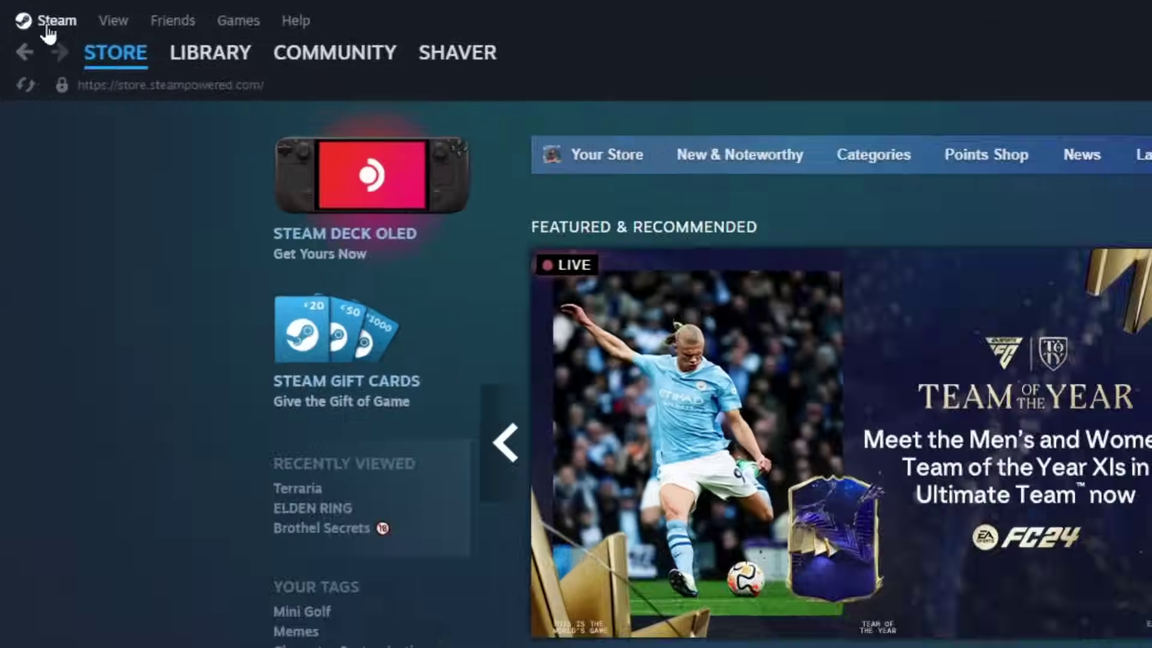
{"action": "left_click", "coordinate": [25, 12]}
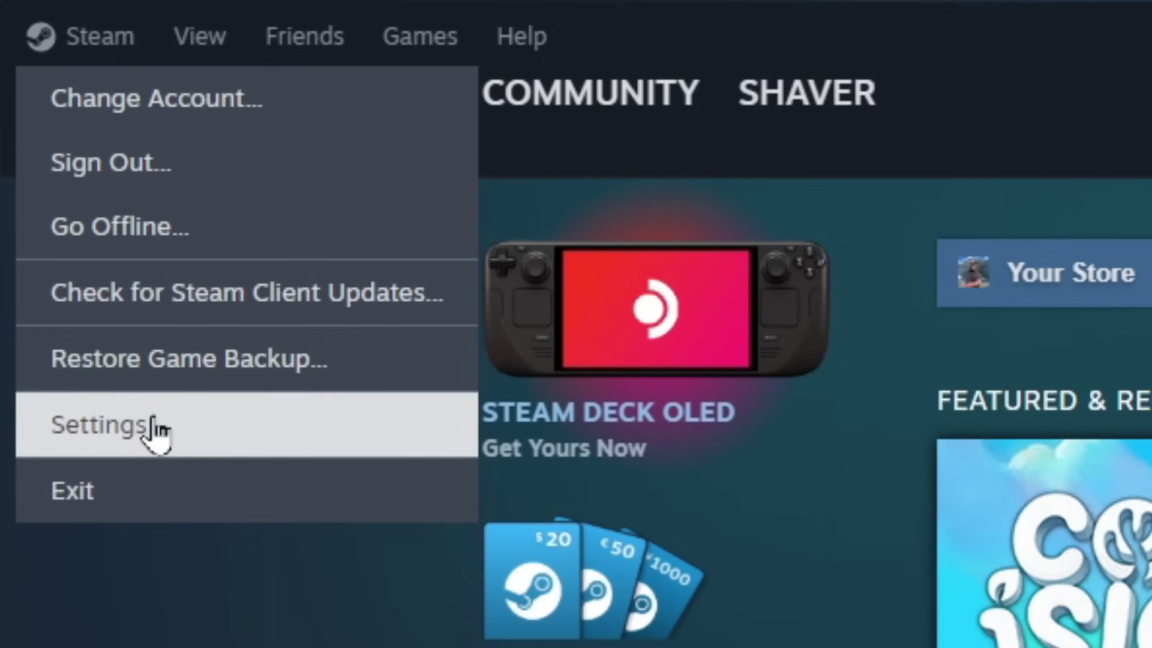
{"action": "left_click", "coordinate": [154, 427]}
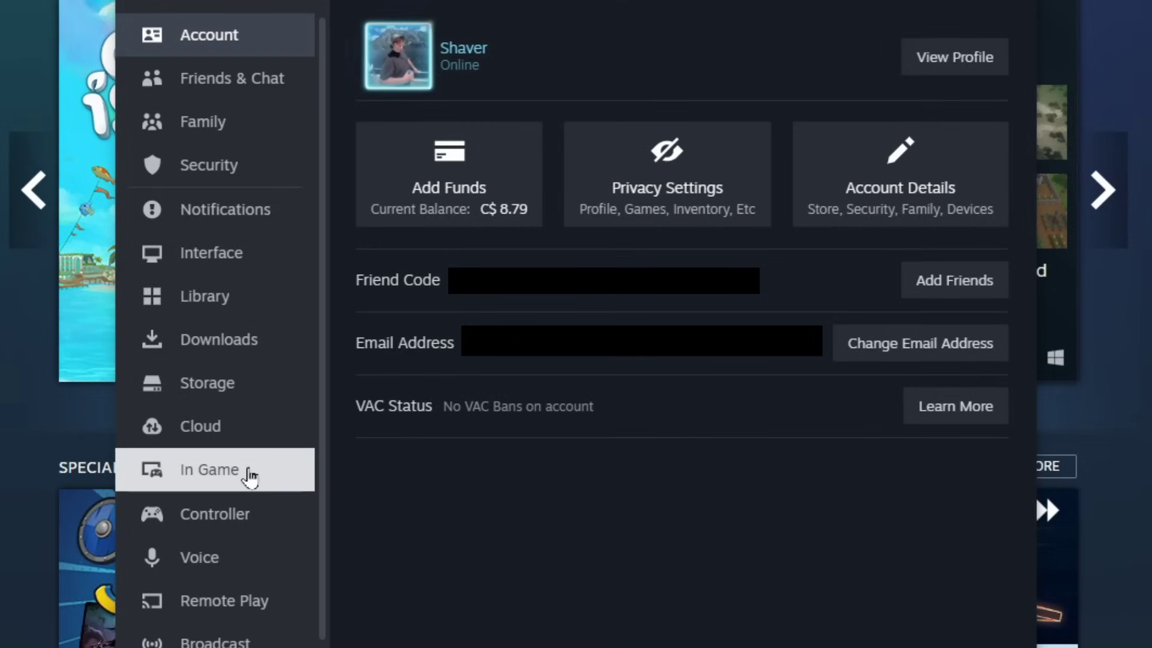
{"action": "left_click", "coordinate": [250, 474]}
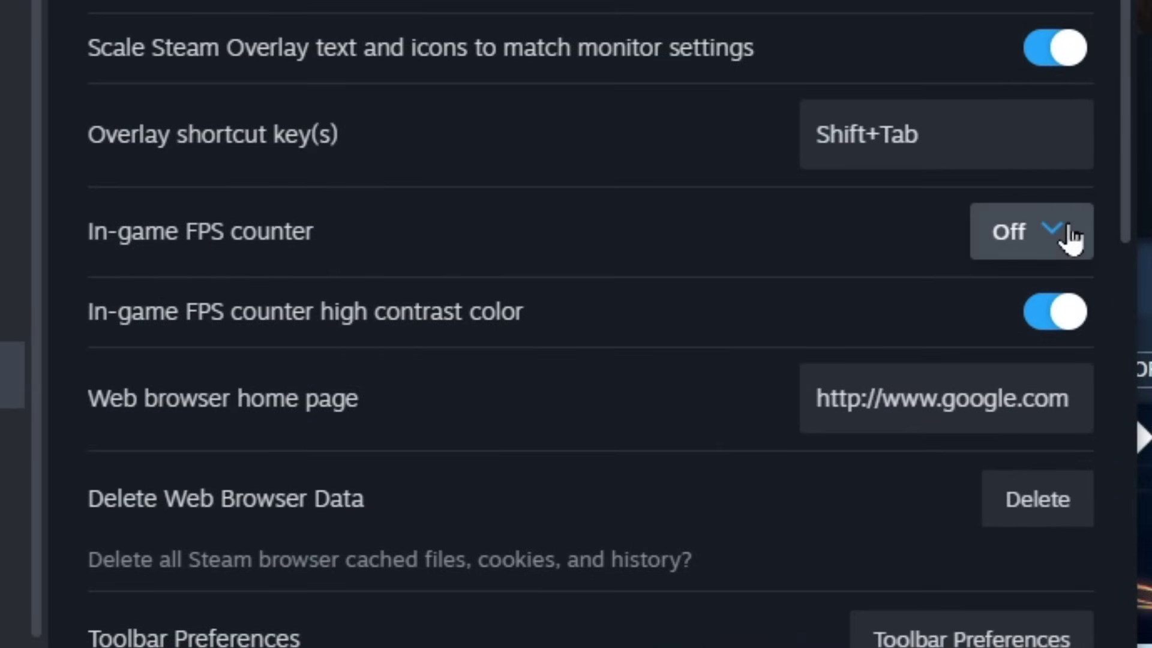
{"action": "left_click", "coordinate": [1068, 235]}
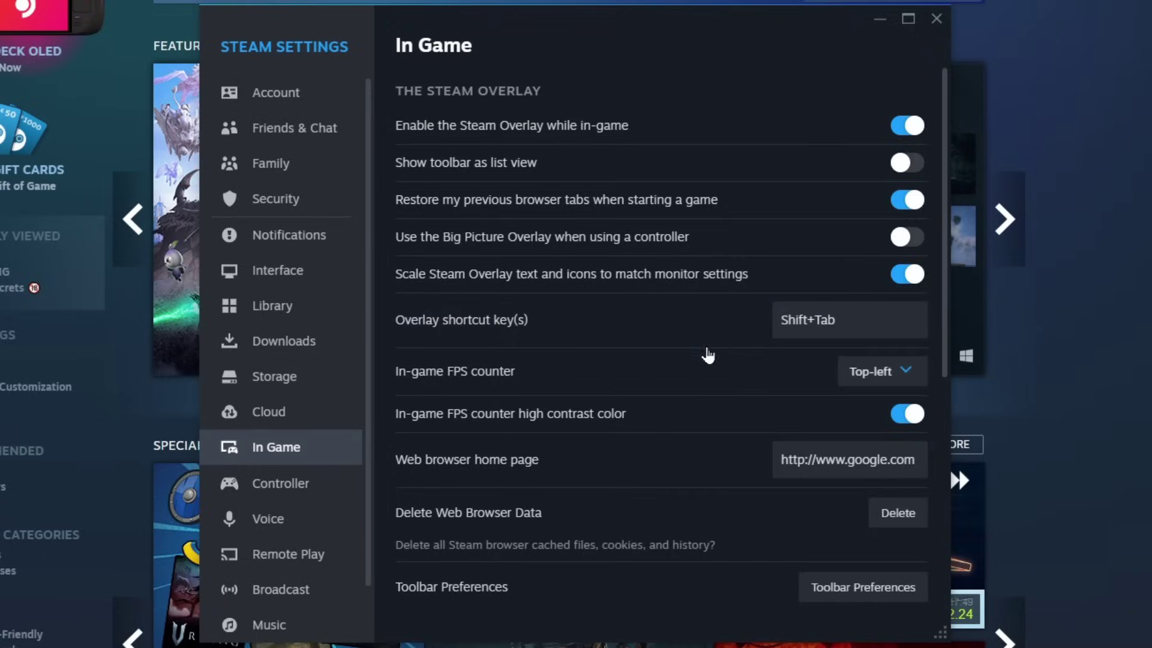
- Examine the in-game screenshot settings, including the shortcut key and the folder selection for uncompressed screenshots
{"action": "scroll", "coordinate": [678, 324], "scroll_direction": "down", "scroll_amount": 6}
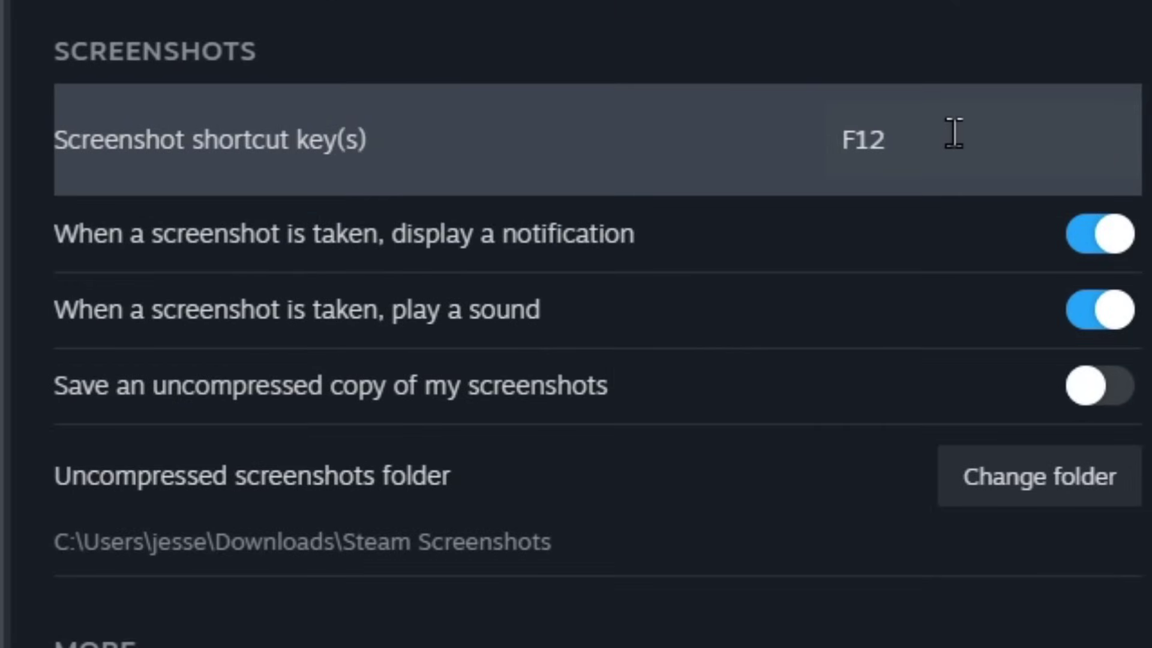
{"action": "left_click", "coordinate": [936, 158]}
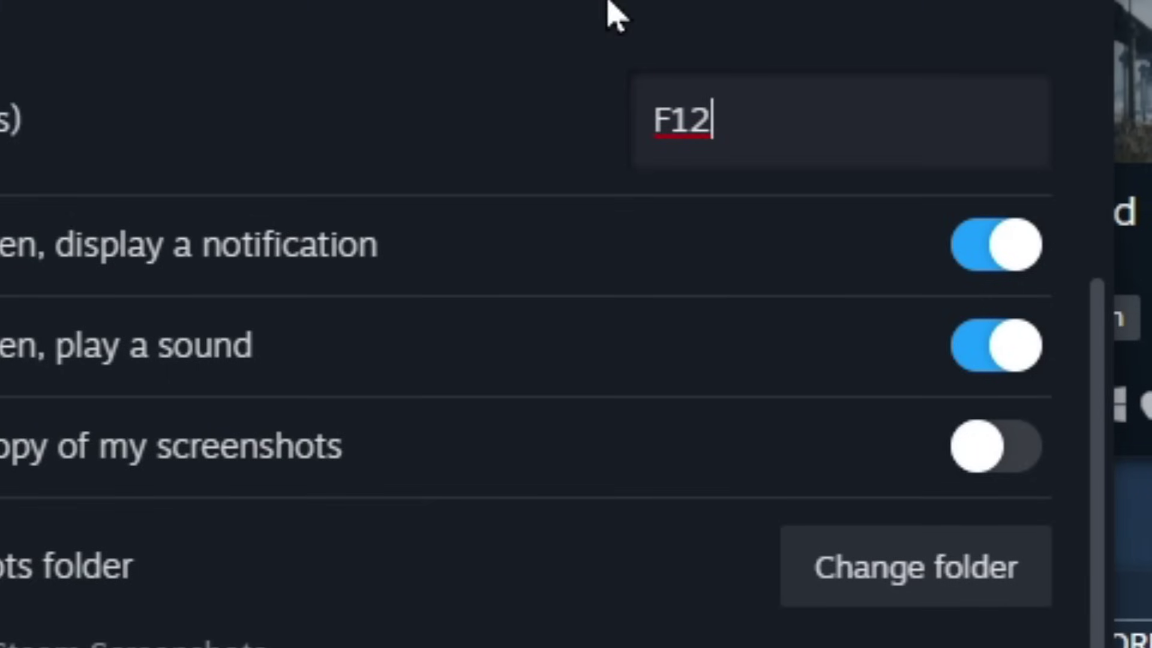
{"action": "left_click", "coordinate": [612, 12]}
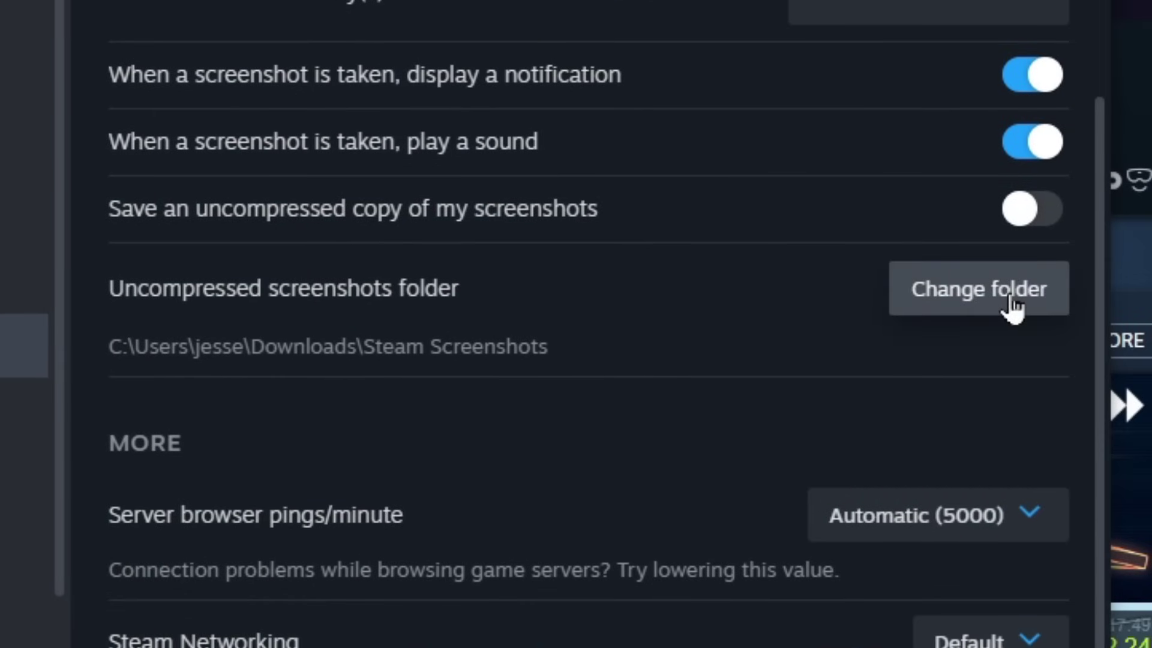
{"action": "left_click", "coordinate": [1010, 297]}
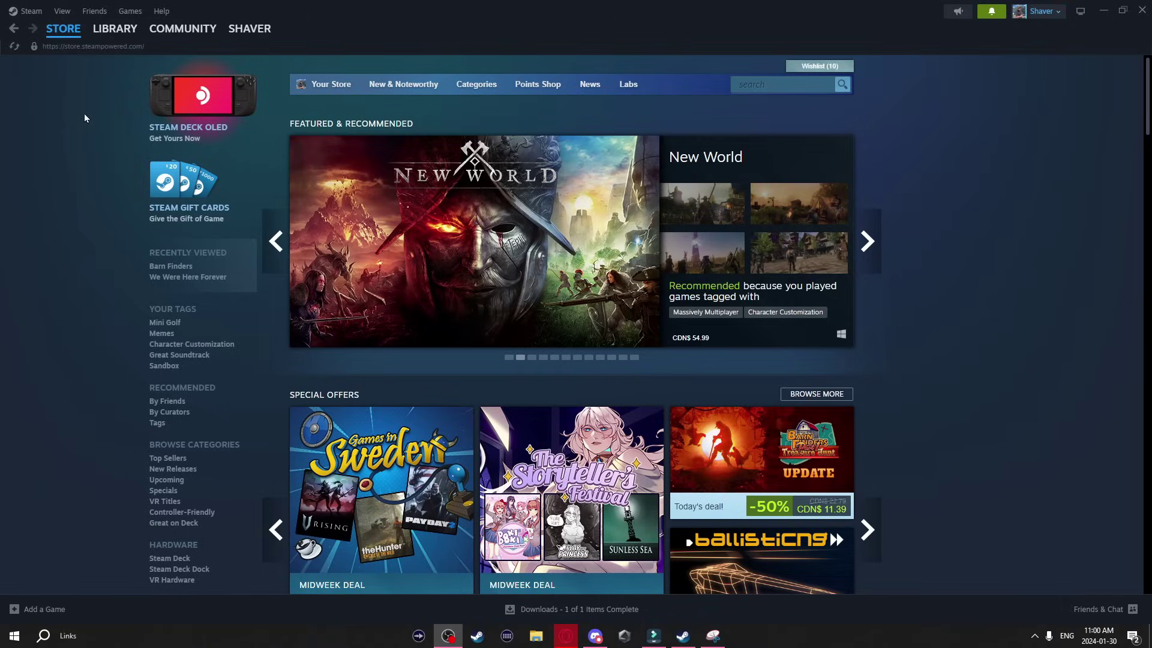
- Open the Screenshots manager from the store page
{"action": "left_click", "coordinate": [62, 11]}
{"action": "left_click", "coordinate": [64, 13]}
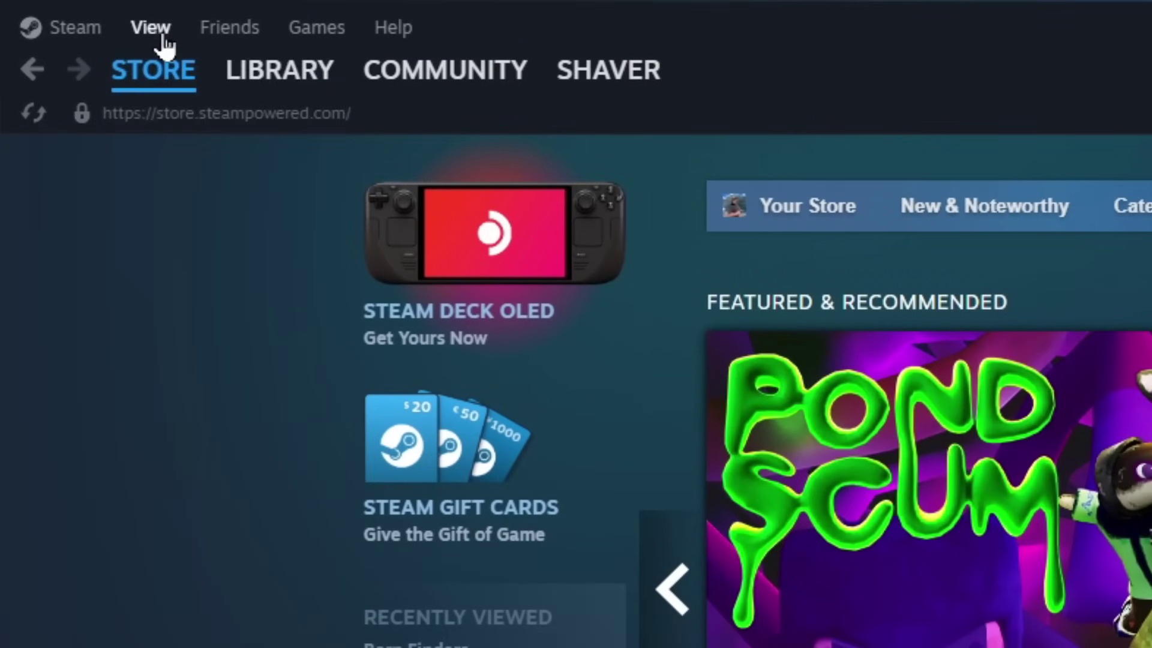
{"action": "left_click", "coordinate": [64, 14]}
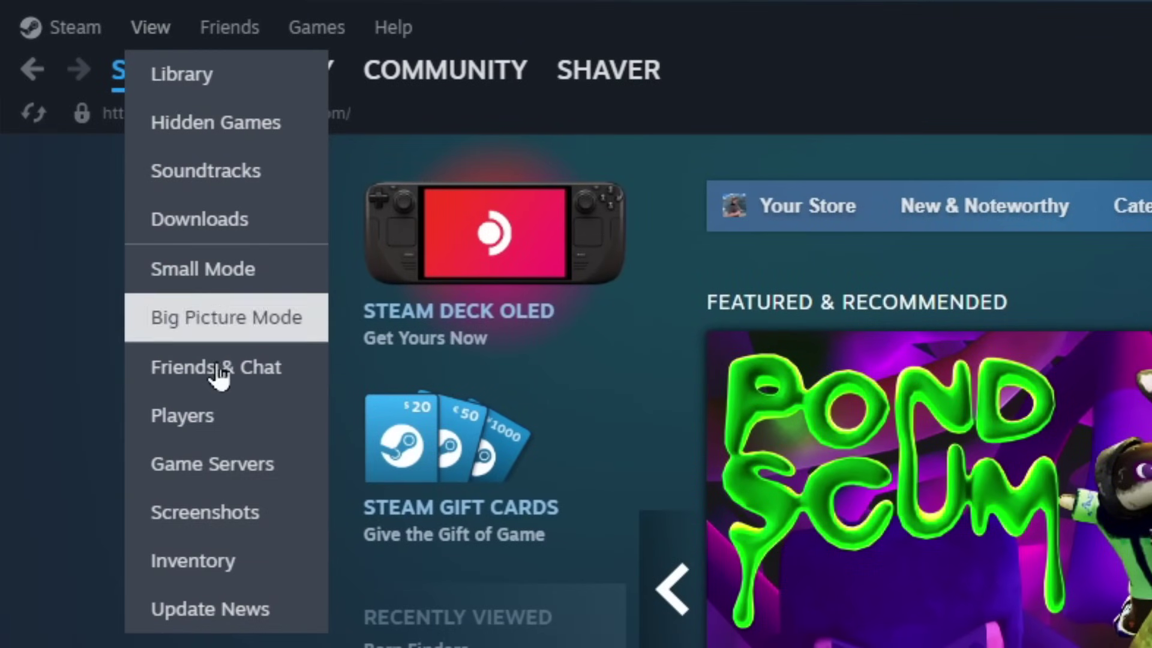
{"action": "left_click", "coordinate": [270, 533]}
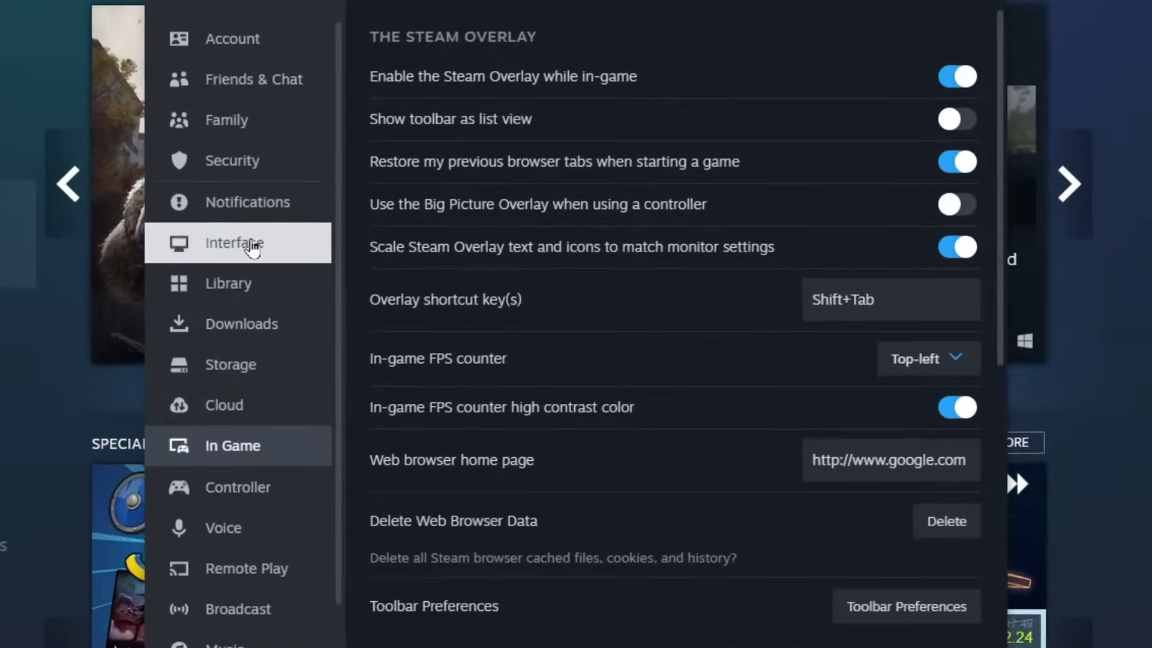
- Open the Interface settings and look through the Start Up Location options for the default Steam window
{"action": "left_click", "coordinate": [258, 240]}
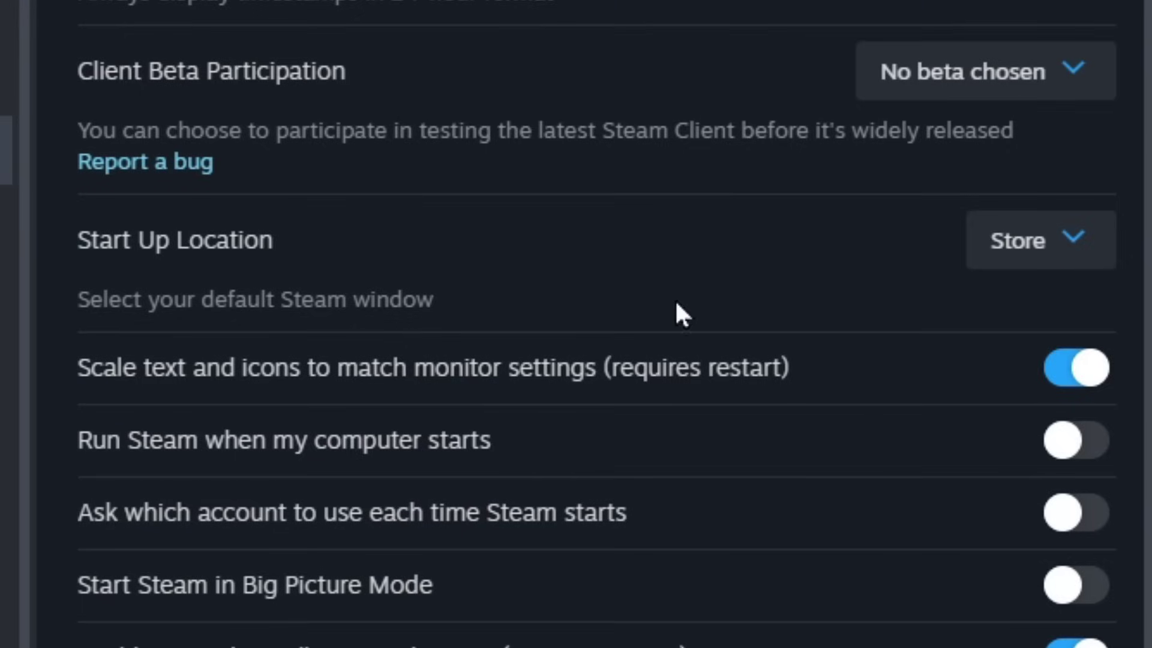
{"action": "left_click", "coordinate": [1141, 282]}
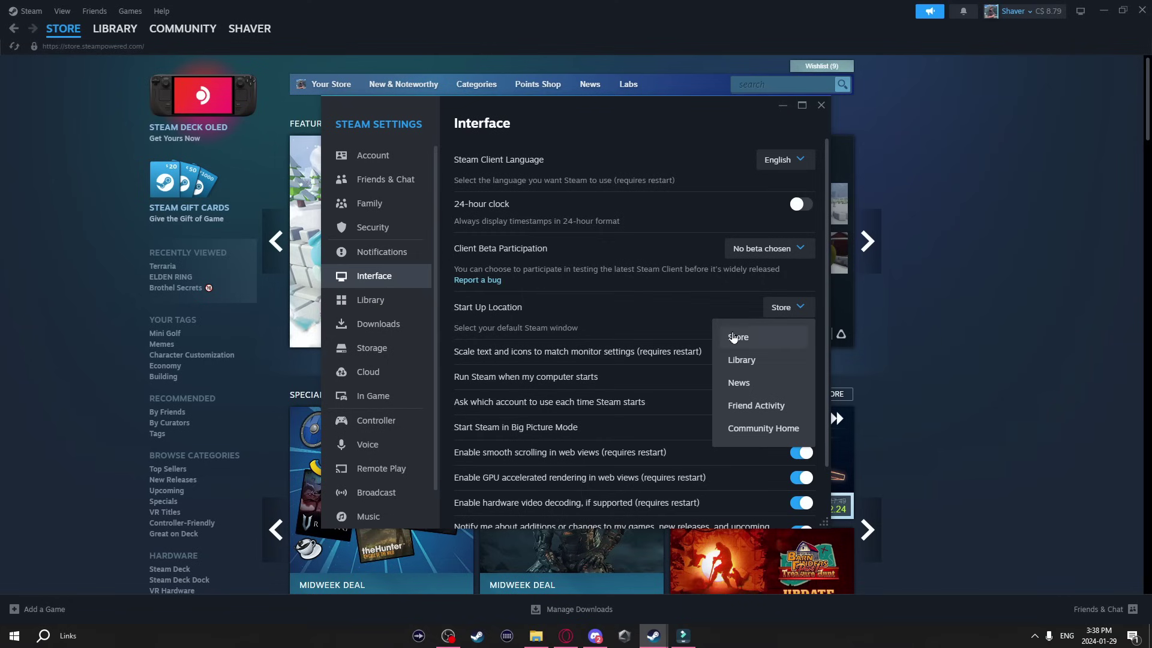
{"action": "left_click", "coordinate": [614, 171]}
{"action": "left_click", "coordinate": [783, 106]}
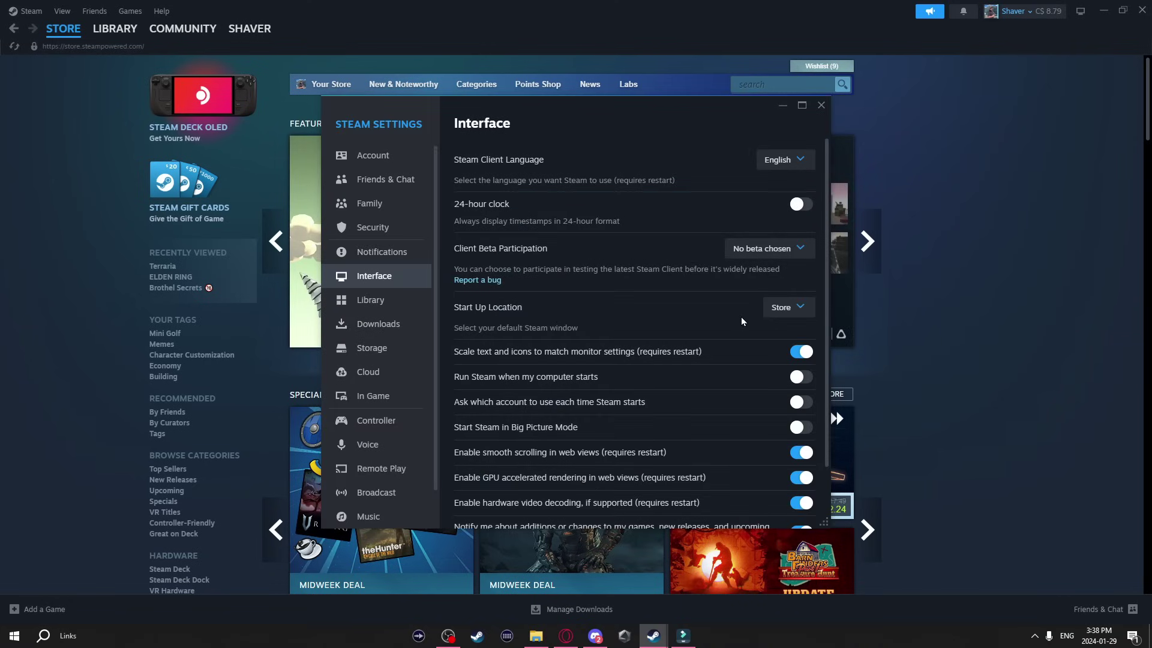
{"action": "left_click", "coordinate": [785, 307]}
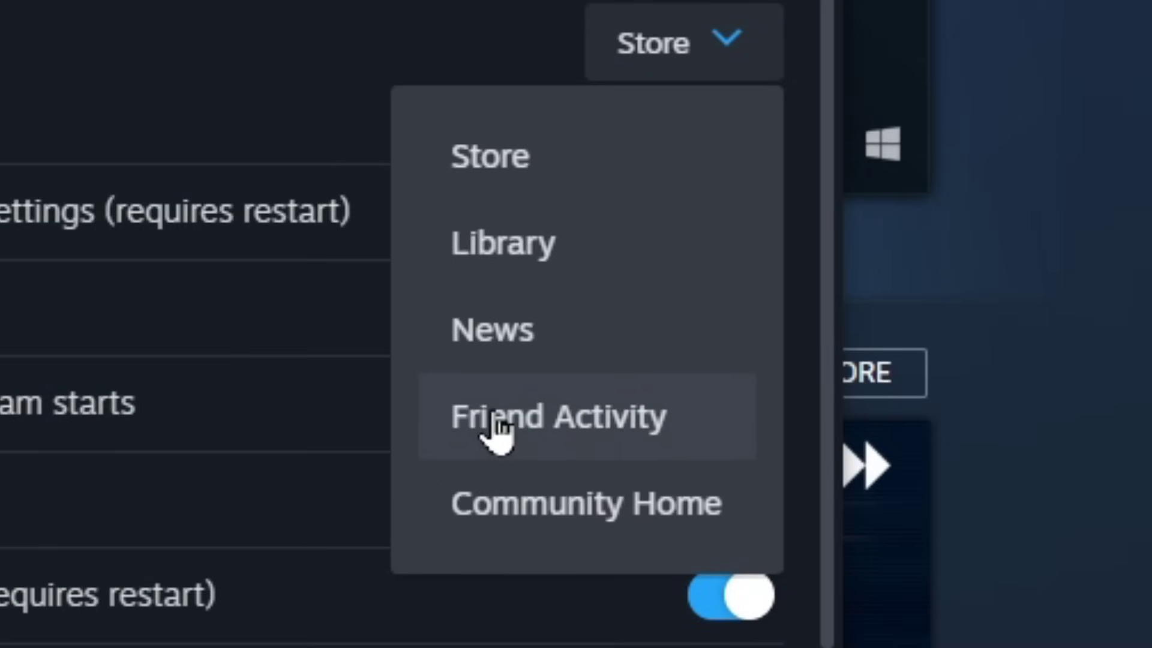
{"action": "left_click", "coordinate": [601, 430]}
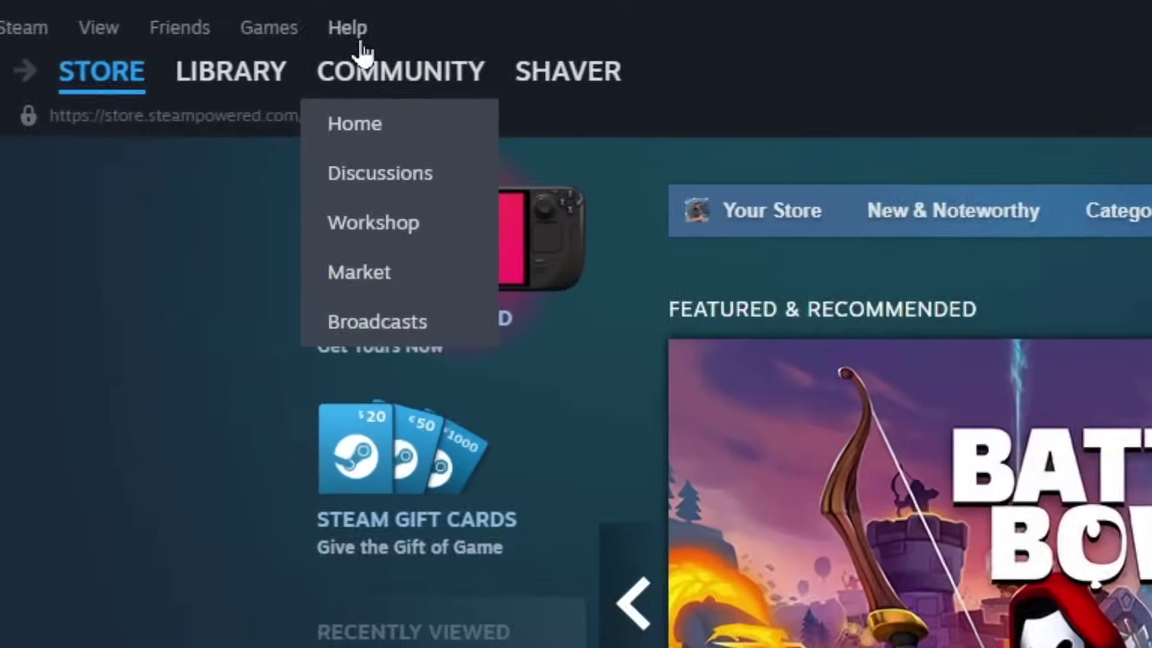
- Open the System Information, read through the detected hardware, and compare it with the Steam Hardware & Software Survey
{"action": "left_click", "coordinate": [162, 11]}
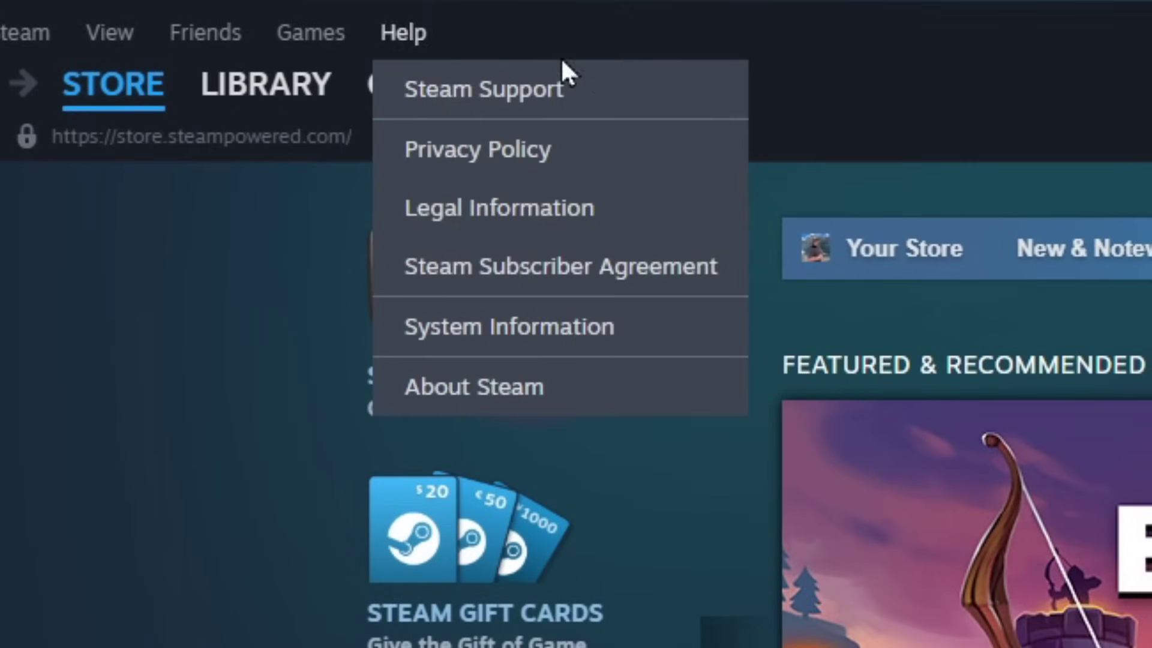
{"action": "left_click", "coordinate": [573, 328]}
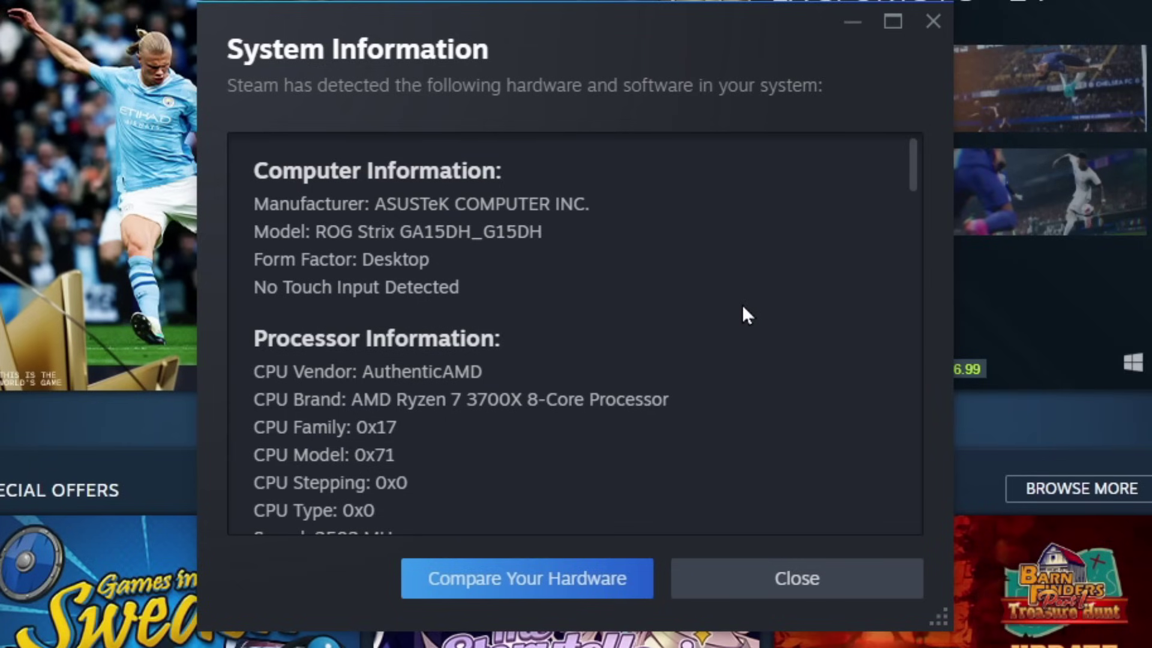
{"action": "scroll", "coordinate": [743, 309], "scroll_direction": "down", "scroll_amount": 2}
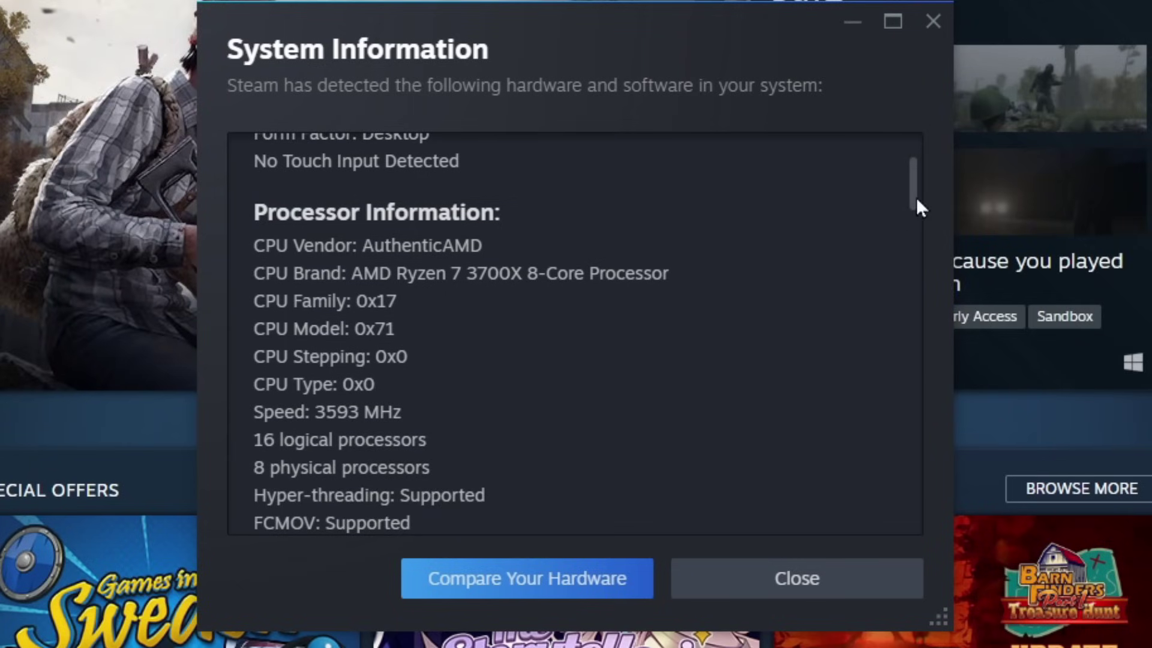
{"action": "left_click_drag", "start_coordinate": [916, 197], "coordinate": [593, 480]}
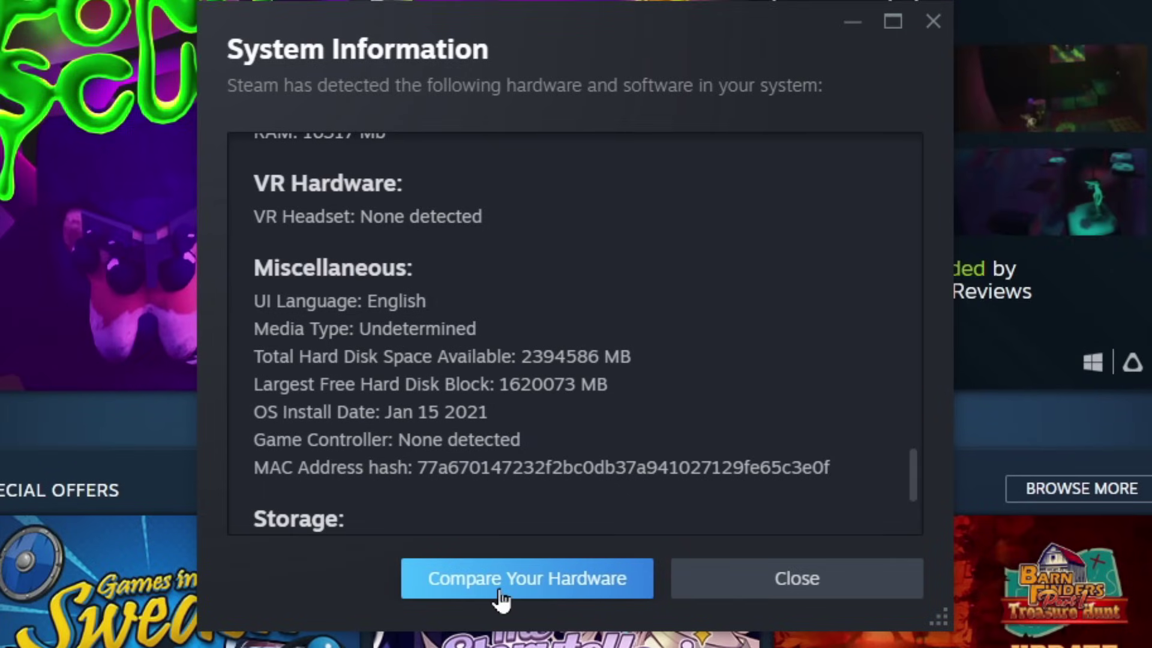
{"action": "left_click", "coordinate": [579, 589]}
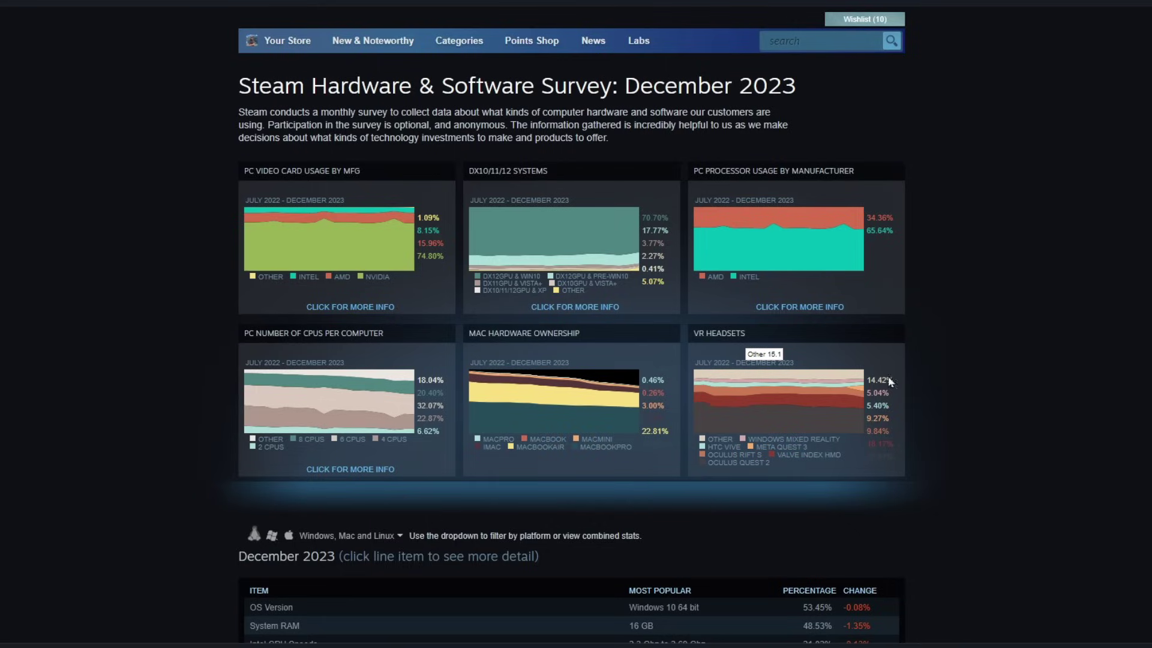
{"action": "scroll", "coordinate": [946, 398], "scroll_direction": "down", "scroll_amount": 5}
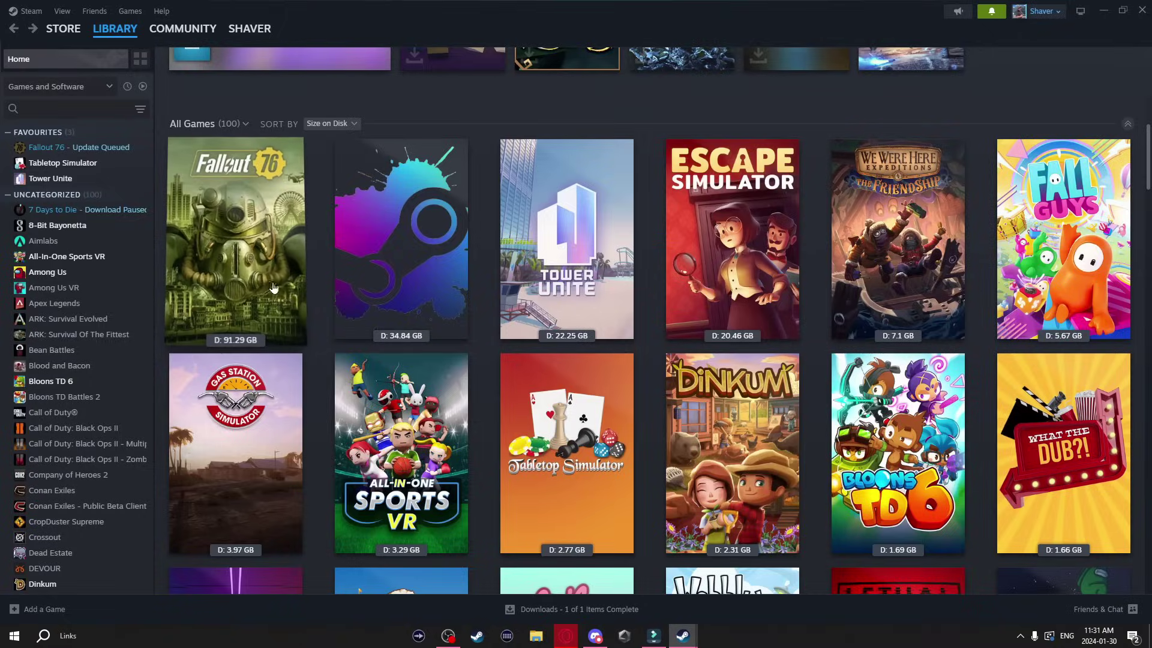
- Open Fallout 76 in the library and look down its page to the trading cards and DLC sections
{"action": "left_click", "coordinate": [220, 216]}
{"action": "scroll", "coordinate": [630, 324], "scroll_direction": "down", "scroll_amount": 10}
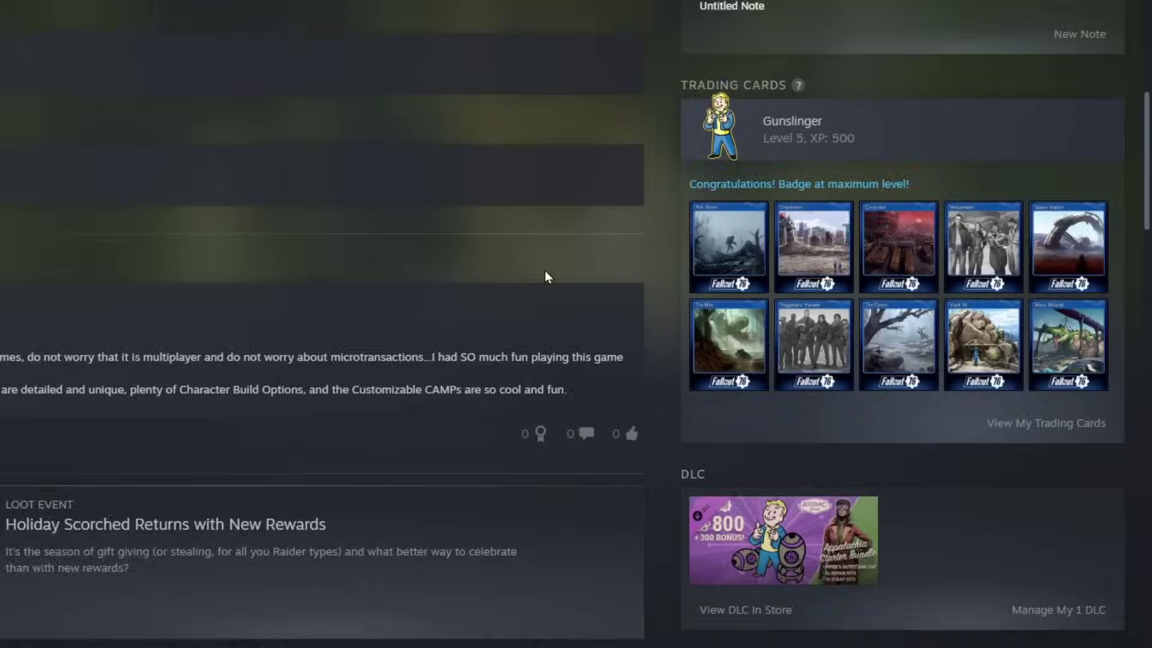
{"action": "mouse_move", "coordinate": [903, 507]}
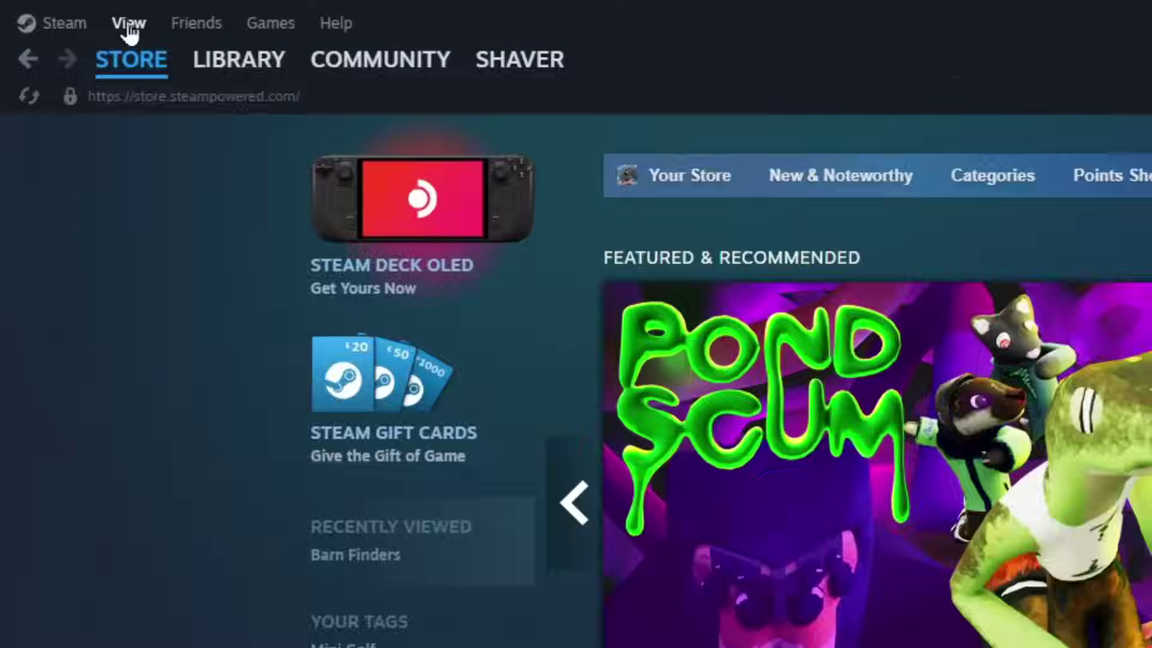
- Switch the Steam window to Small Mode and return it to Large Mode
{"action": "left_click", "coordinate": [62, 11]}
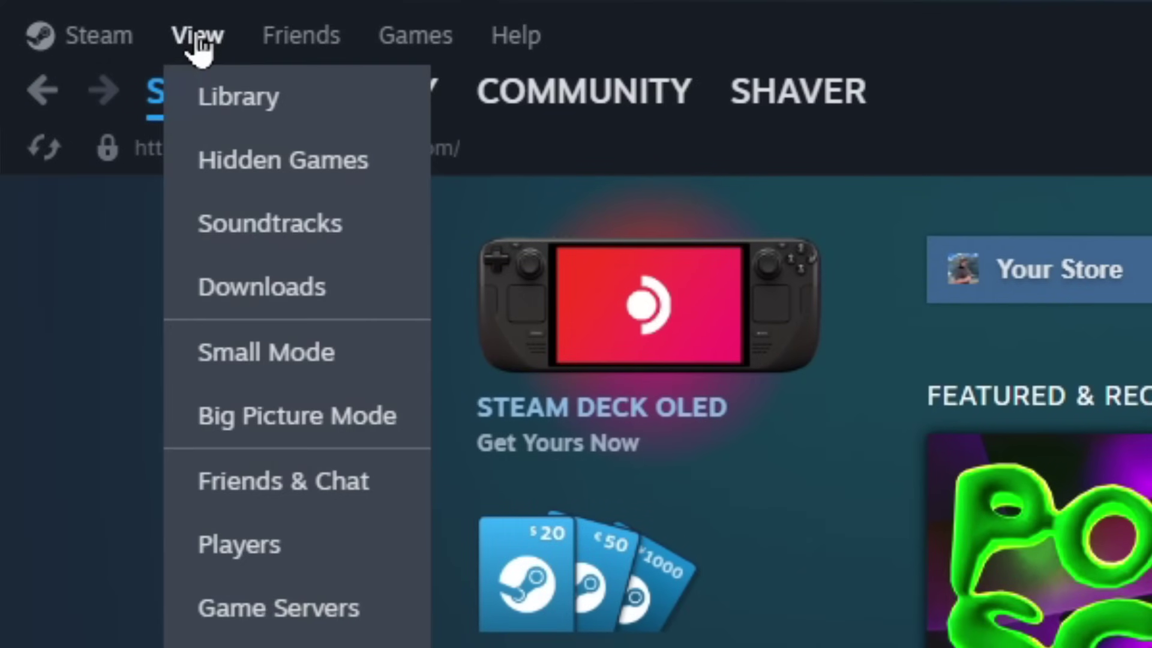
{"action": "left_click", "coordinate": [352, 367]}
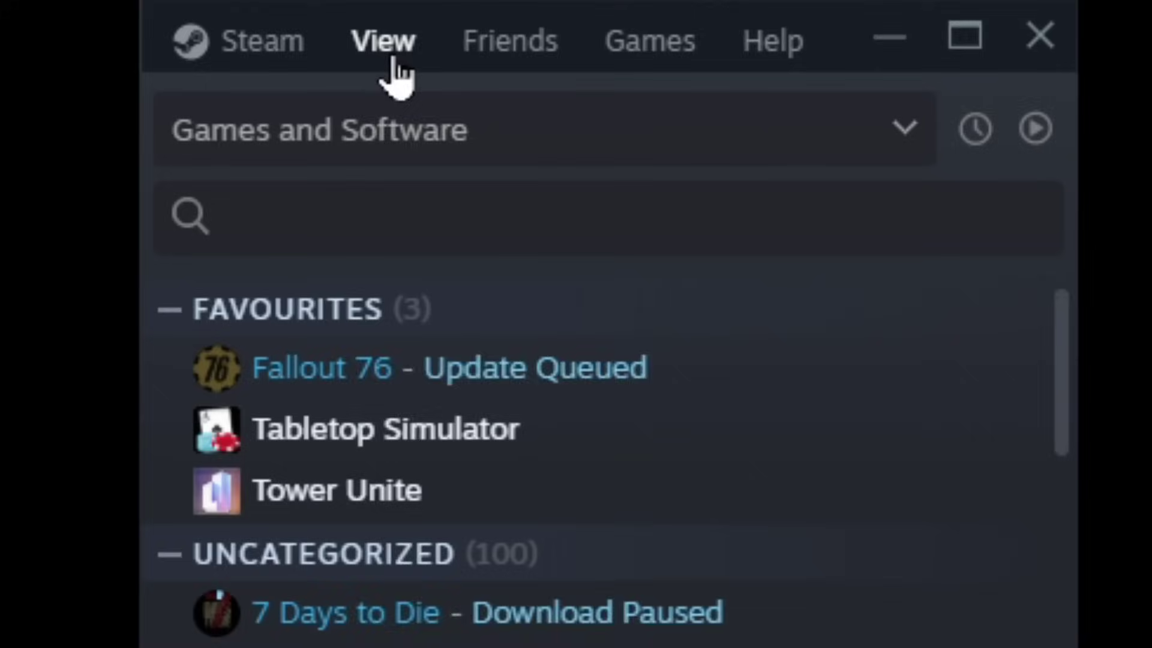
{"action": "left_click", "coordinate": [393, 60]}
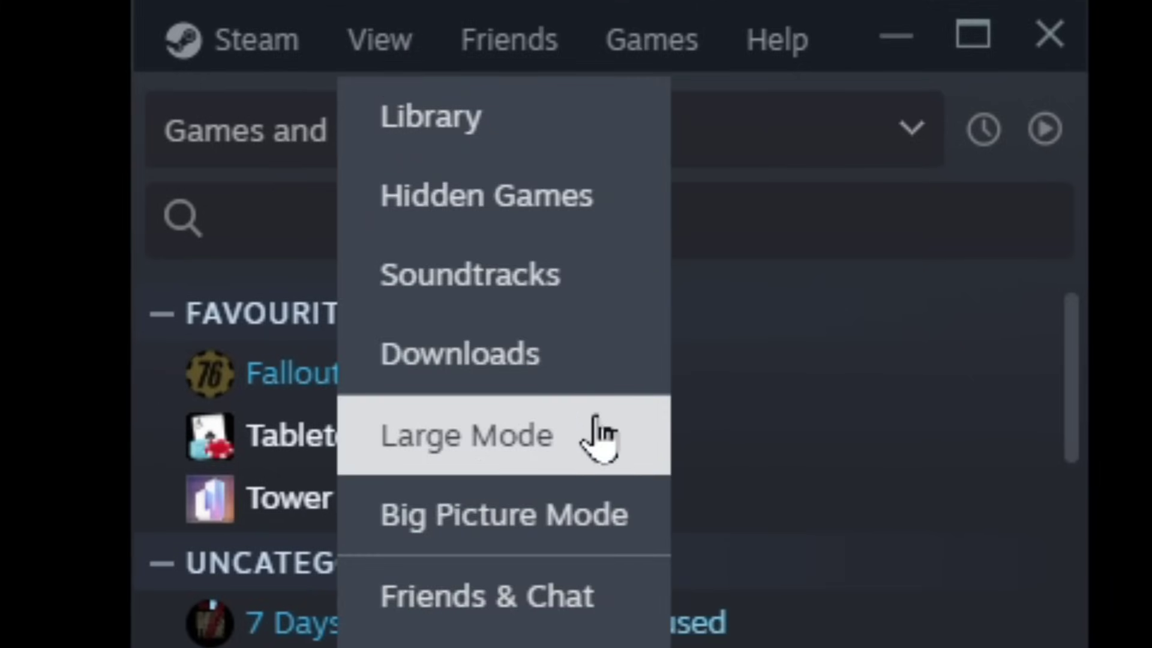
{"action": "left_click", "coordinate": [594, 437]}
{"action": "scroll", "coordinate": [564, 192], "scroll_direction": "up", "scroll_amount": 3}
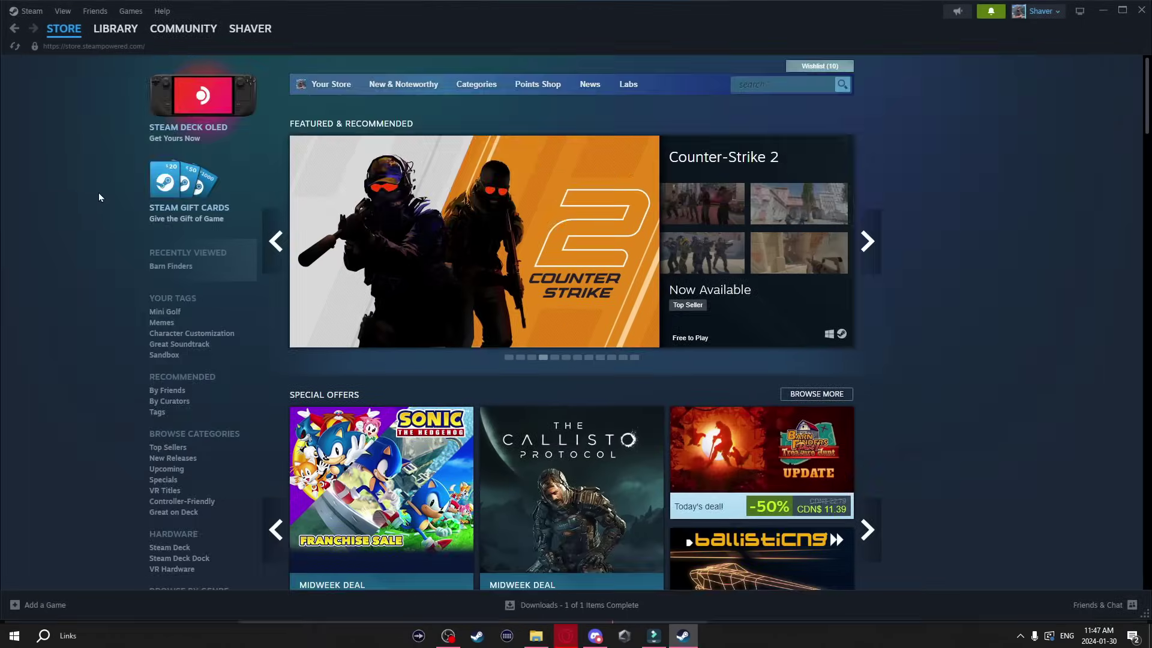
- Open the Players list
{"action": "left_click", "coordinate": [61, 12]}
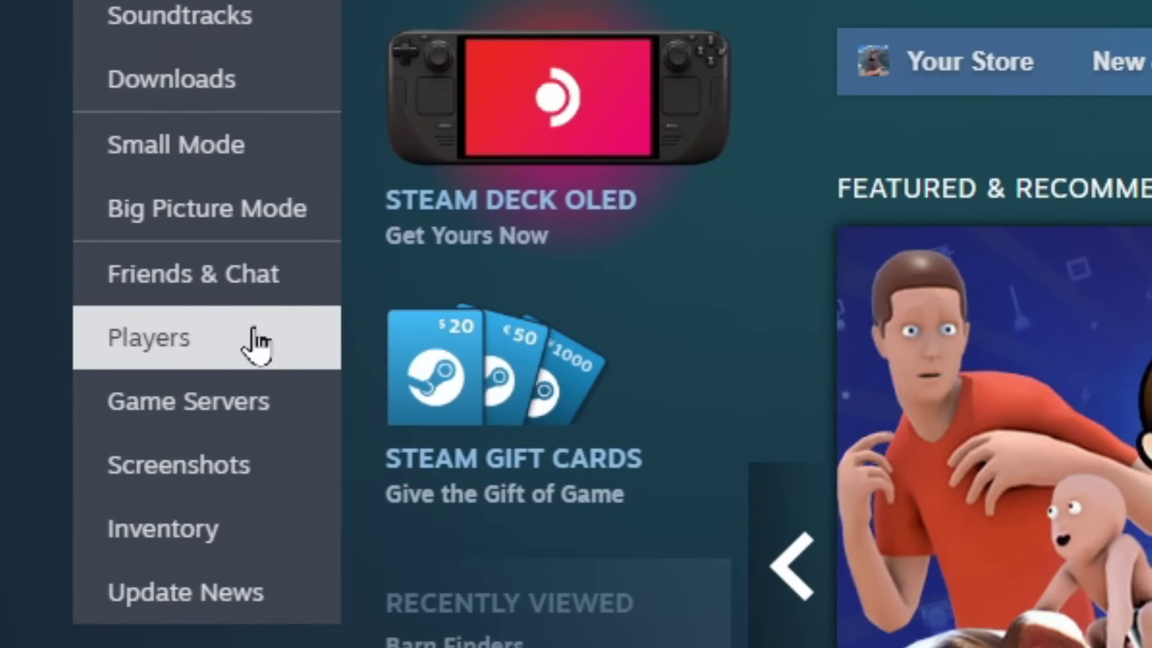
{"action": "left_click", "coordinate": [318, 510]}
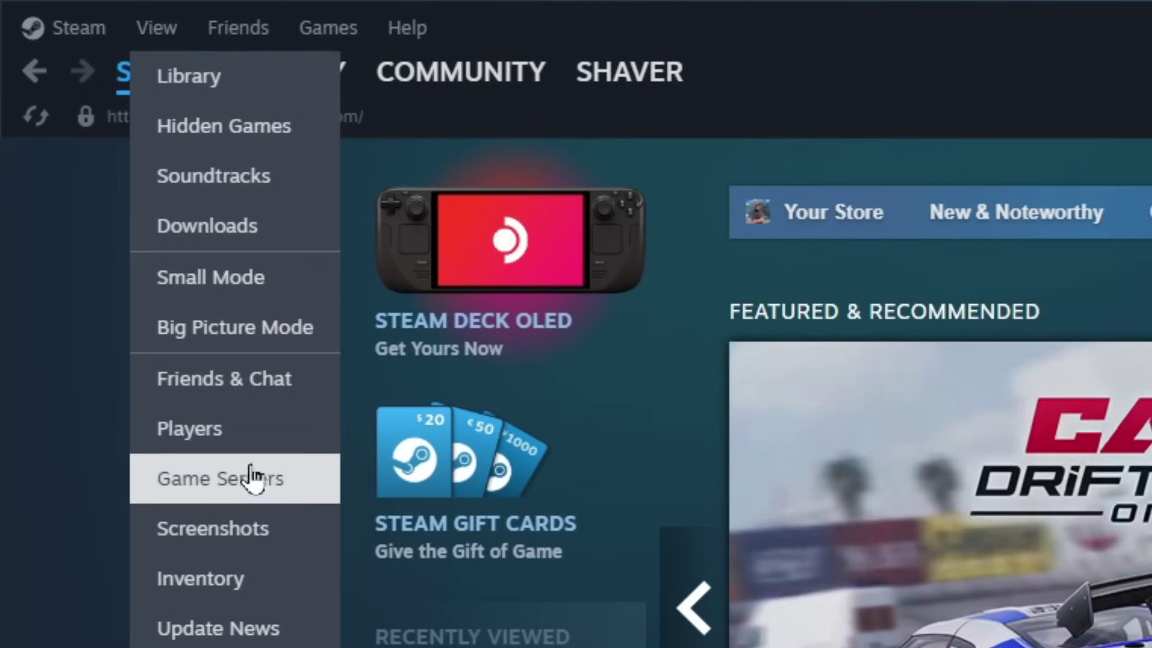
- Open the Game Servers browser and search for internet servers of 7 Days To Die
{"action": "left_click", "coordinate": [283, 479]}
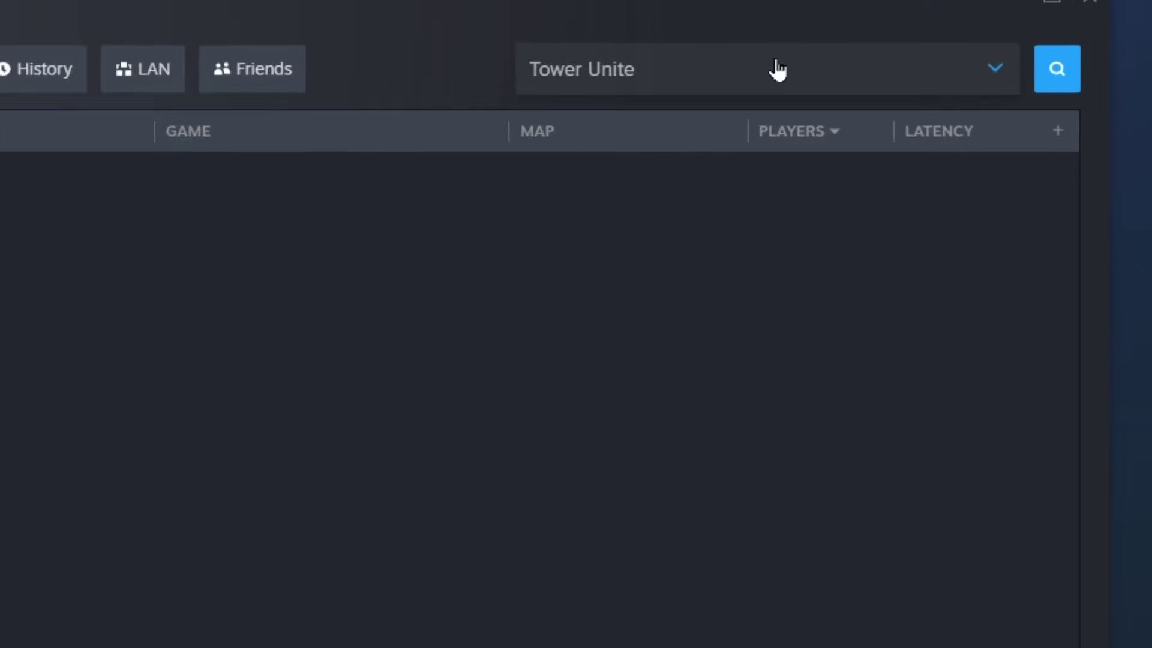
{"action": "left_click", "coordinate": [777, 69]}
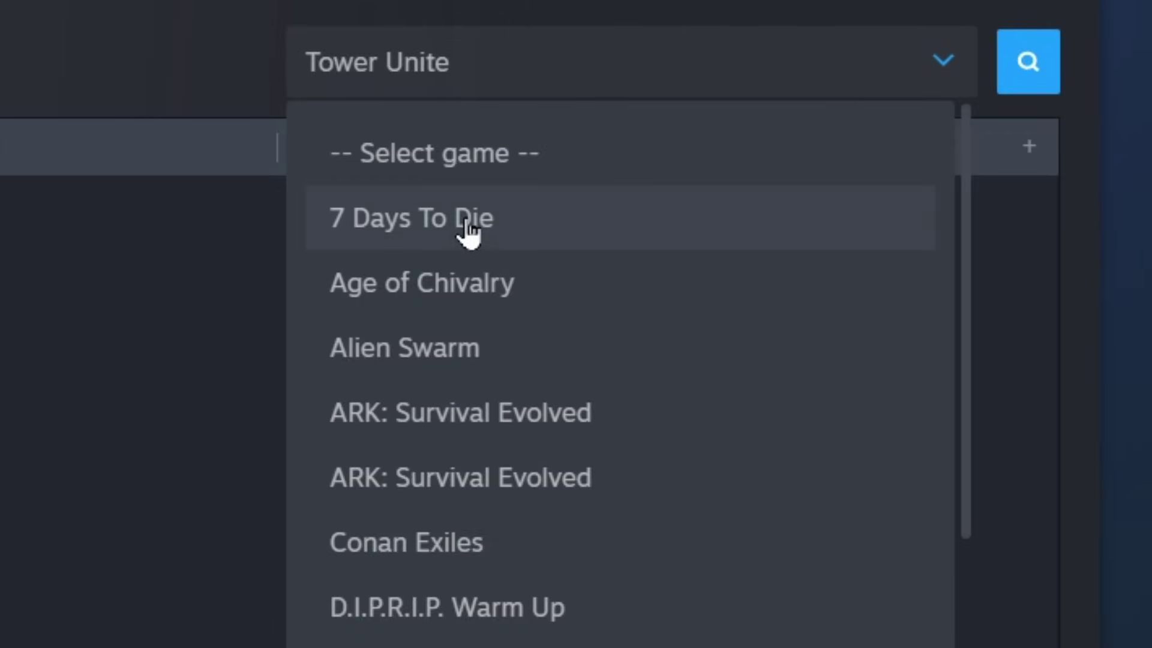
{"action": "left_click", "coordinate": [569, 229]}
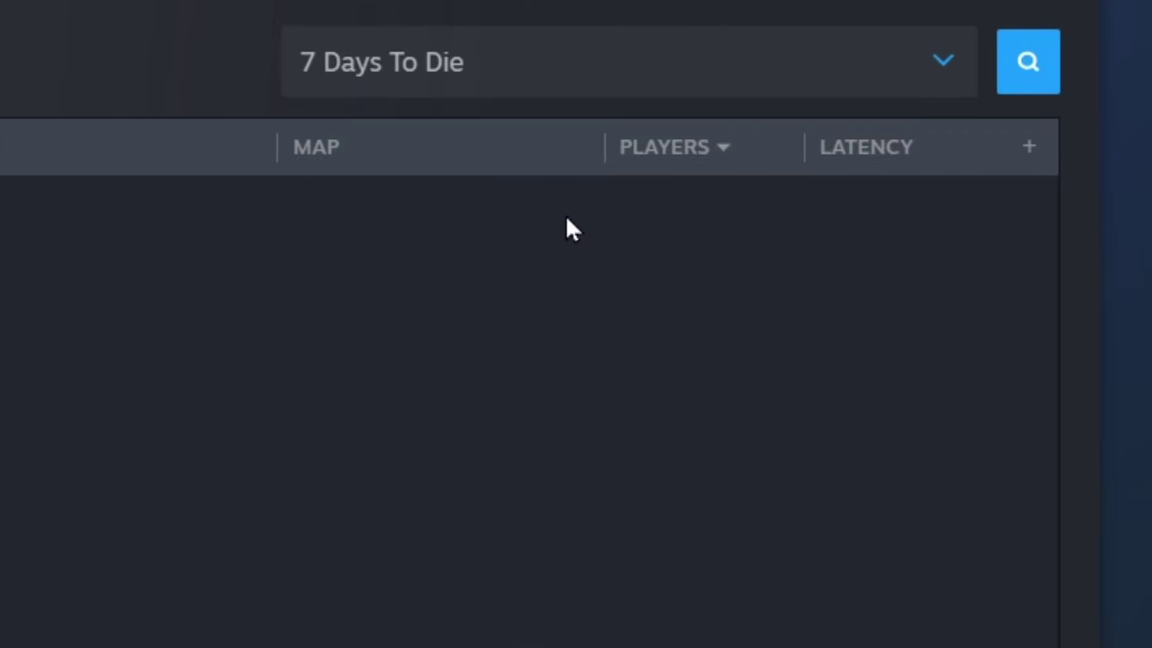
{"action": "left_click", "coordinate": [1027, 67]}
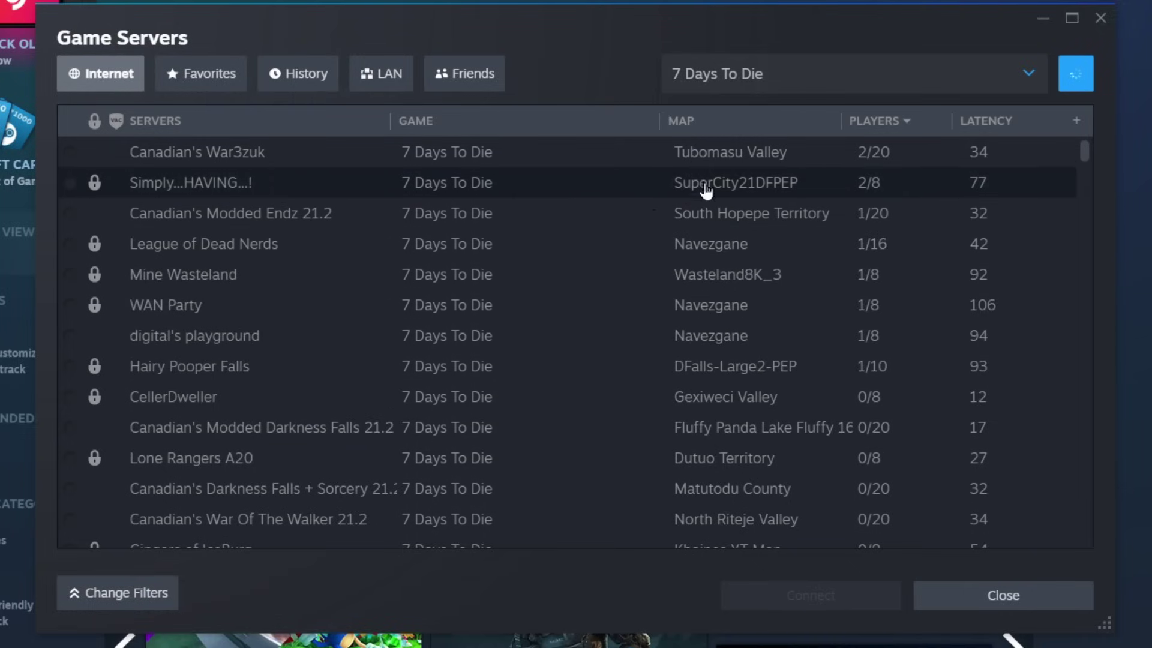
- Select the "ST7D | Modded | Dystopia PvE #1" server in the 7 Days To Die server list and connect to it
{"action": "scroll", "coordinate": [749, 251], "scroll_direction": "down", "scroll_amount": 5}
{"action": "scroll", "coordinate": [749, 251], "scroll_direction": "down", "scroll_amount": 3}
{"action": "left_click", "coordinate": [70, 185]}
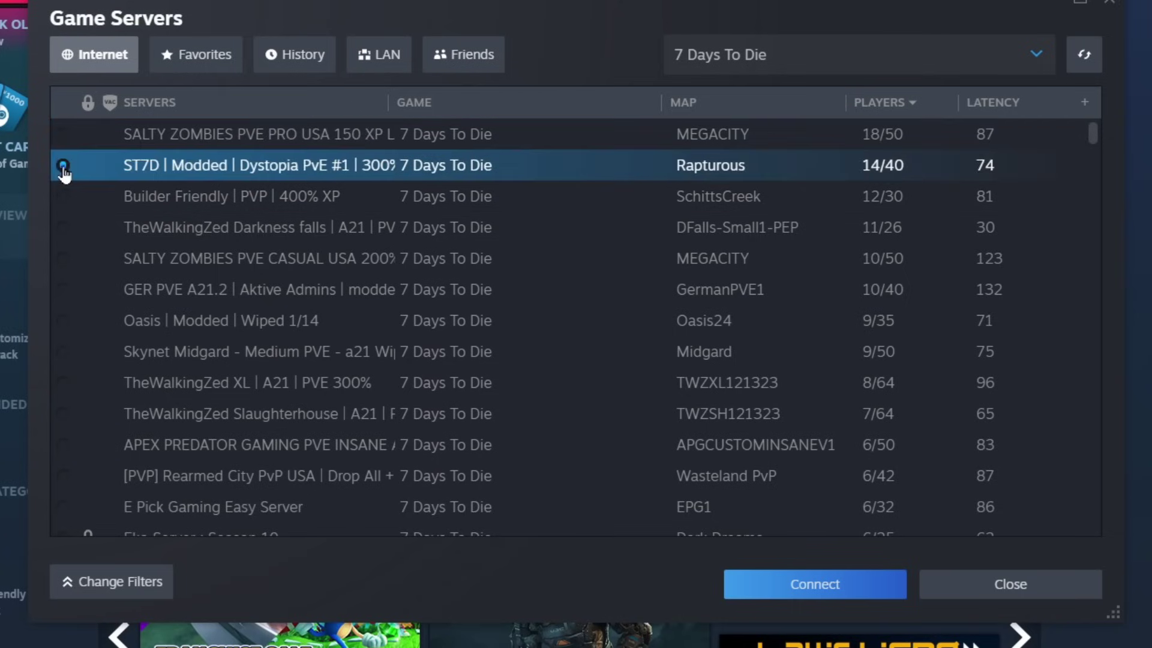
{"action": "left_click", "coordinate": [880, 593]}
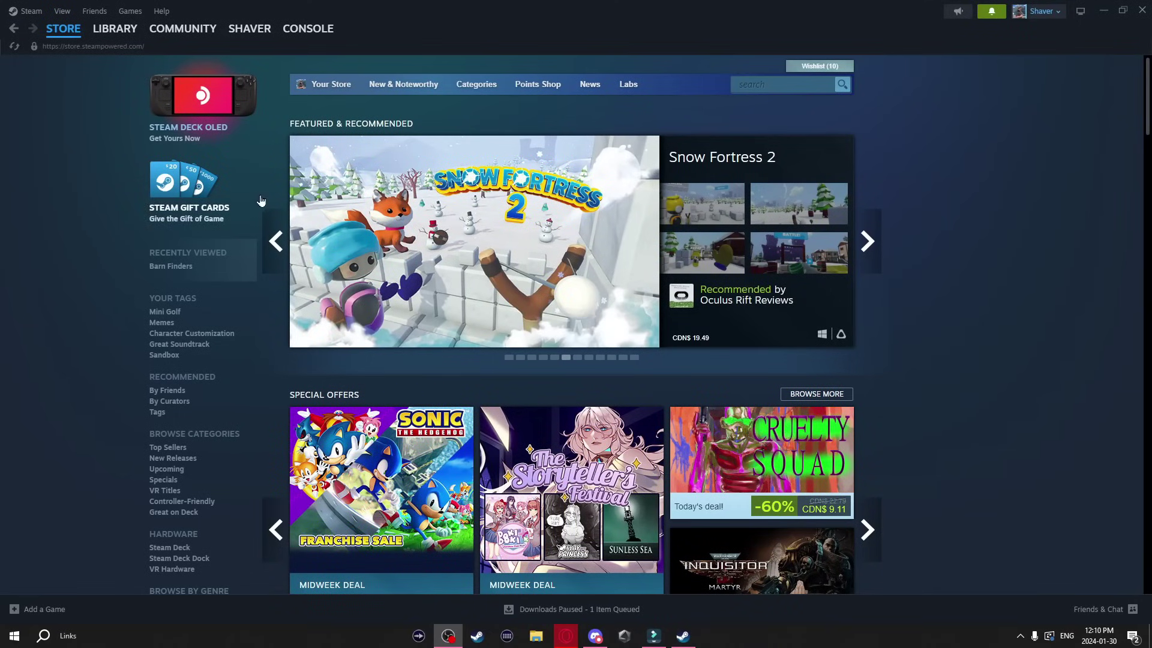
- Search Windows for "run" and open the Run app
{"action": "left_click", "coordinate": [312, 32]}
{"action": "left_click", "coordinate": [43, 636]}
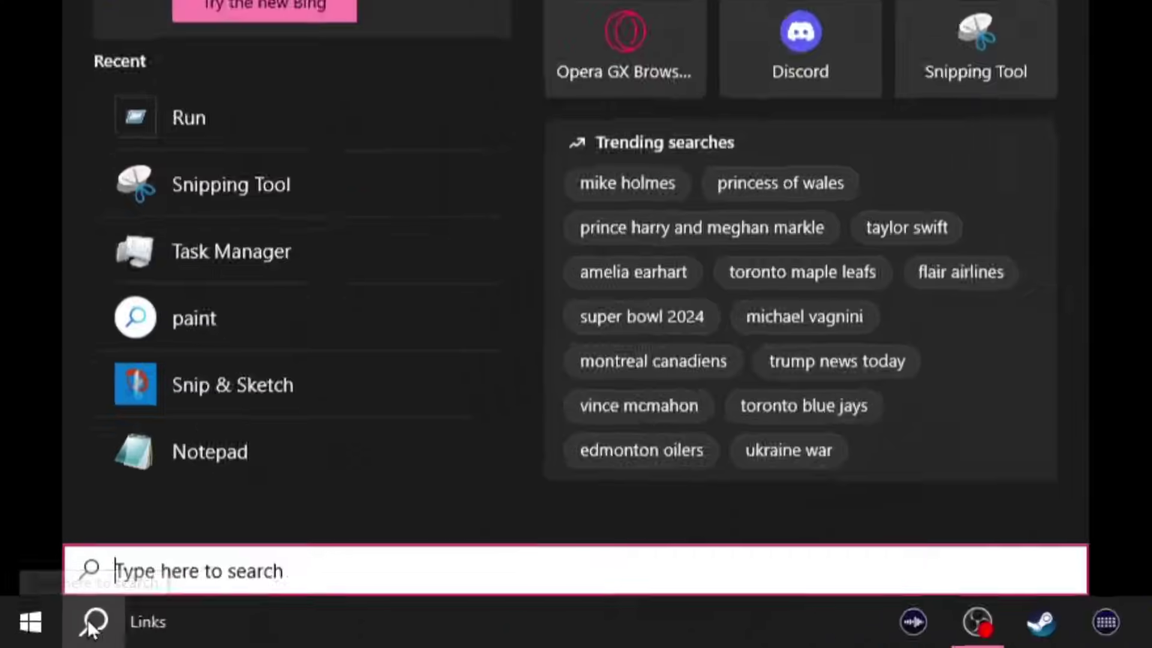
{"action": "type", "text": "run"}
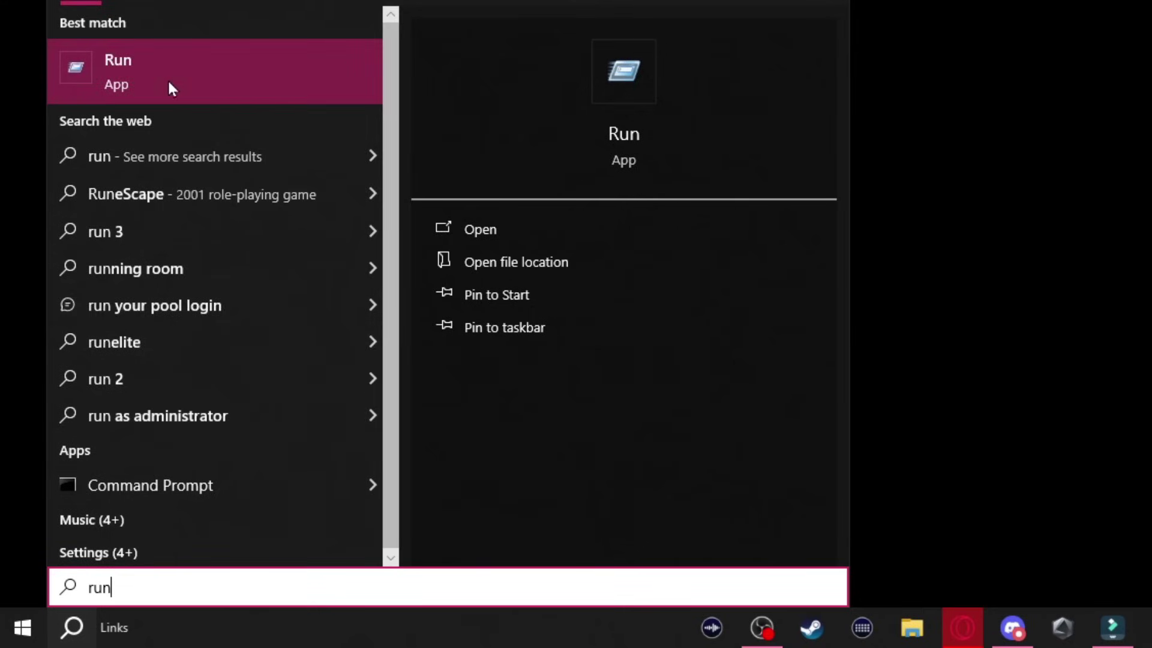
{"action": "left_click", "coordinate": [169, 88]}
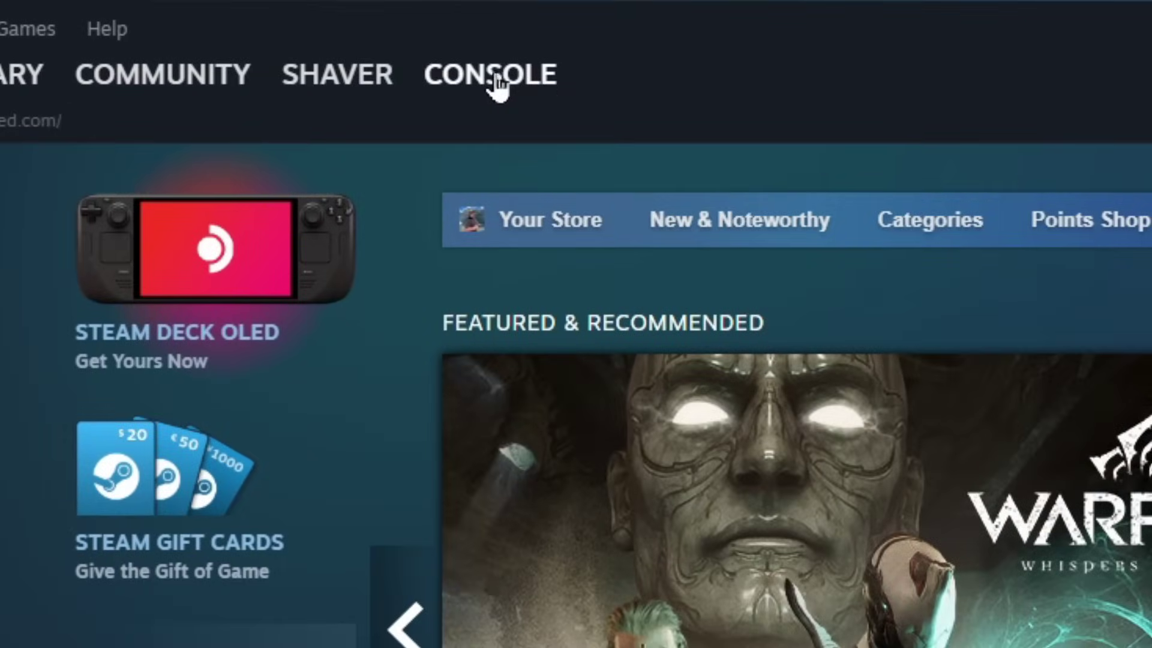
- Open the Steam Console, run the user_friends command and look back through its output
{"action": "left_click", "coordinate": [301, 31]}
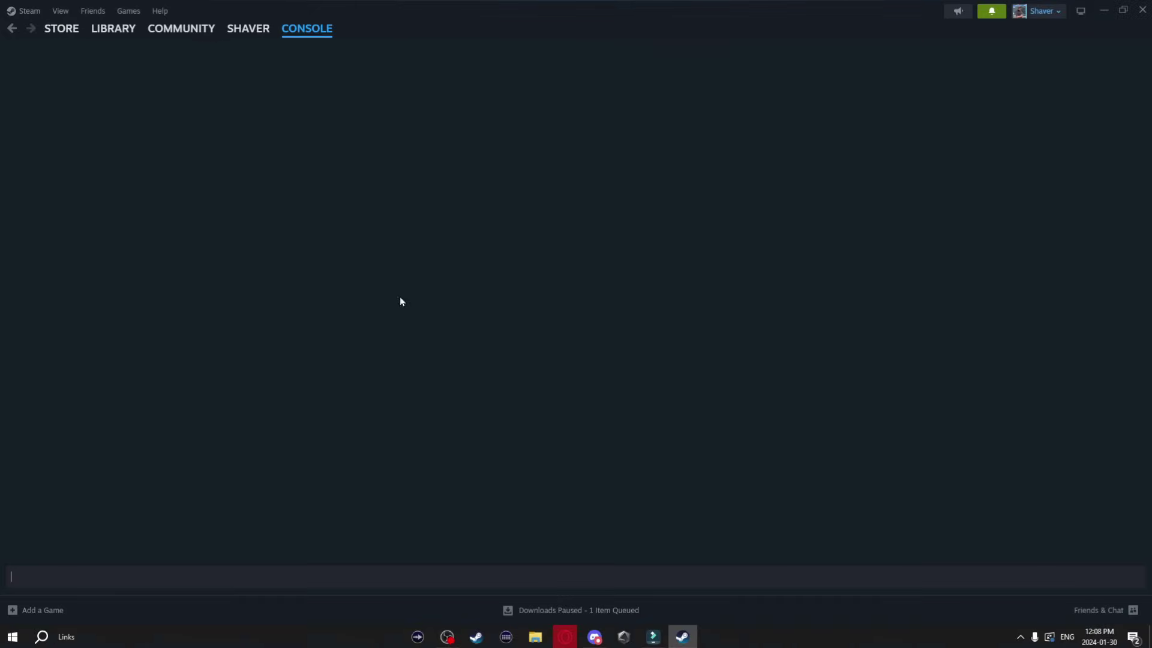
{"action": "left_click", "coordinate": [82, 573]}
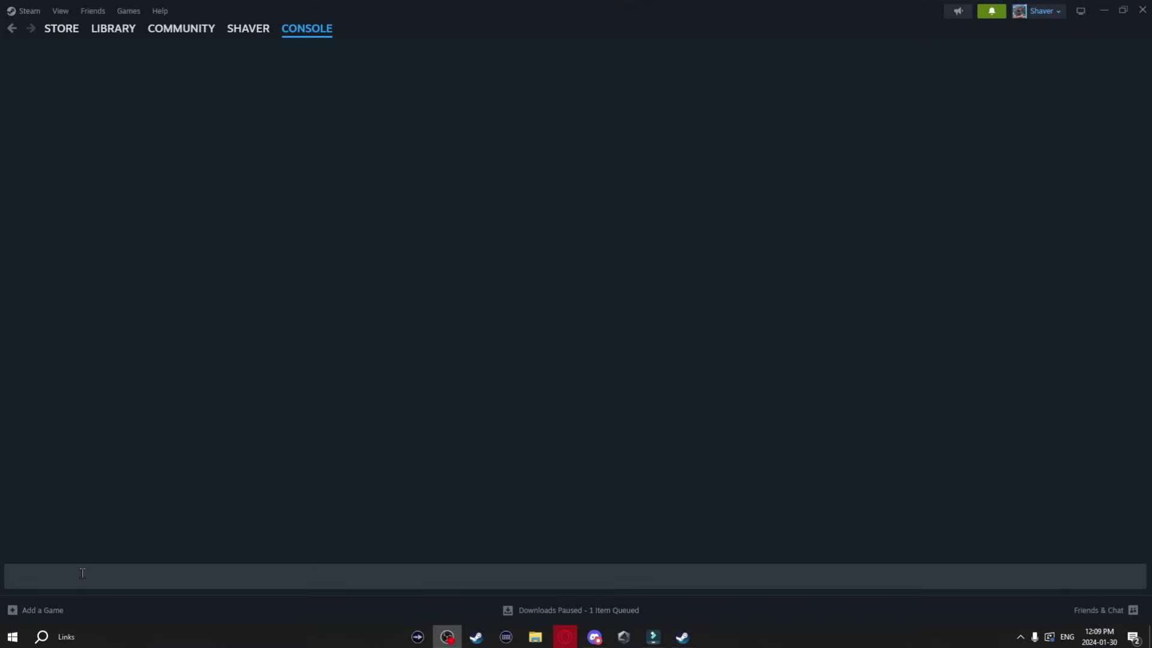
{"action": "left_click", "coordinate": [82, 573]}
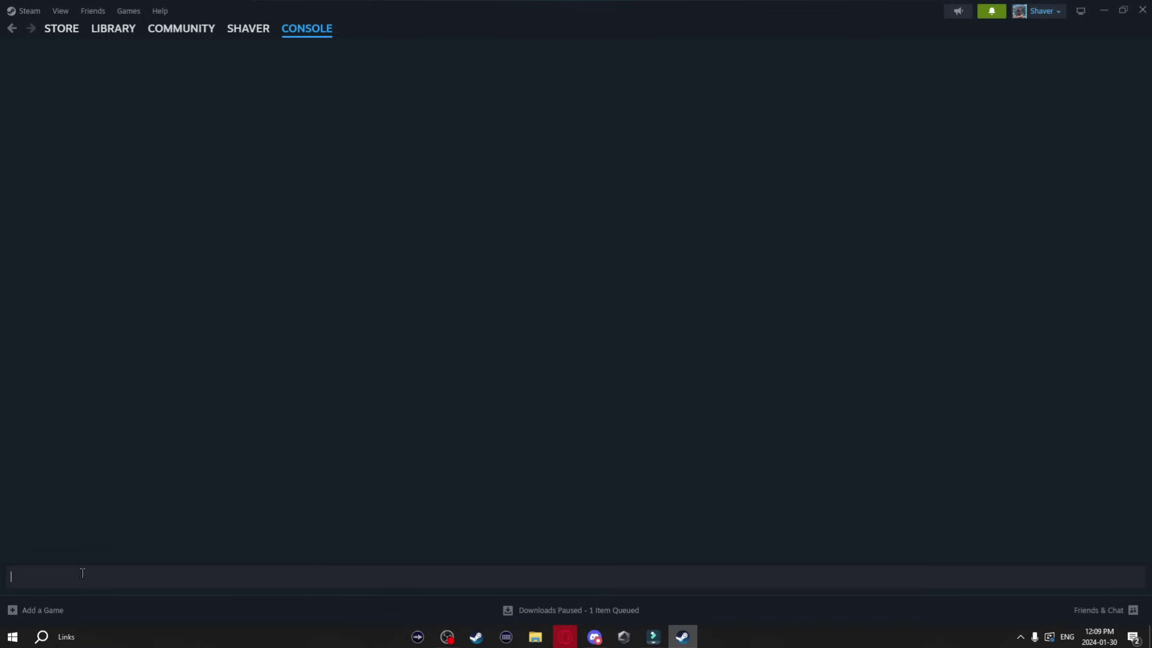
{"action": "type", "text": "user_friends"}
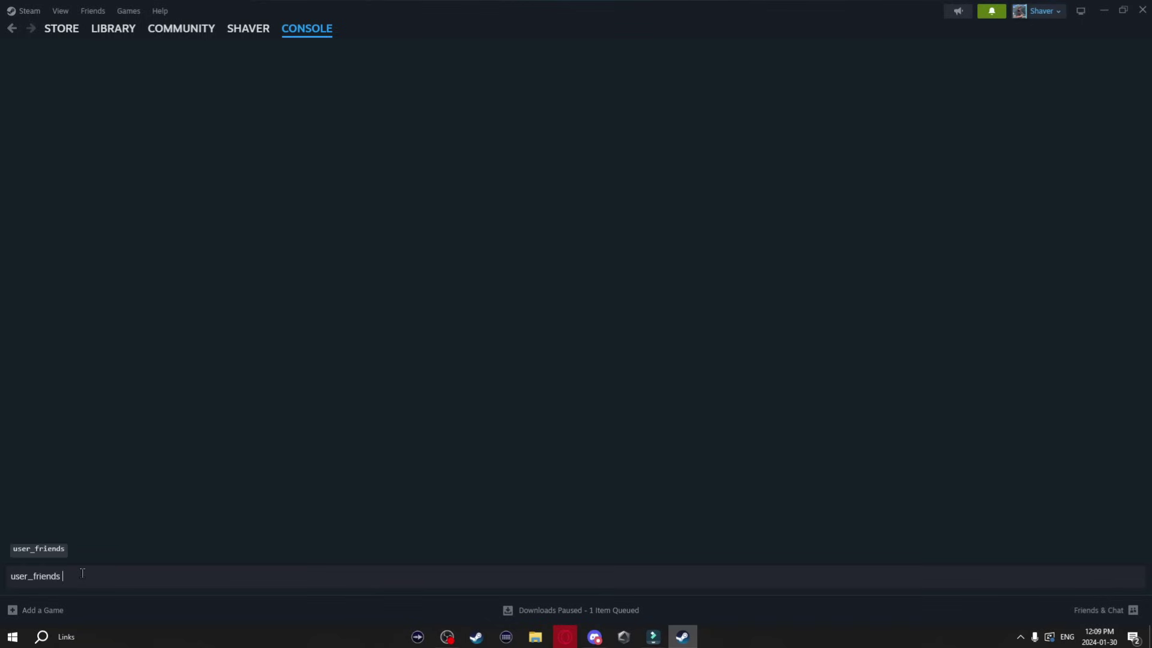
{"action": "key", "text": "Return"}
{"action": "scroll", "coordinate": [127, 501], "scroll_direction": "up", "scroll_amount": 20}
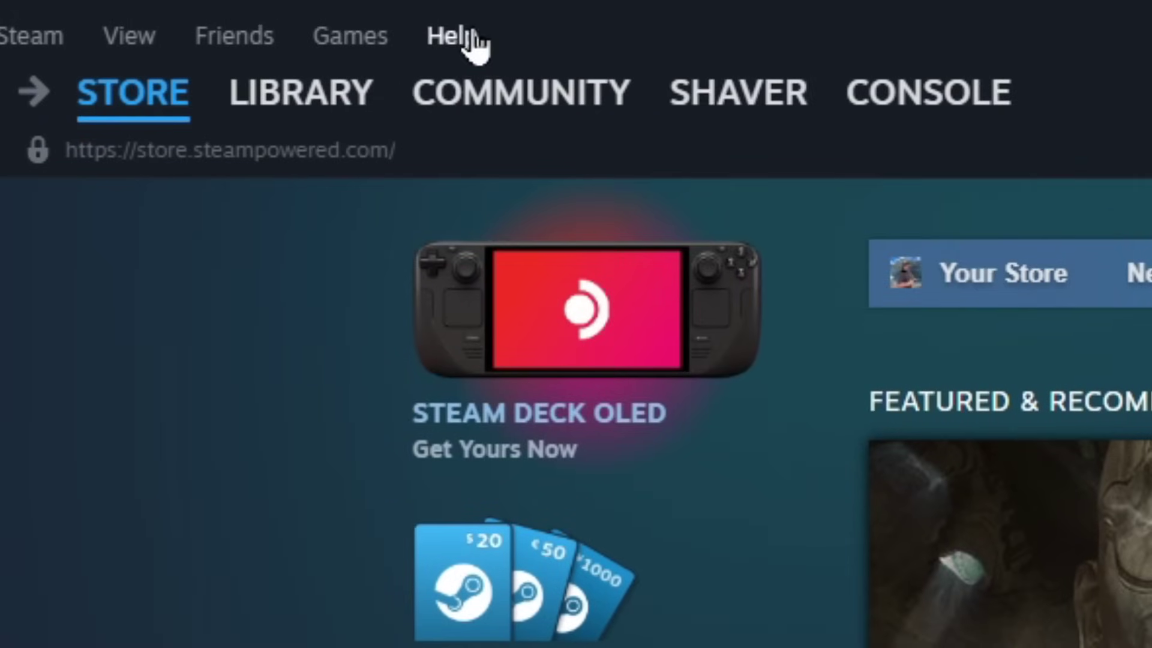
- In Steam Support, report Metro 2033 Redux as purchased by accident and choose to request a refund
{"action": "left_click", "coordinate": [451, 37]}
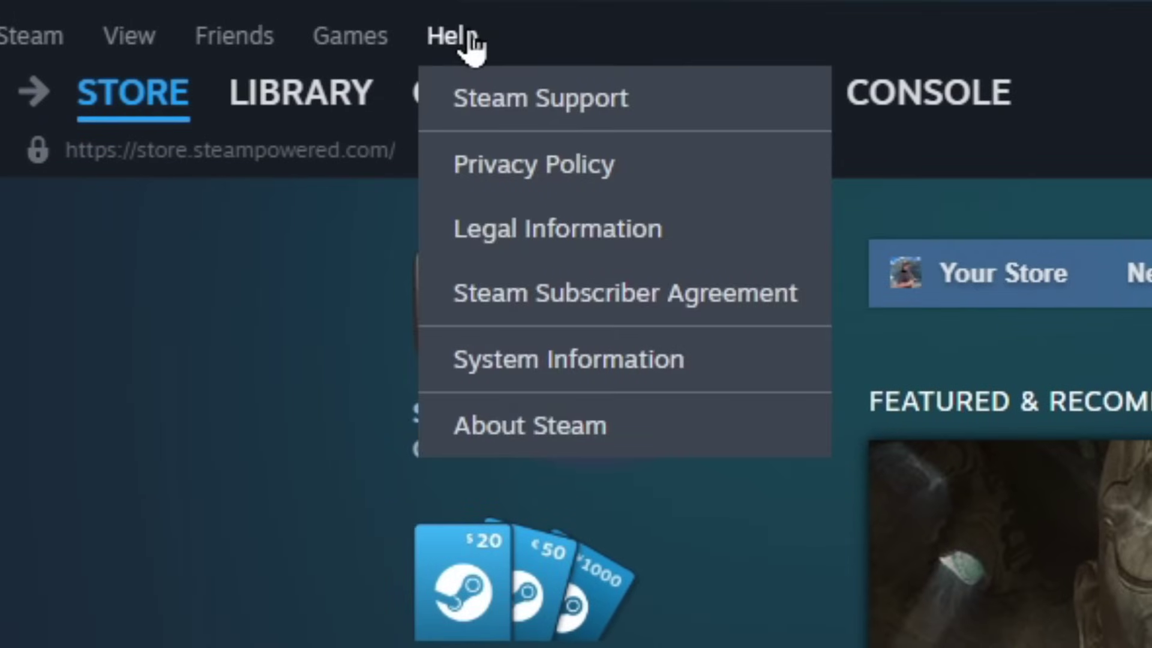
{"action": "left_click", "coordinate": [626, 102]}
{"action": "mouse_move", "coordinate": [657, 117]}
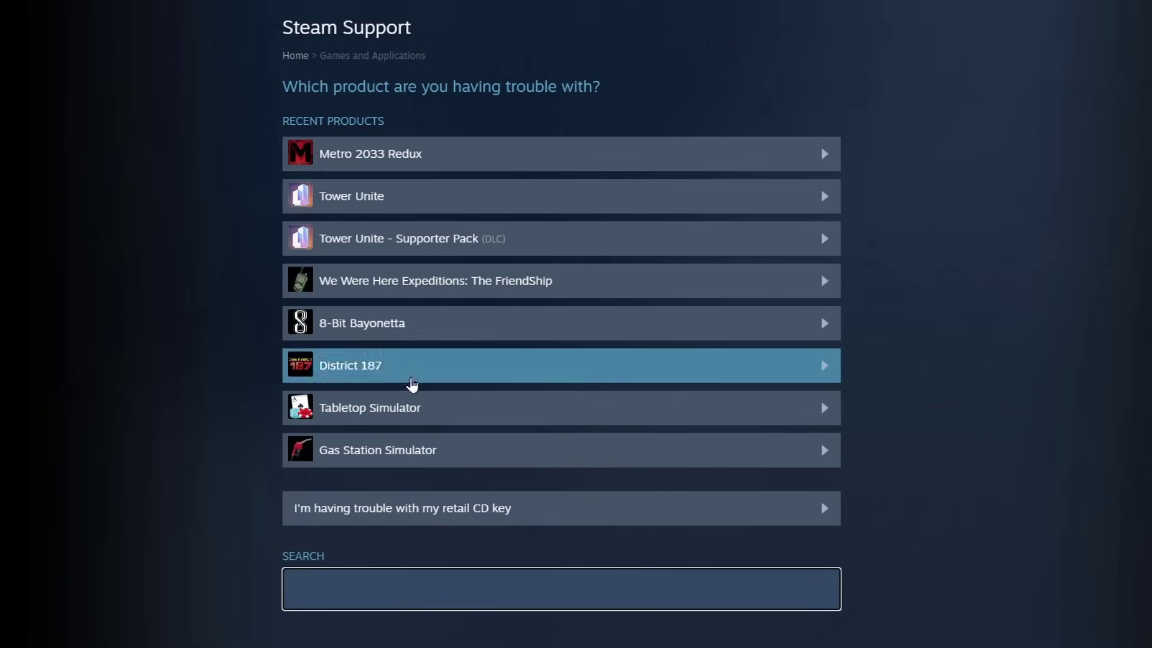
{"action": "left_click", "coordinate": [470, 160]}
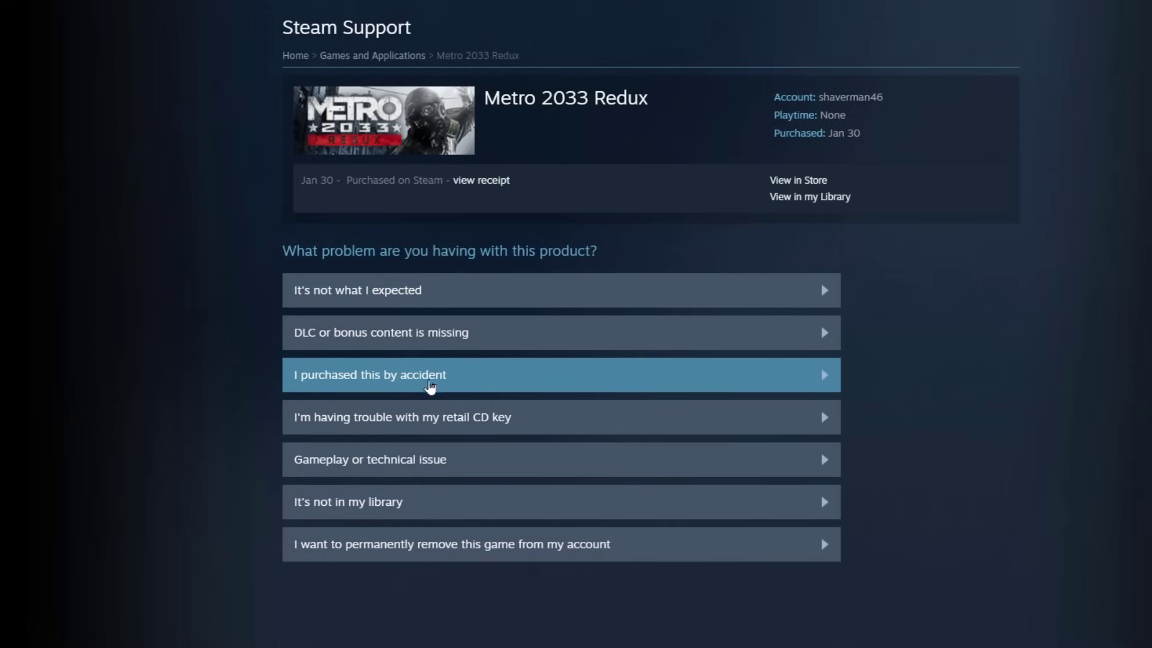
{"action": "left_click", "coordinate": [475, 380]}
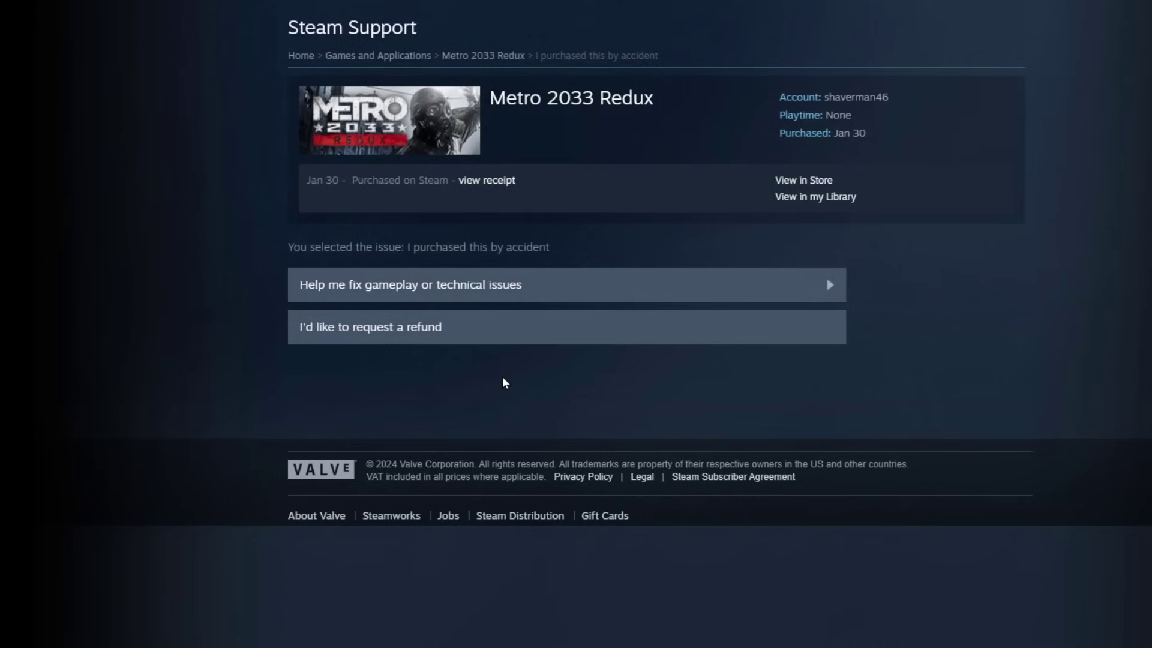
{"action": "left_click", "coordinate": [465, 341]}
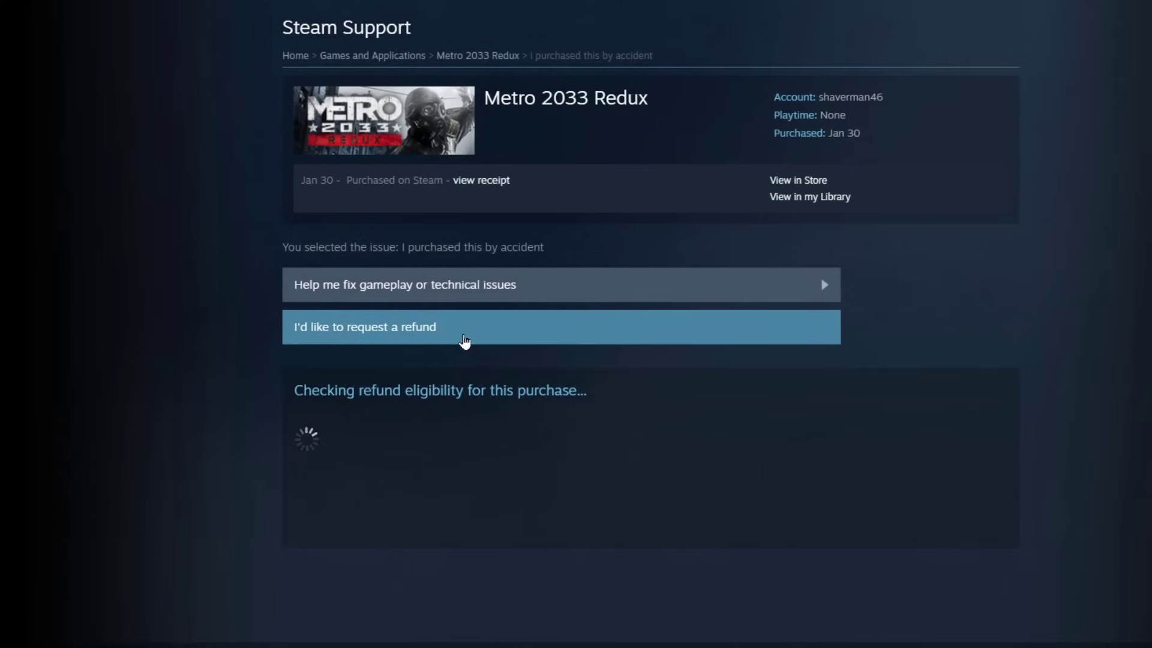
- Choose the Steam Wallet as the refund method and keep "I purchased this by accident" as the reason
{"action": "left_click", "coordinate": [493, 422]}
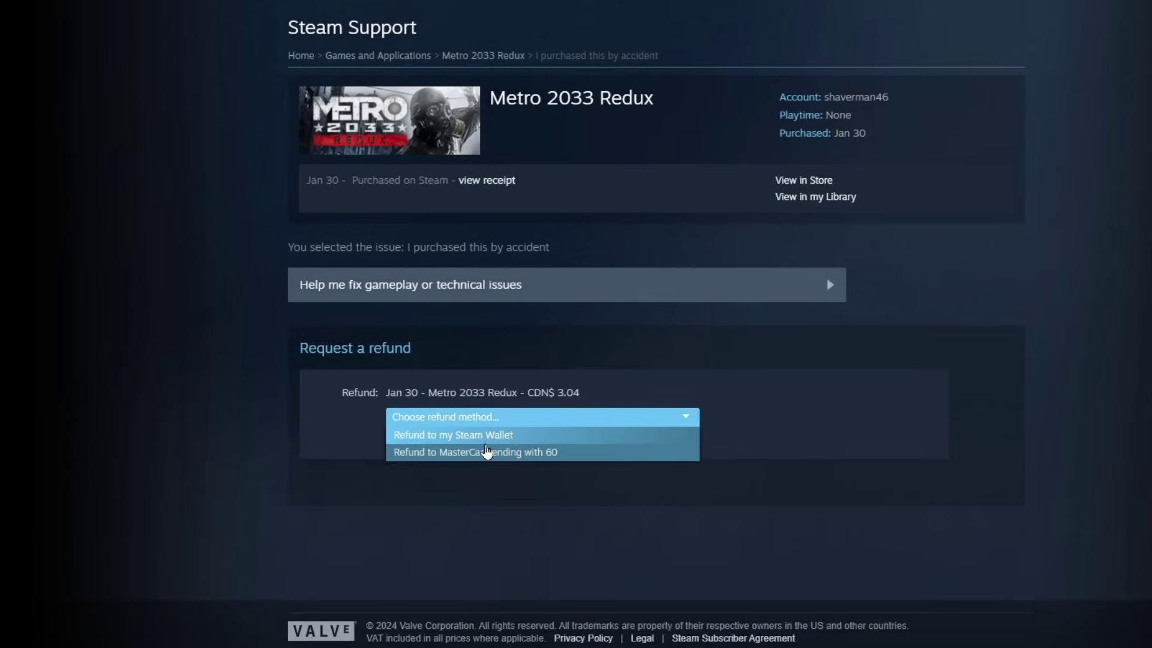
{"action": "left_click", "coordinate": [497, 435]}
{"action": "scroll", "coordinate": [327, 347], "scroll_direction": "down", "scroll_amount": 4}
{"action": "scroll", "coordinate": [326, 347], "scroll_direction": "down", "scroll_amount": 1}
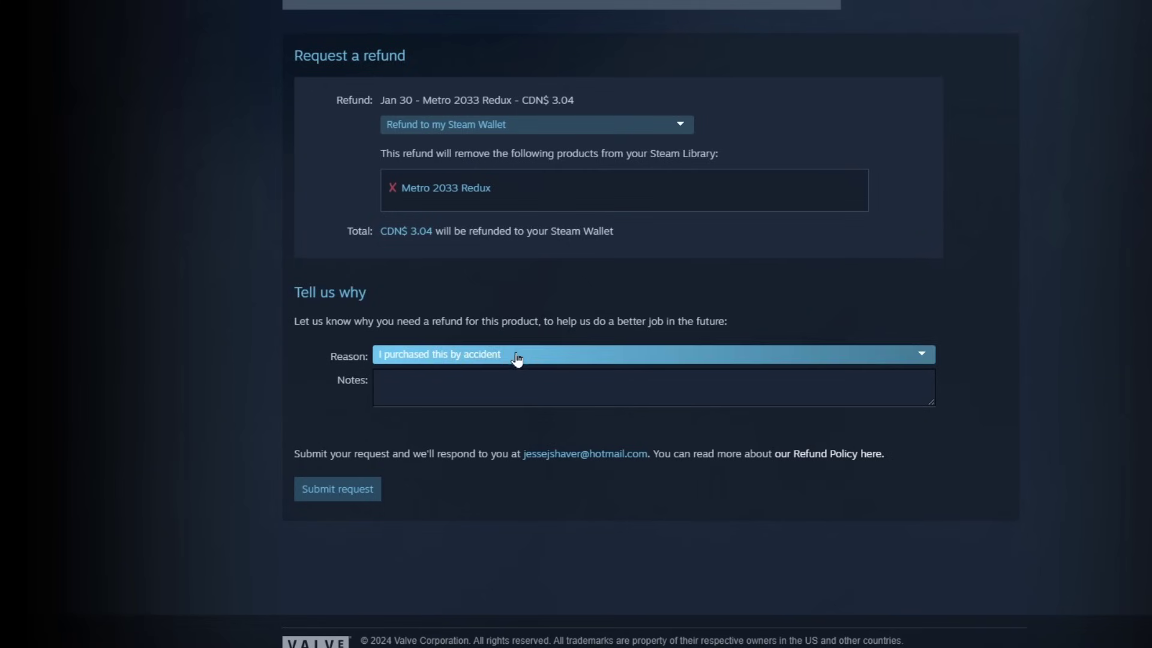
{"action": "left_click", "coordinate": [515, 360]}
{"action": "left_click", "coordinate": [514, 360]}
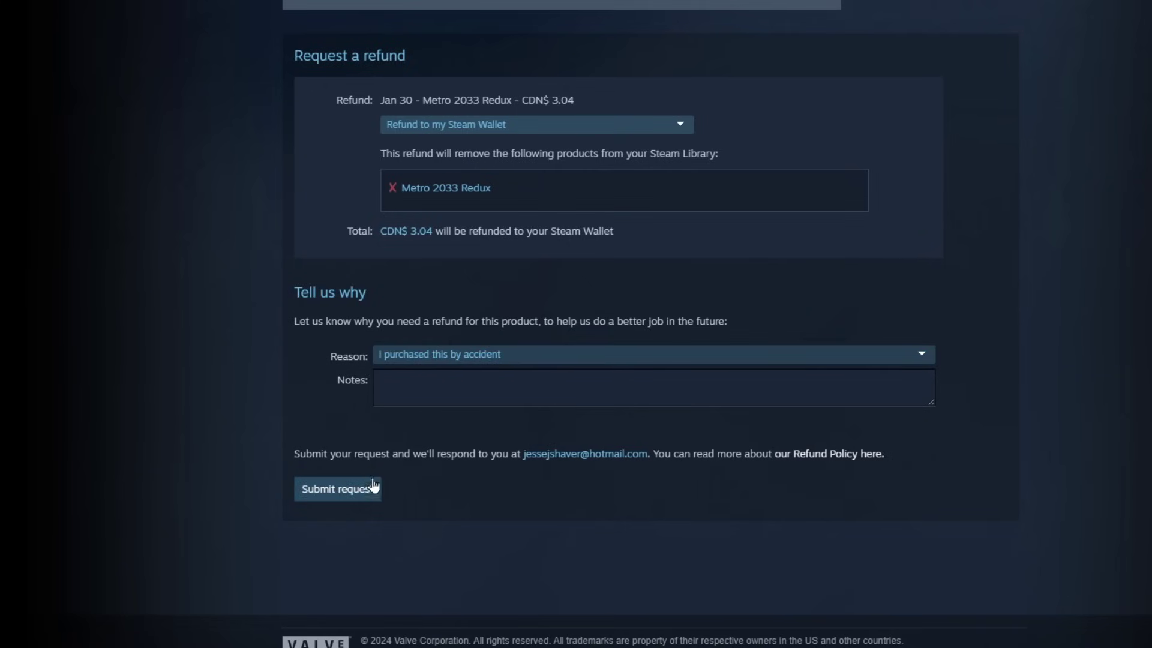
- Look through the Steam Refunds policy page for the rules on where refunds apply
{"action": "scroll", "coordinate": [571, 547], "scroll_direction": "up", "scroll_amount": 5}
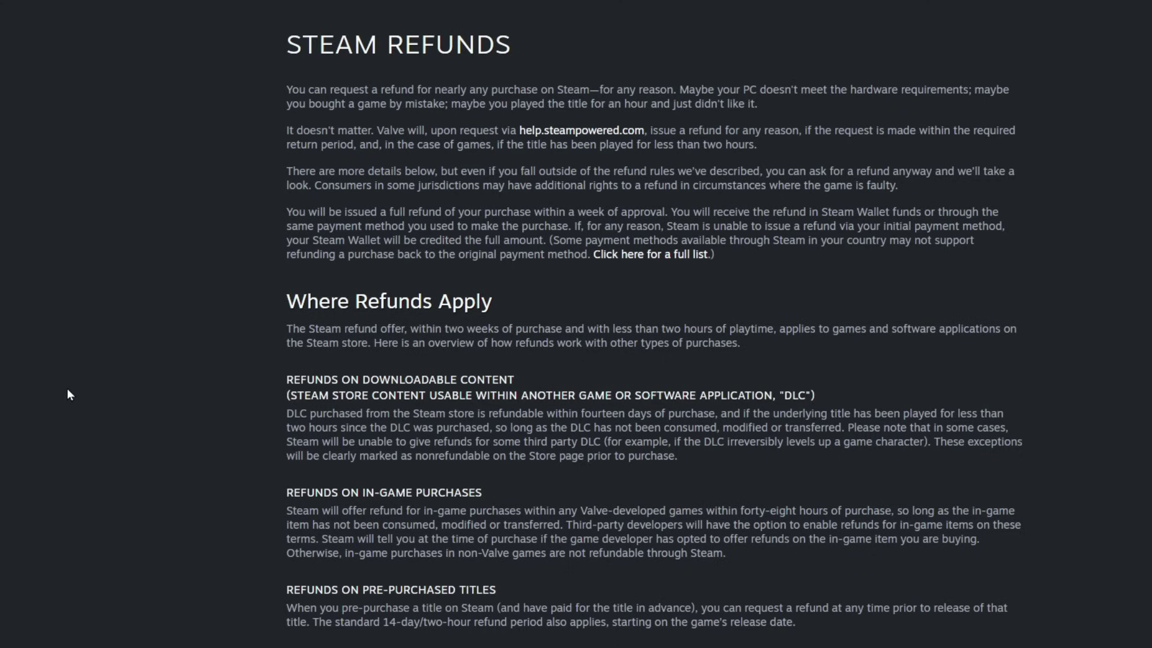
{"action": "scroll", "coordinate": [381, 345], "scroll_direction": "down", "scroll_amount": 2}
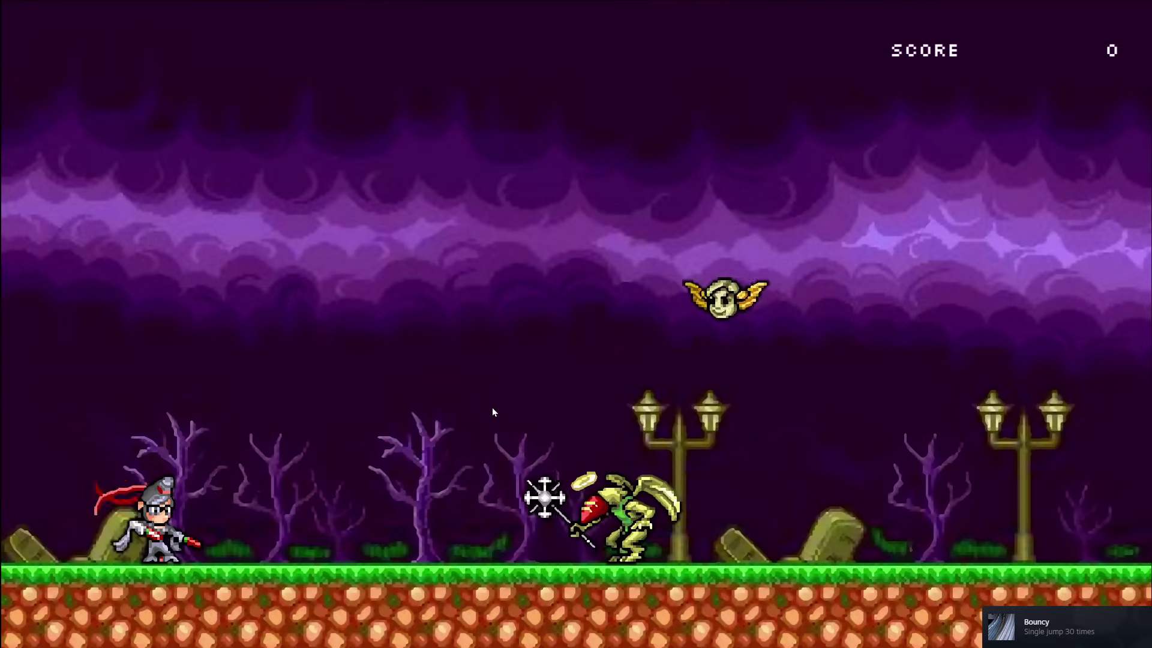
{"action": "key", "text": "space"}
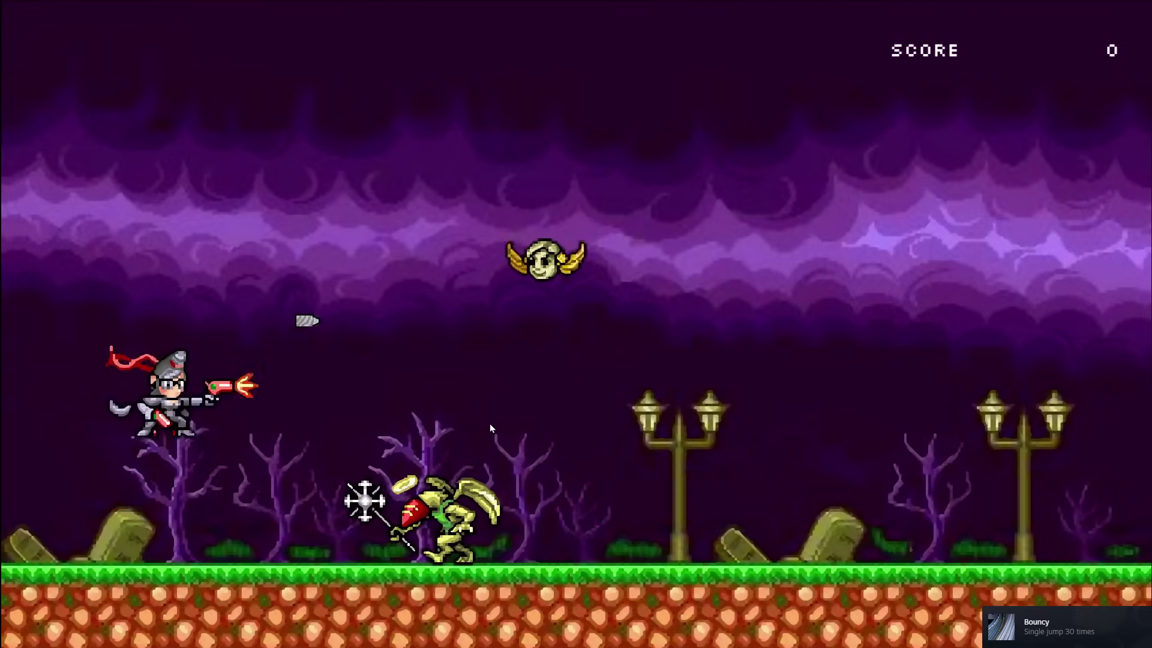
{"action": "key", "text": "space"}
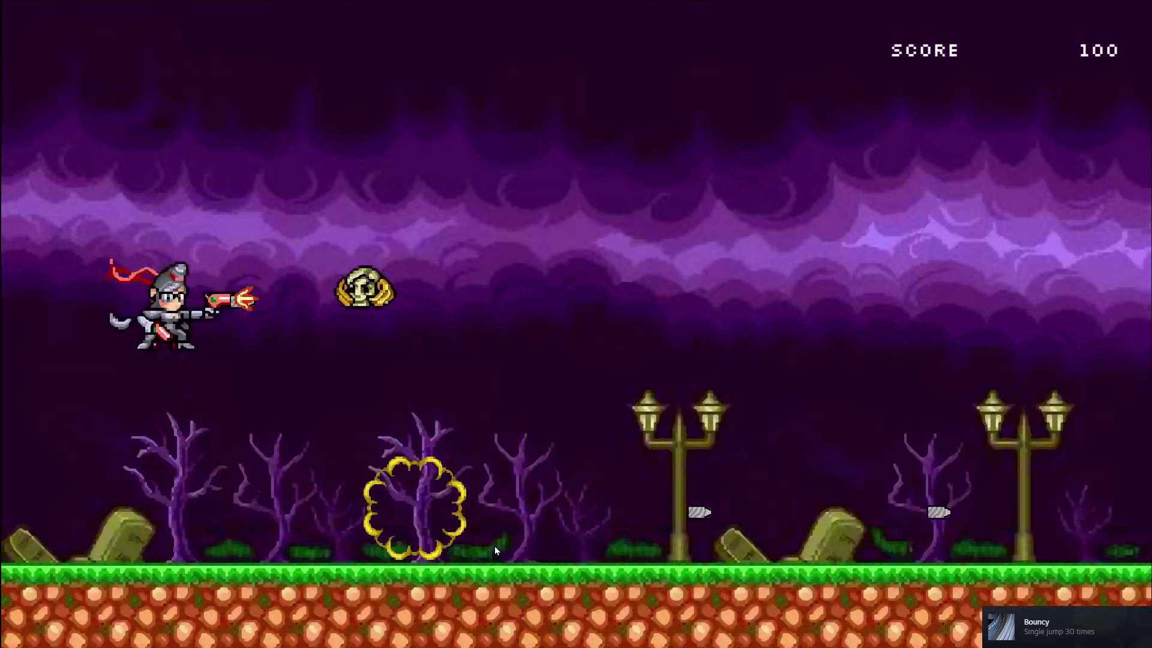
{"action": "key", "text": "space"}
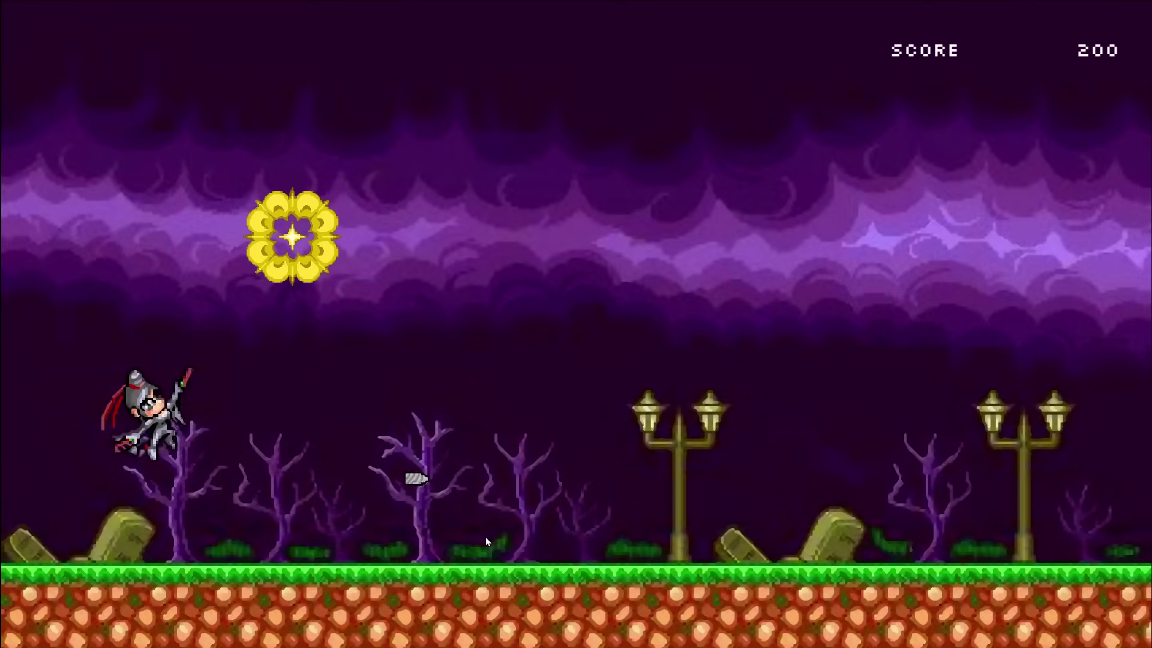